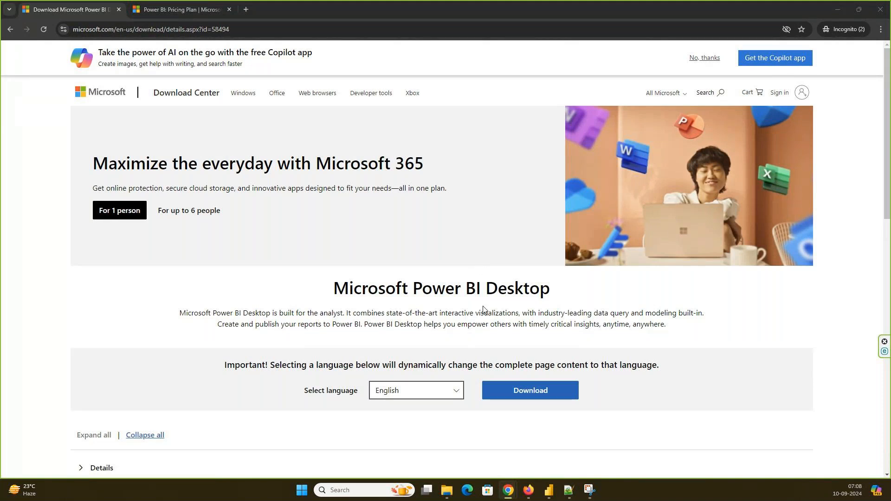
# - Check the Power BI Desktop download details, and switch via the 6June24 folder to the WC2023 report in Power BI Desktop
pyautogui.scroll(-5, 492, 321)
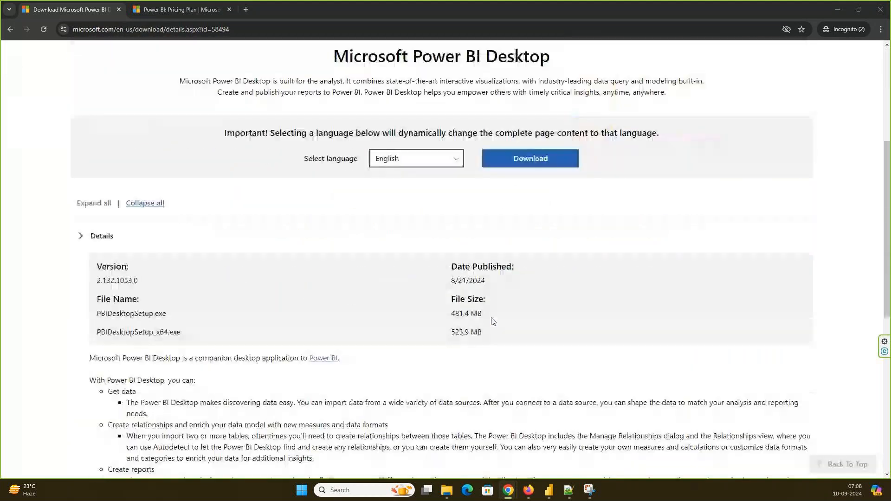
pyautogui.moveTo(446, 494)
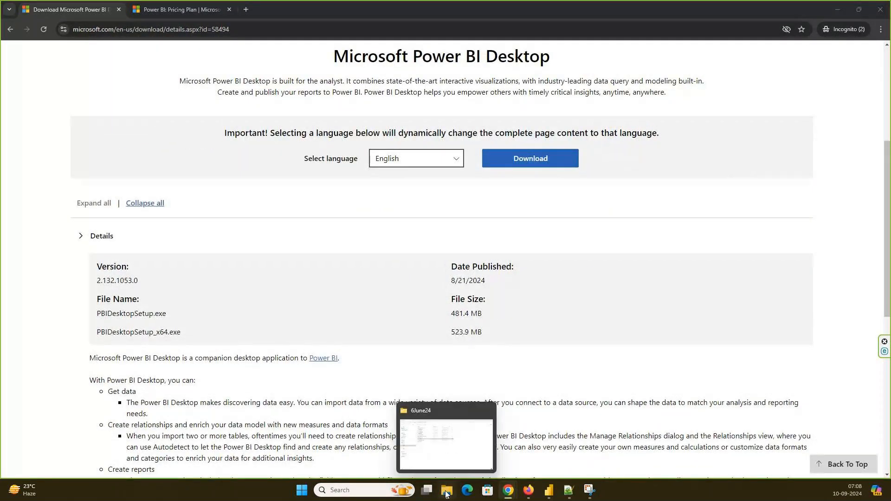
pyautogui.click(447, 494)
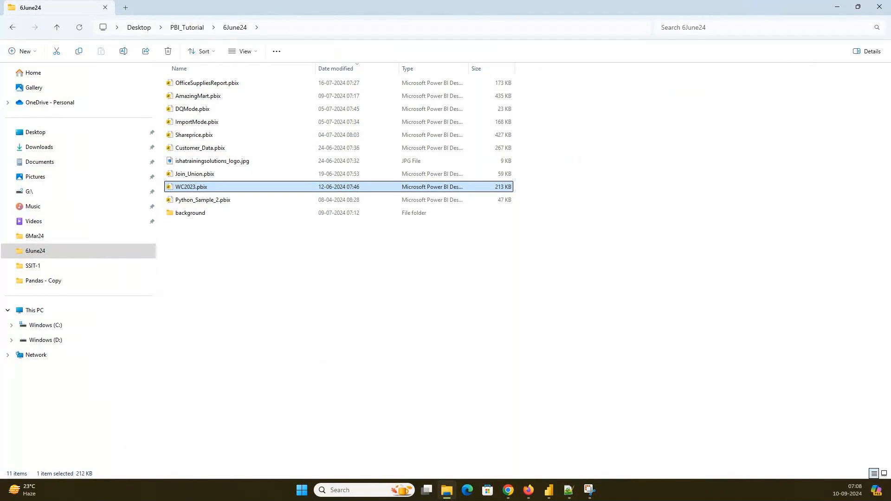
pyautogui.click(549, 491)
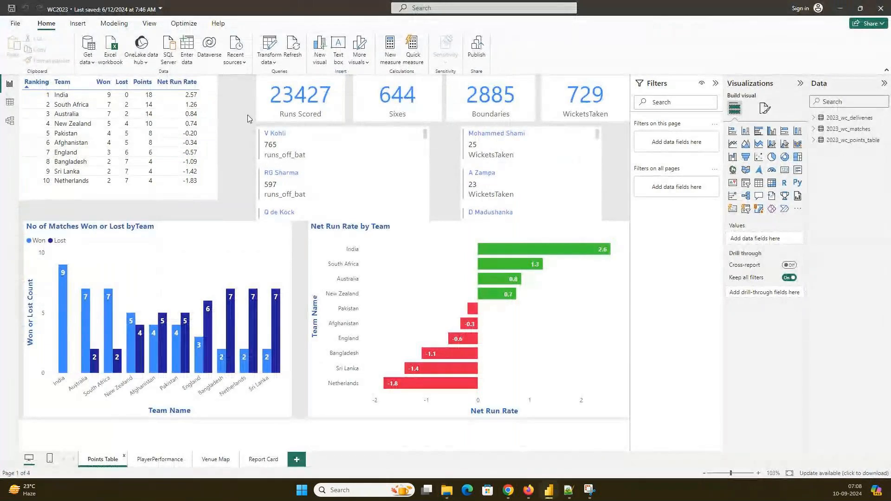
pyautogui.click(449, 492)
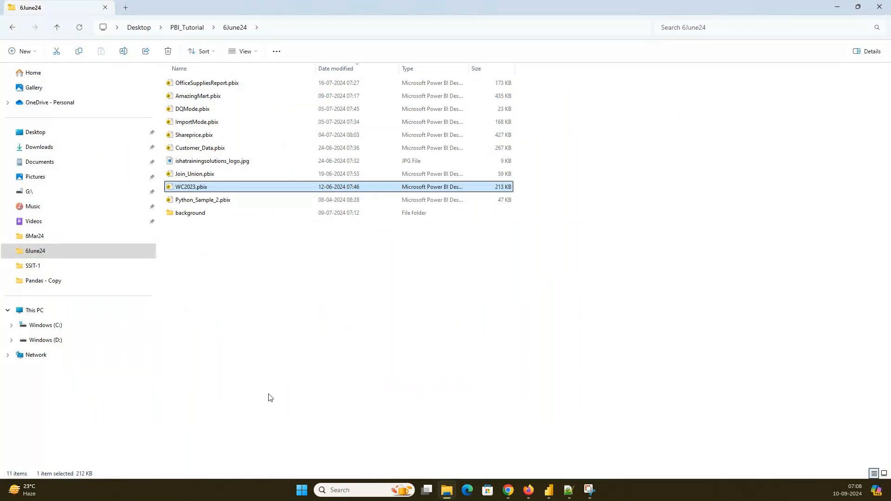
pyautogui.click(836, 9)
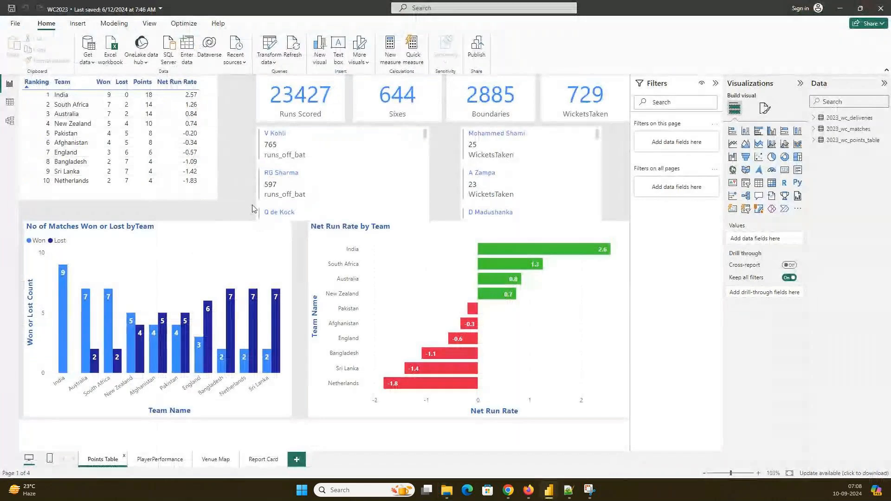
pyautogui.click(447, 490)
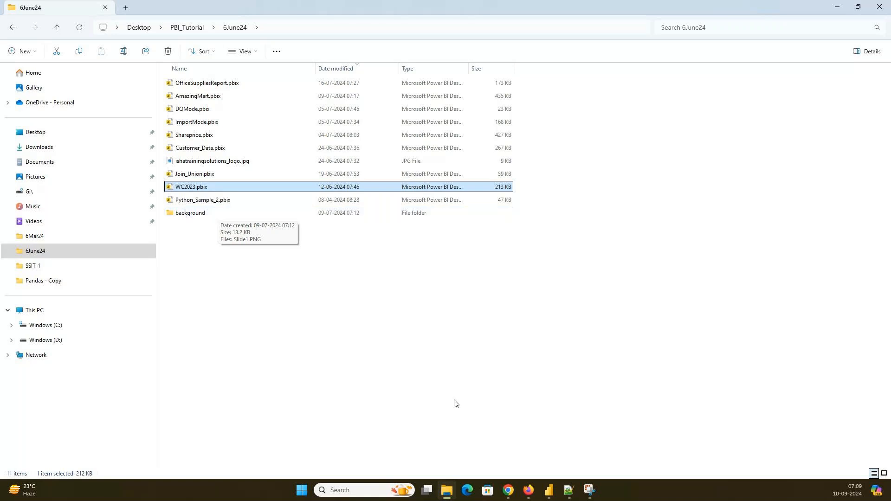
pyautogui.click(549, 490)
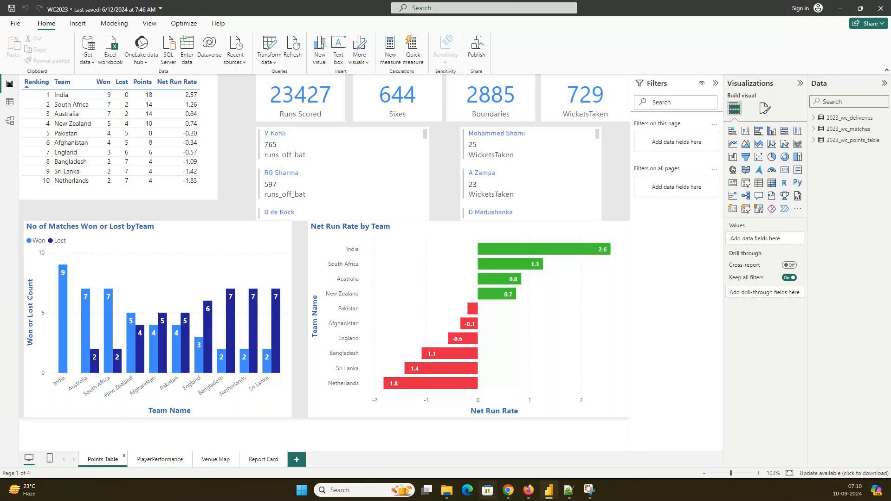
# - Move the 6June24 File Explorer window off this display and return to the WC2023 report in Power BI Desktop
pyautogui.hotkey('alt', 'Tab')
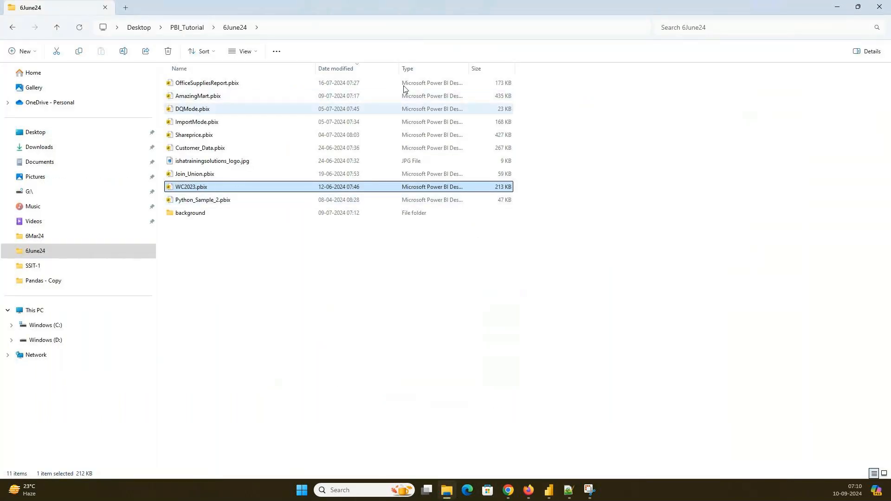
pyautogui.moveTo(421, 8); pyautogui.dragTo(0, 88)
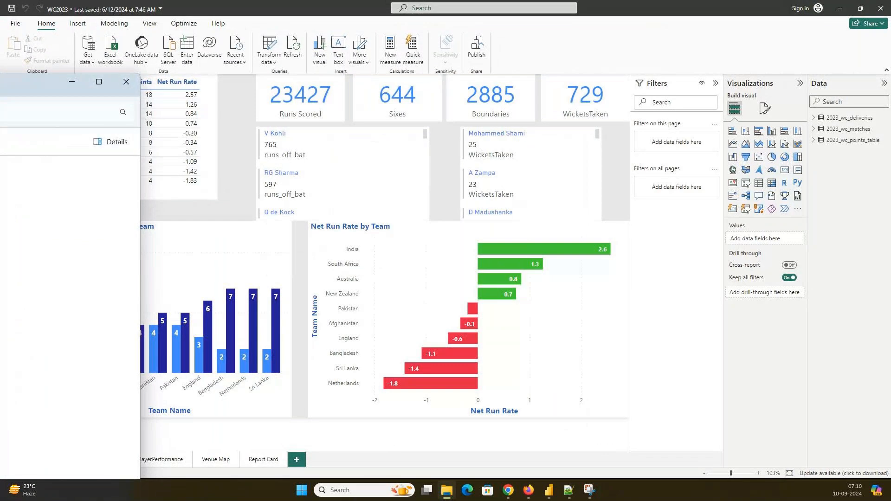
pyautogui.doubleClick(1, 84)
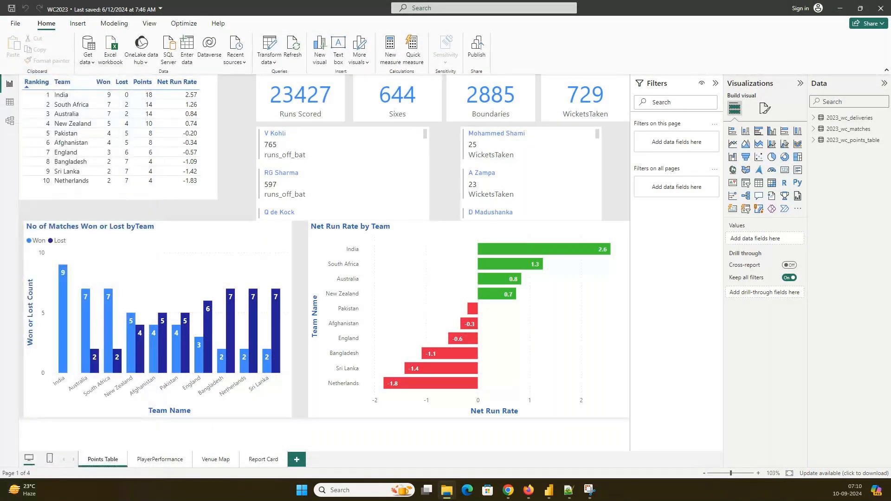
pyautogui.hotkey('alt', 'Tab')
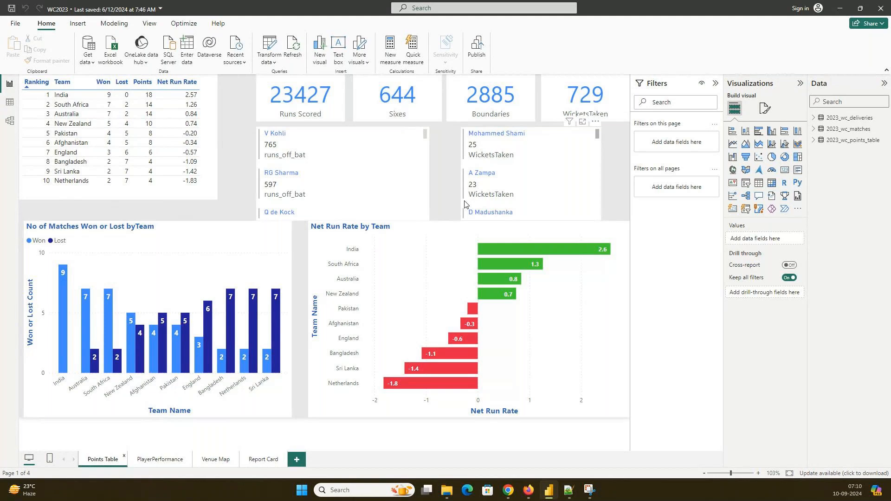
# - Select the team ranking table and look through the bowlers' WicketsTaken card on the Points Table page
pyautogui.click(214, 150)
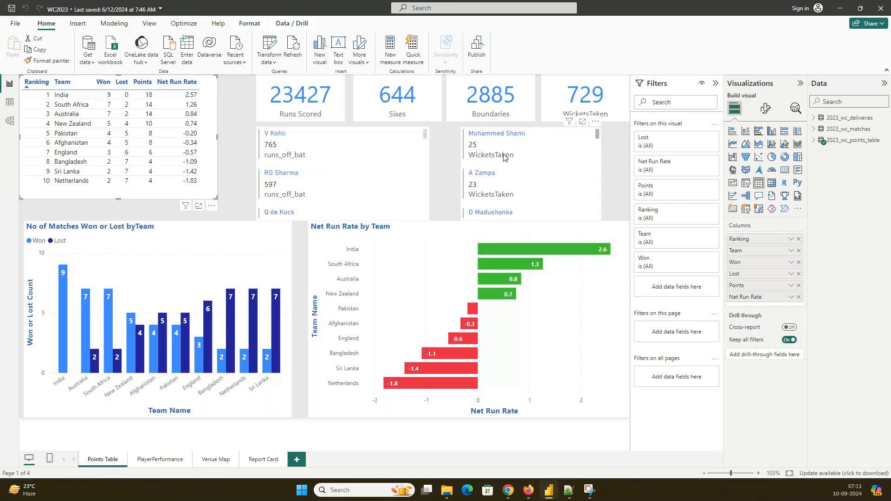
pyautogui.scroll(-5, 335, 171)
pyautogui.scroll(5, 335, 171)
pyautogui.scroll(-2, 546, 163)
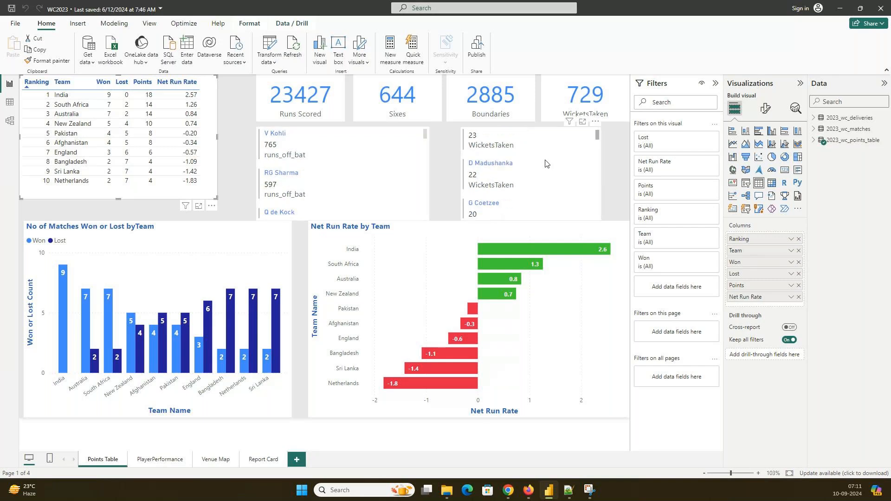
pyautogui.scroll(2, 545, 164)
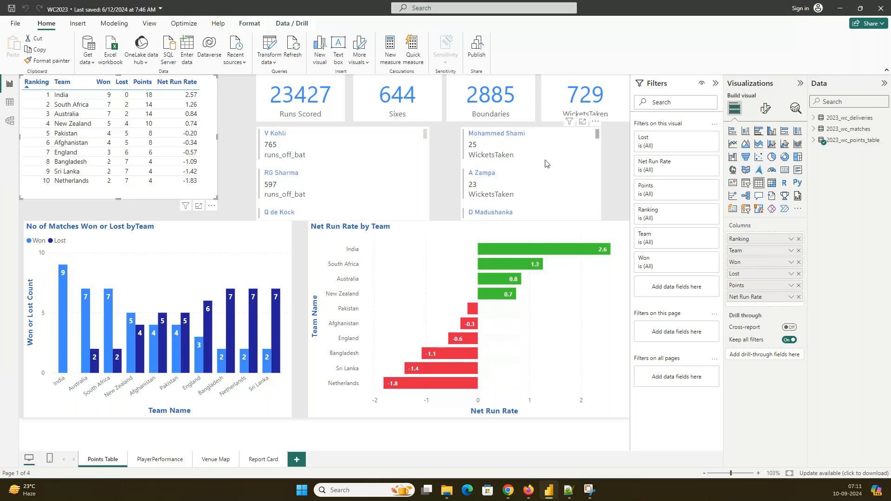
# - Cross-filter the page by V Kohli in the runs_off_bat card to review the bowlers list, and clear the selection
pyautogui.click(277, 139)
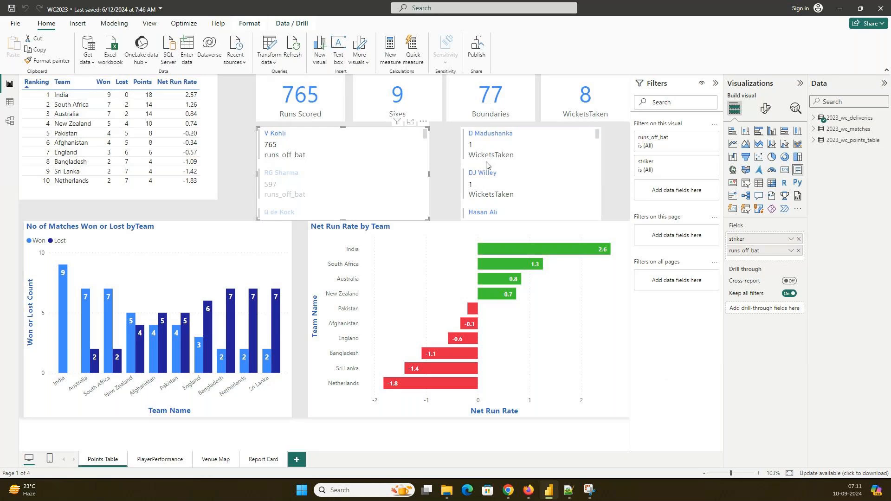
pyautogui.scroll(-1, 485, 169)
pyautogui.scroll(-5, 485, 169)
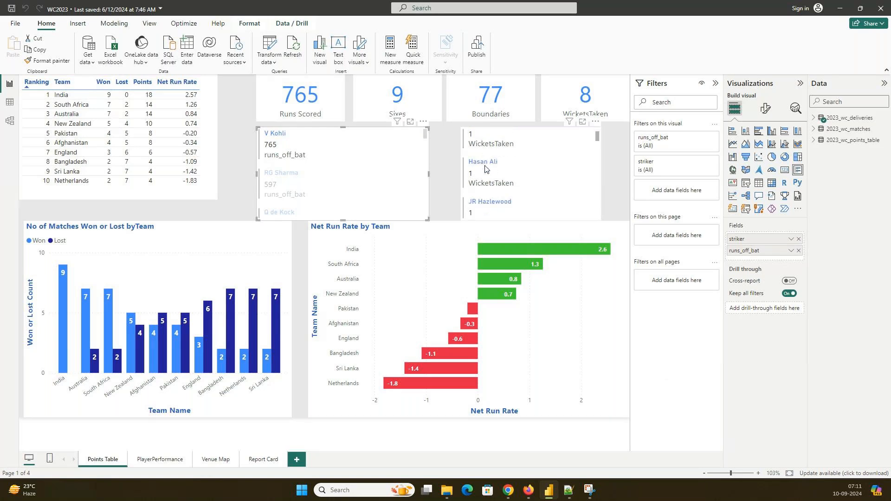
pyautogui.scroll(4, 484, 160)
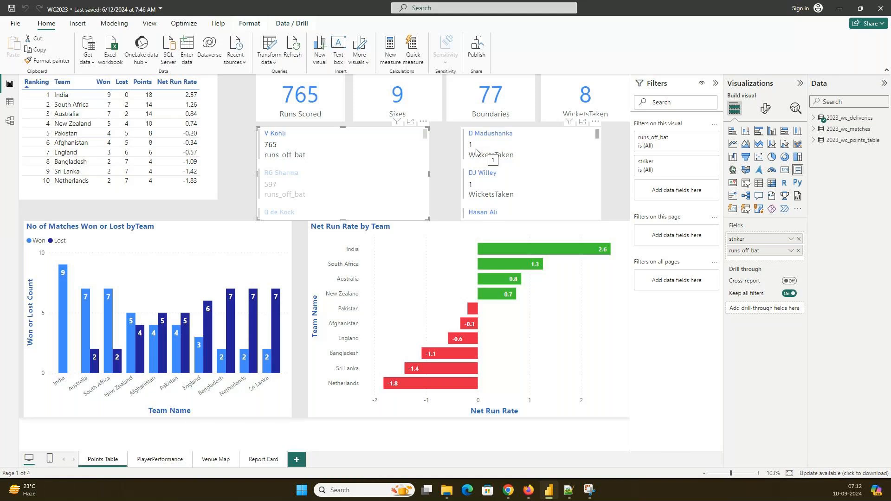
pyautogui.click(271, 134)
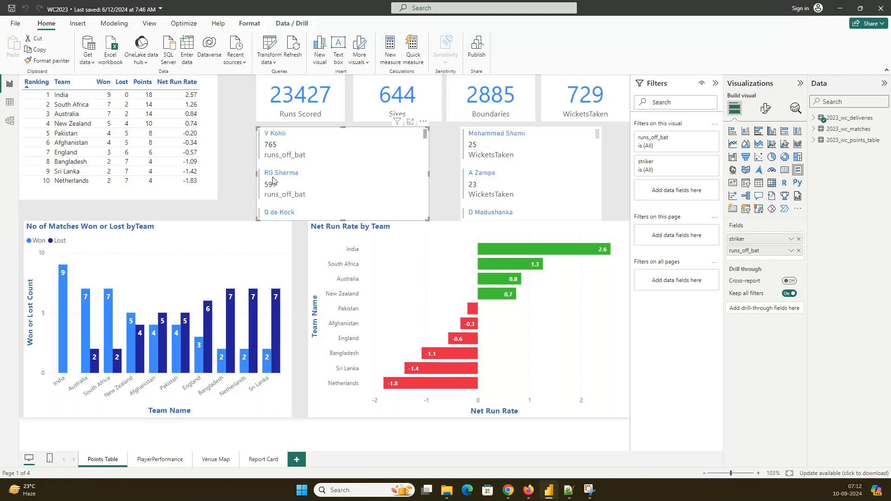
# - Examine the page cross-filtered by batsman RG Sharma and by bowler Mohammed Shami, clearing each selection
pyautogui.click(276, 179)
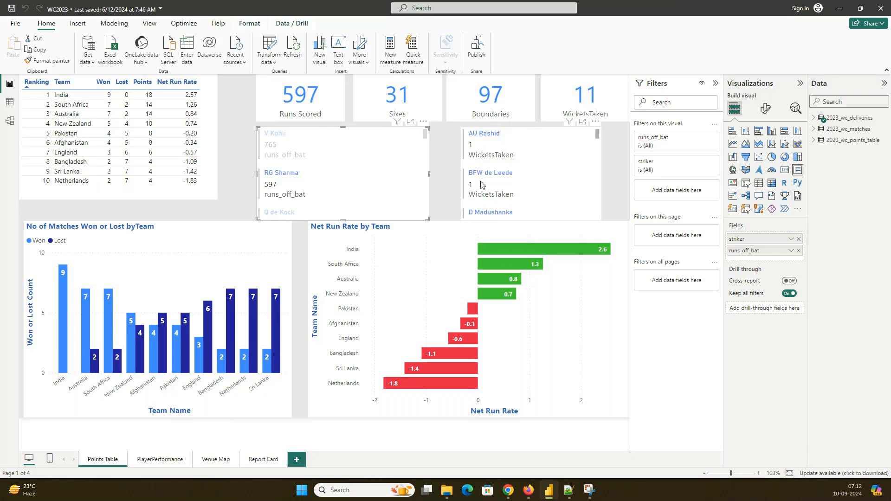
pyautogui.click(295, 182)
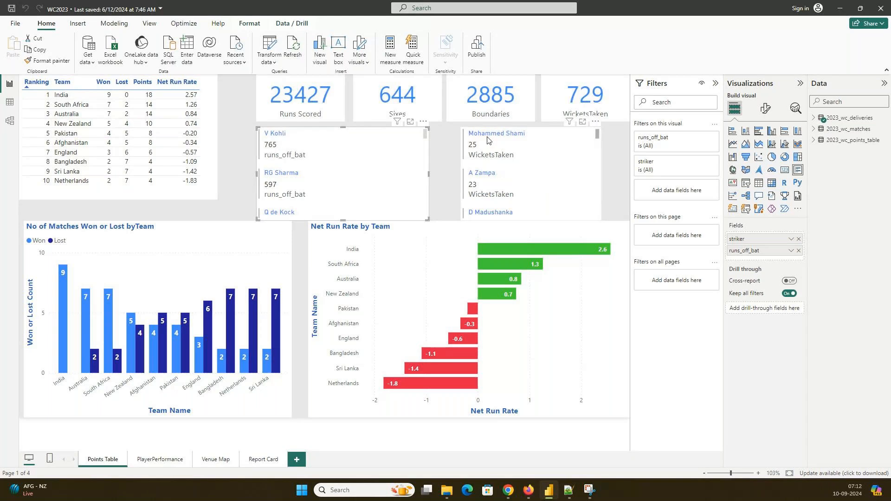
pyautogui.click(487, 143)
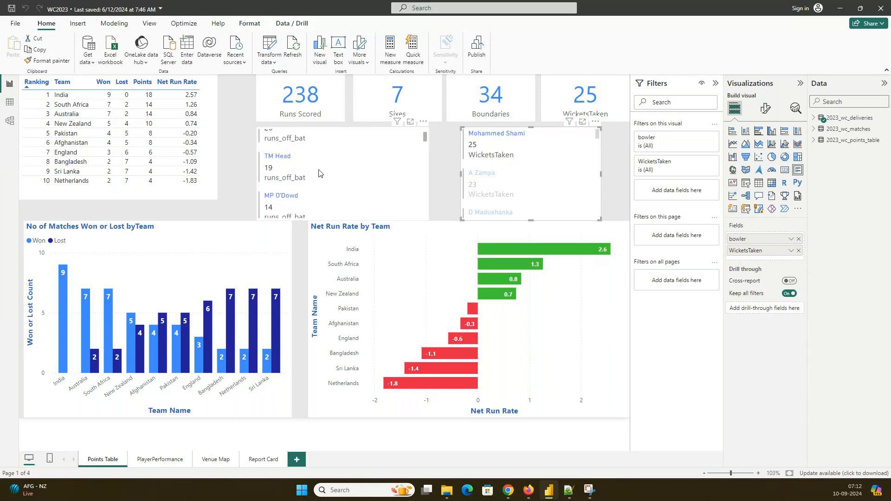
pyautogui.click(481, 149)
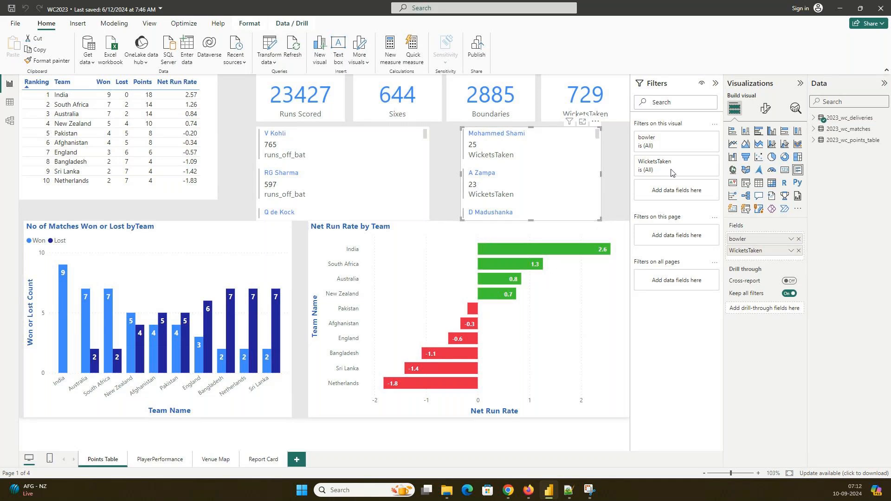
# - Widen the Data pane and inspect the batsmen, bowler and player_of_match tables on the PlayerPerformance page
pyautogui.moveTo(808, 106); pyautogui.dragTo(782, 102)
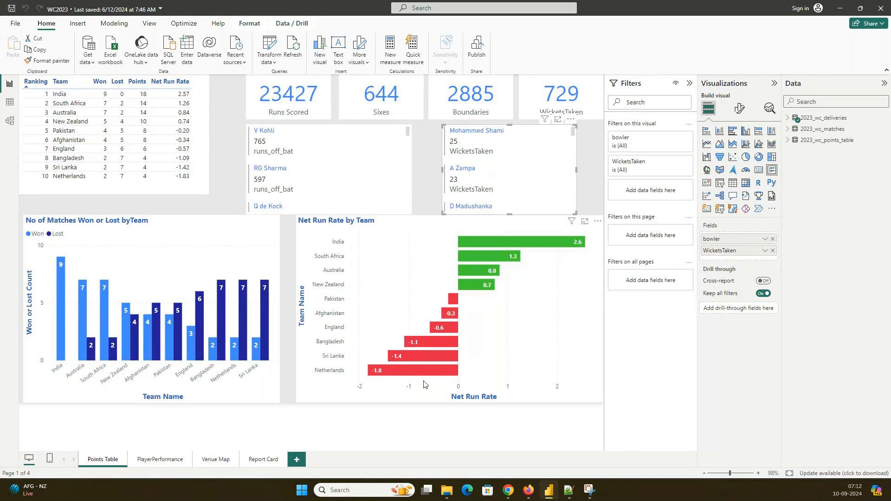
pyautogui.click(175, 459)
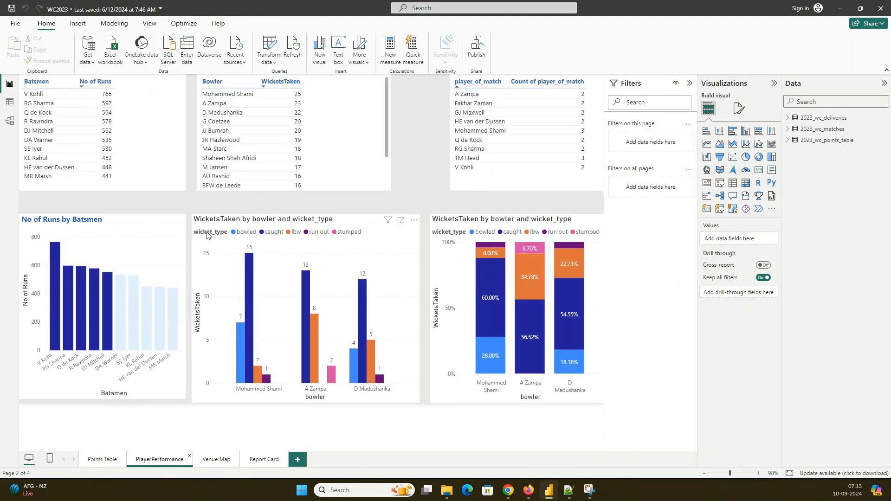
pyautogui.click(118, 91)
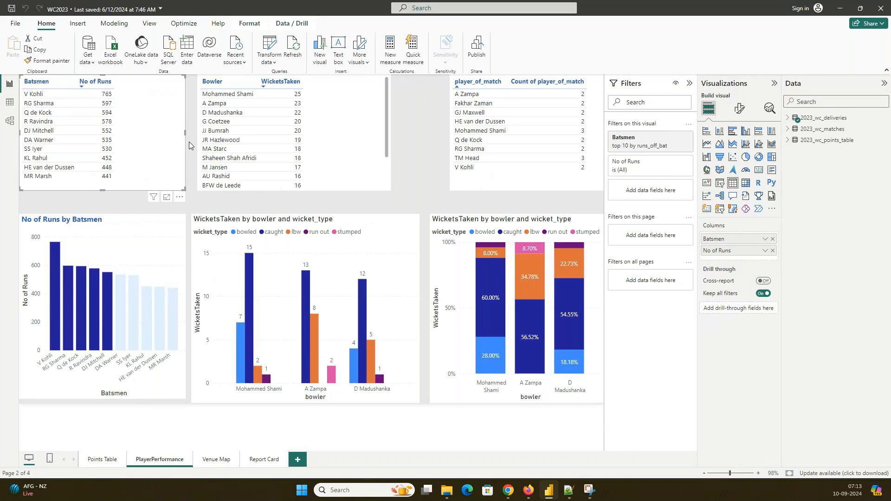
pyautogui.click(344, 153)
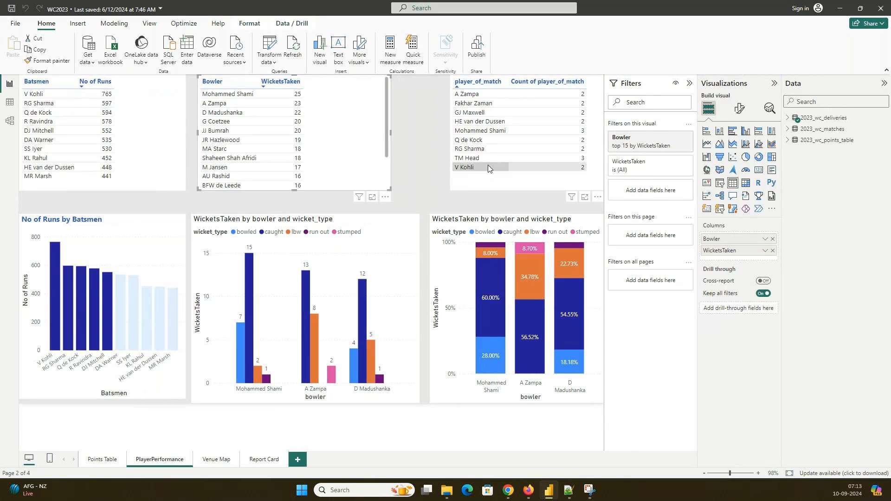
pyautogui.click(489, 183)
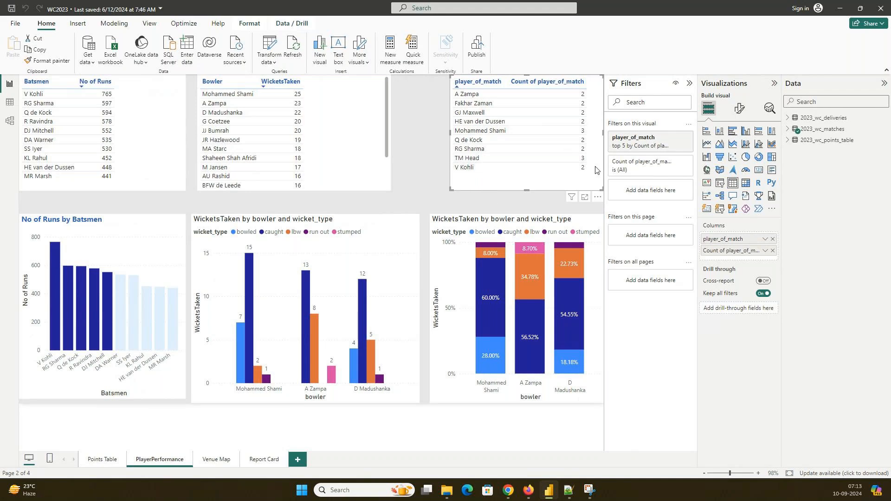
# - Inspect the No of Runs by Batsmen chart and compare the two WicketsTaken by bowler and wicket_type charts
pyautogui.click(132, 228)
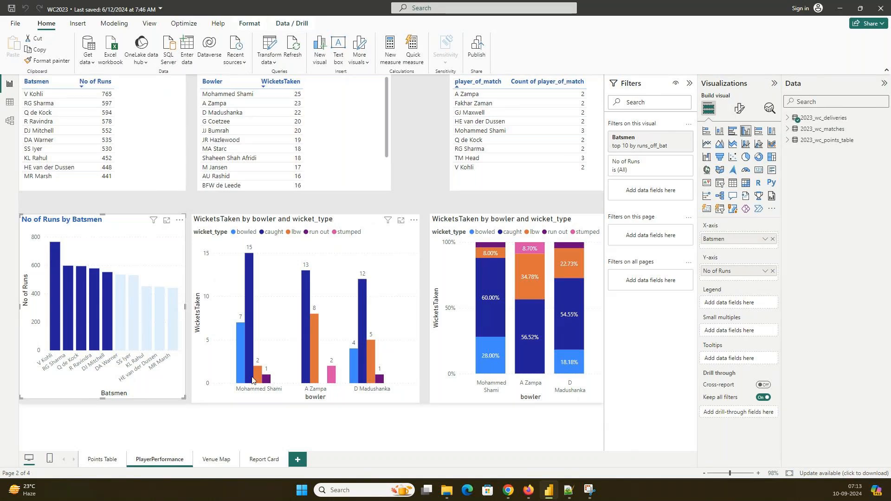
pyautogui.moveTo(244, 374)
pyautogui.click(273, 246)
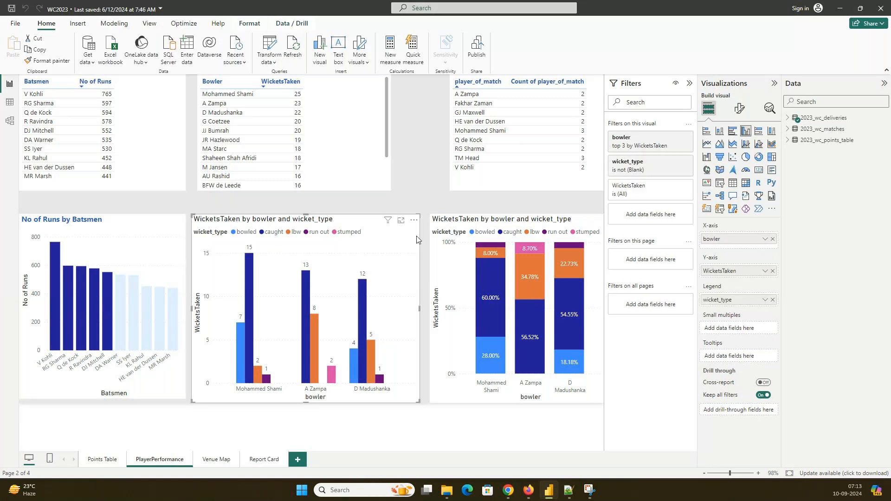
pyautogui.click(457, 236)
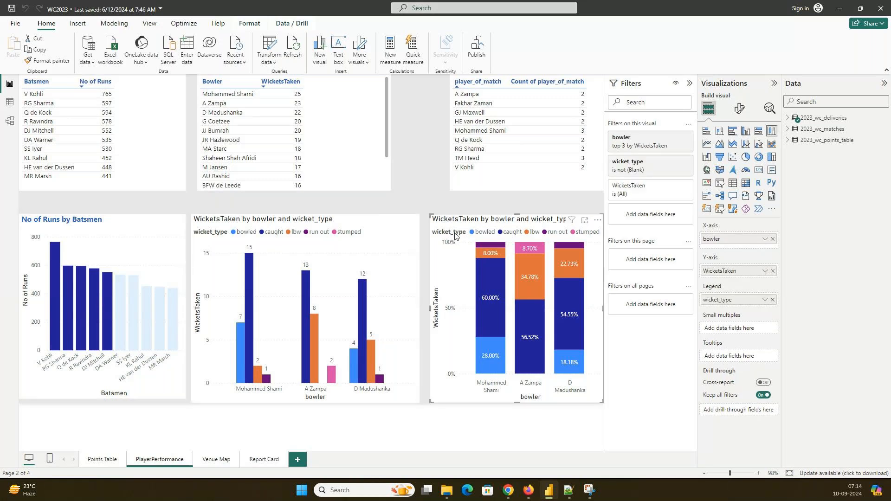
pyautogui.click(390, 279)
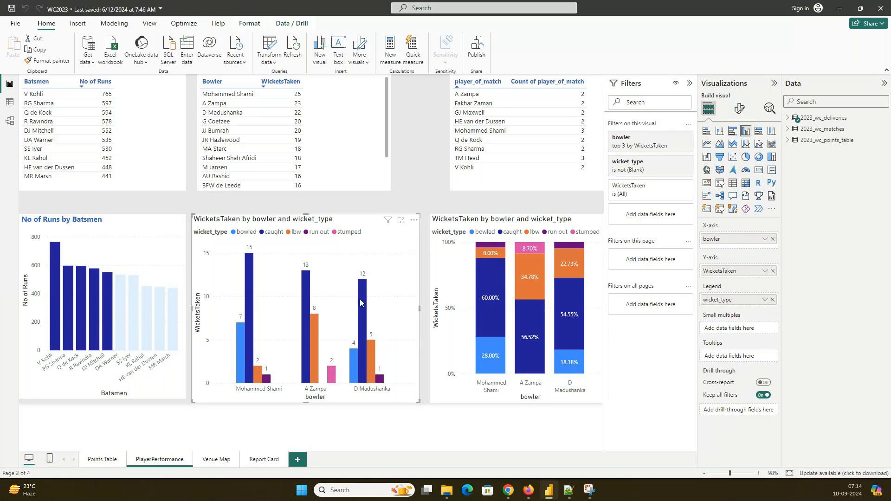
pyautogui.click(440, 338)
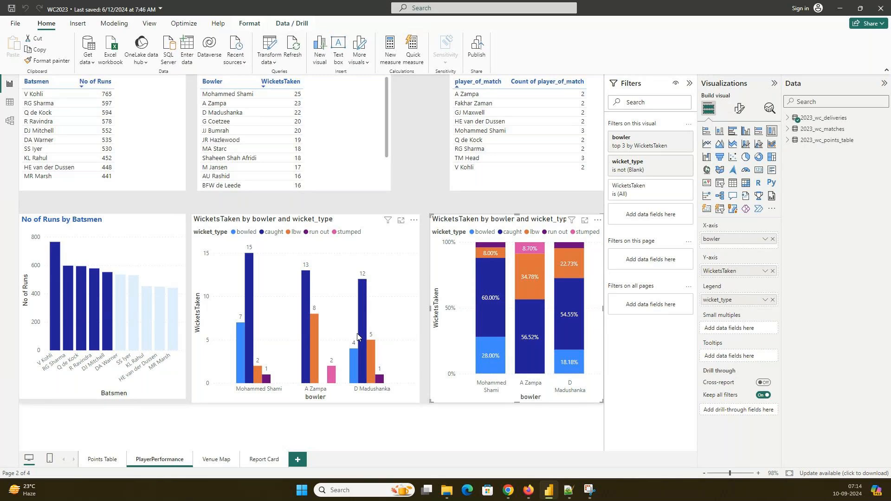
# - Examine the Venue Map page cross-filtered by Hyderabad and by Bengaluru, reviewing the match table for each city
pyautogui.click(207, 459)
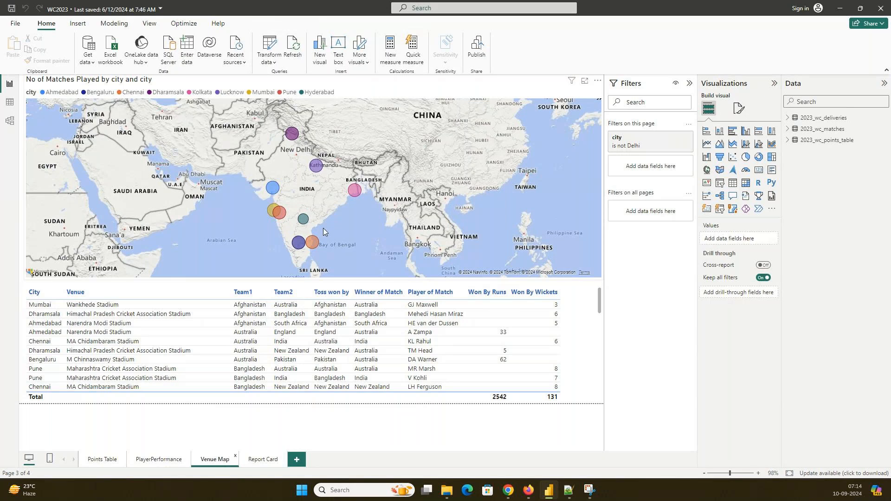
pyautogui.moveTo(303, 220)
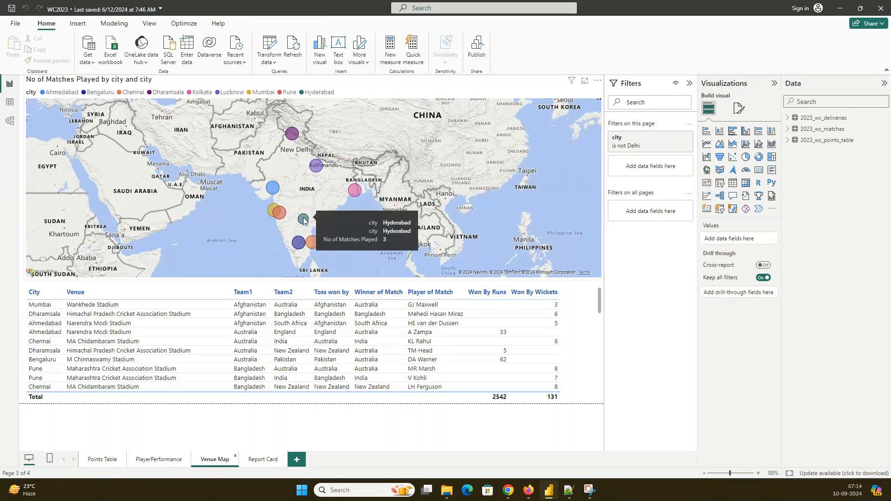
pyautogui.click(304, 220)
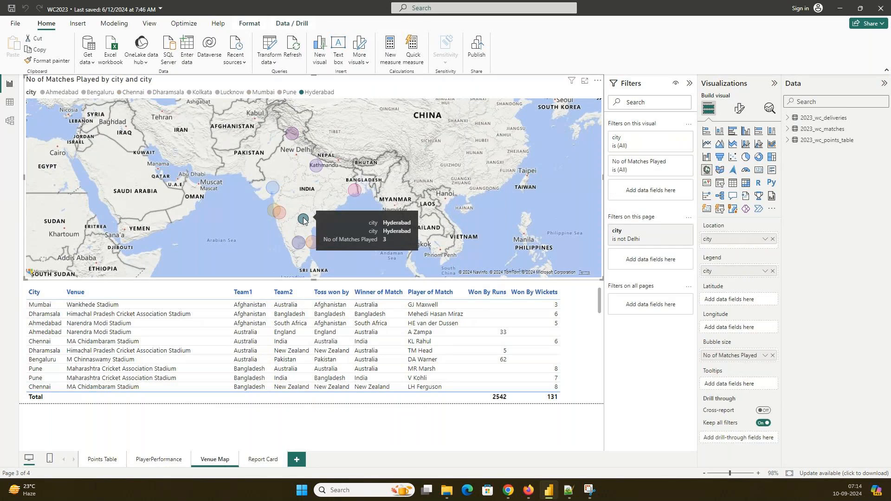
pyautogui.click(116, 369)
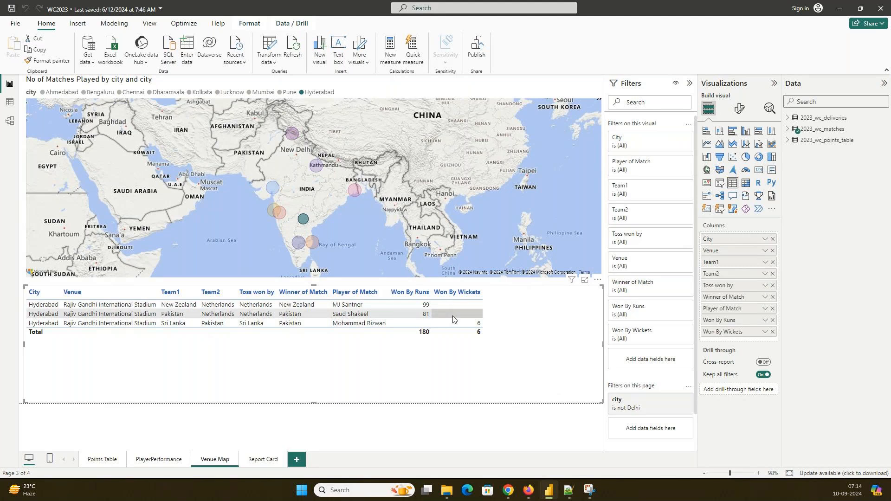
pyautogui.click(297, 244)
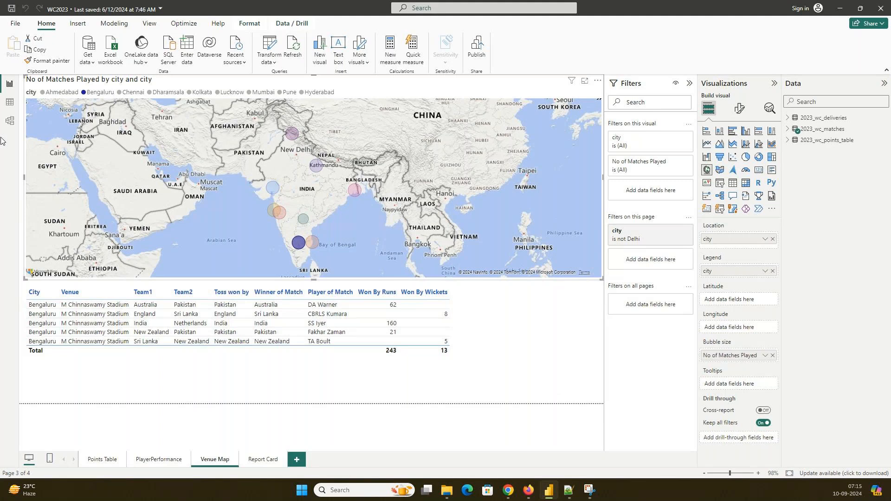
# - View the 2023_wc_deliveries data in Table view and inspect the relationships between the three tables in Model view
pyautogui.click(12, 102)
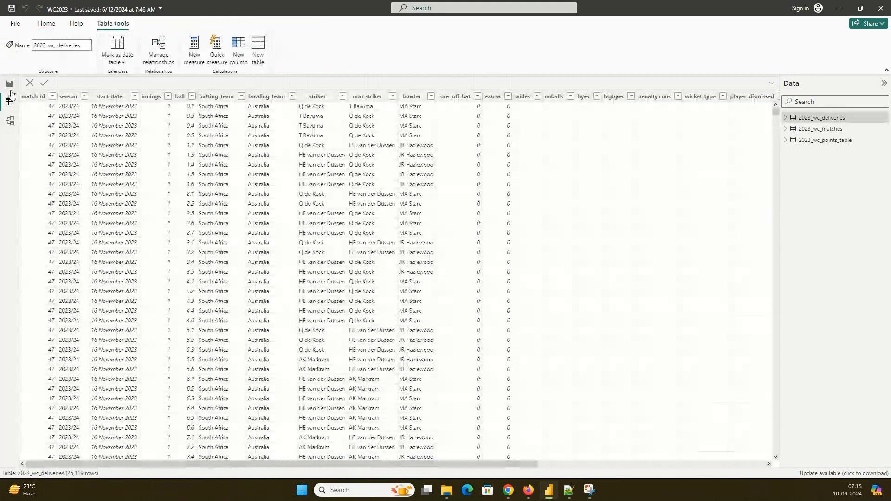
pyautogui.click(10, 86)
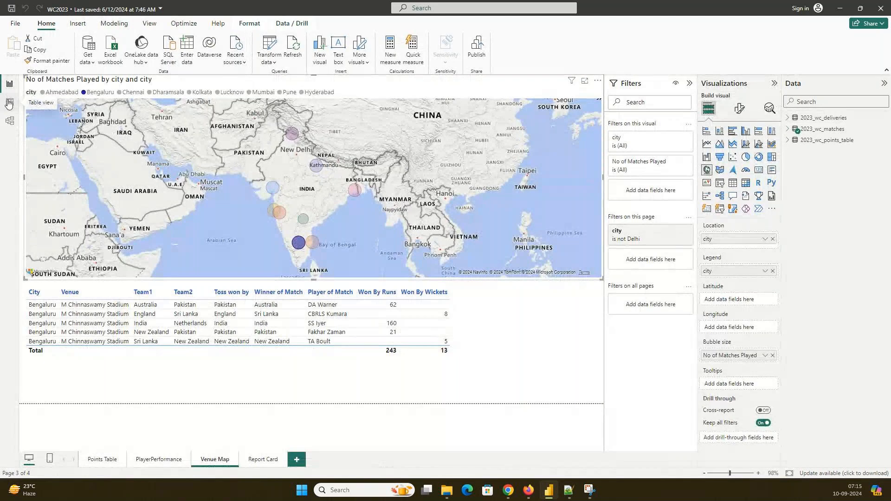
pyautogui.click(9, 102)
pyautogui.click(9, 121)
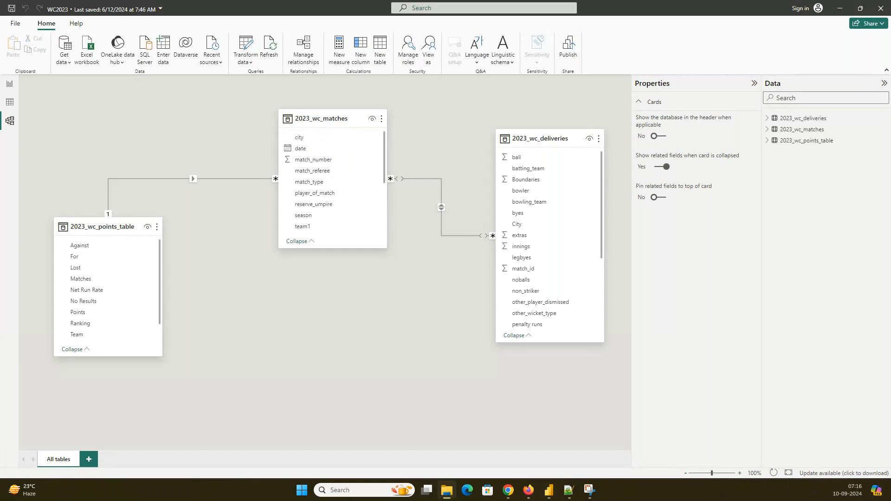
# - Switch to File Explorer and open 2023_wc_deliveries.csv from the PBI_Tutorial folder in a maximized Excel window
pyautogui.click(446, 490)
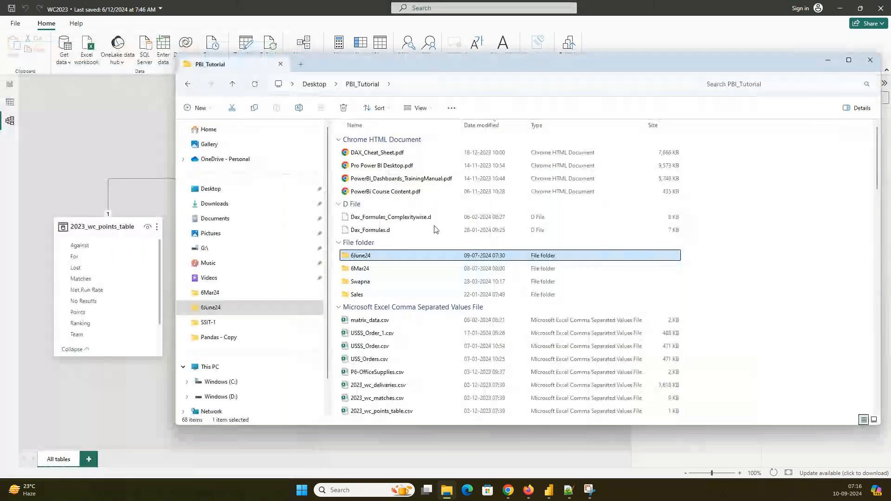
pyautogui.scroll(-3, 435, 229)
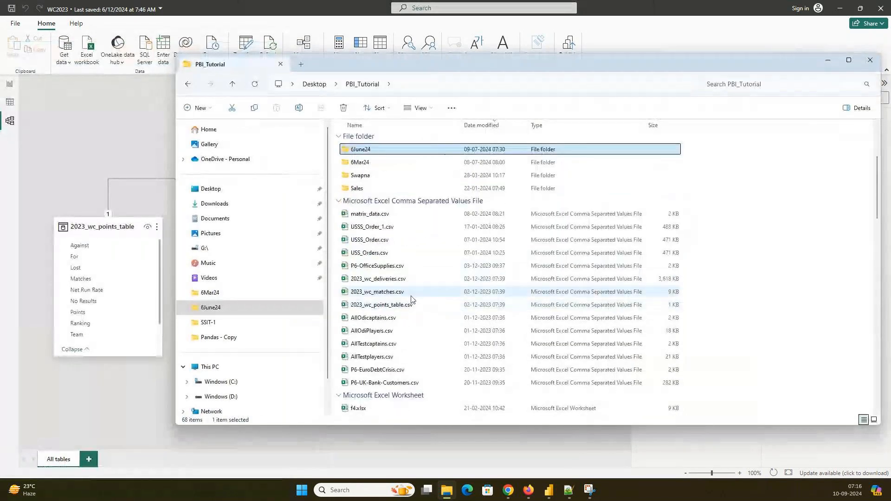
pyautogui.click(398, 280)
pyautogui.doubleClick(398, 280)
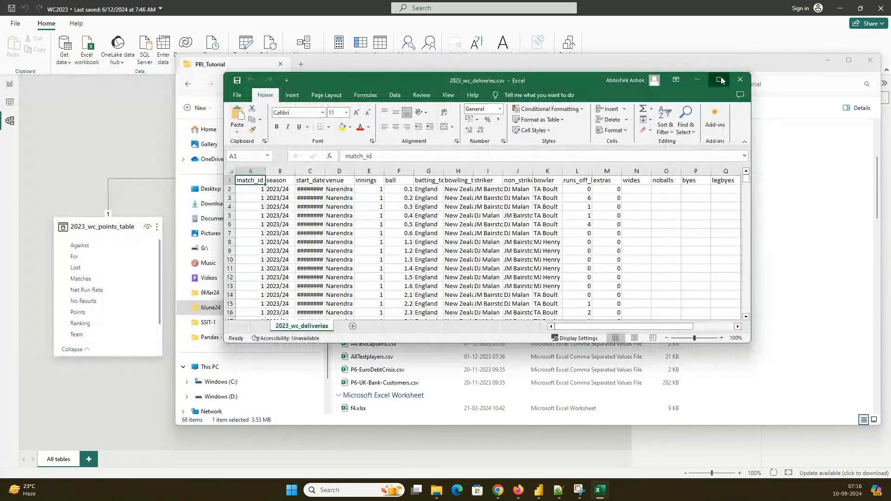
pyautogui.click(719, 78)
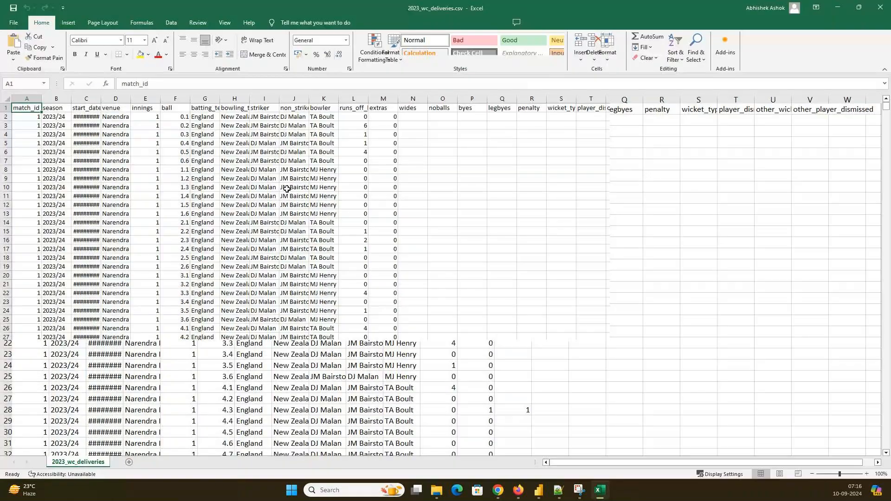
# - Autofit the widths of all data columns in the 2023_wc_deliveries sheet and return to cell A1
pyautogui.hotkey('ctrl', 'shift', 'End')
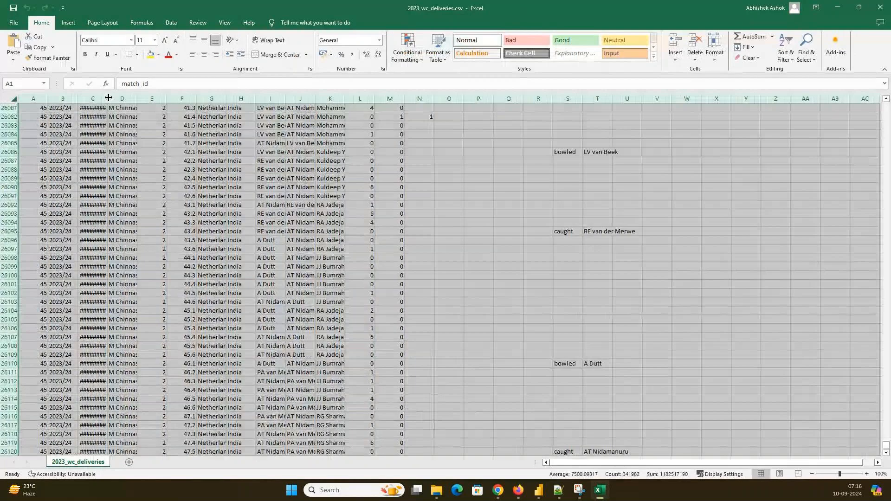
pyautogui.doubleClick(108, 97)
pyautogui.hotkey('ctrl', 'Home')
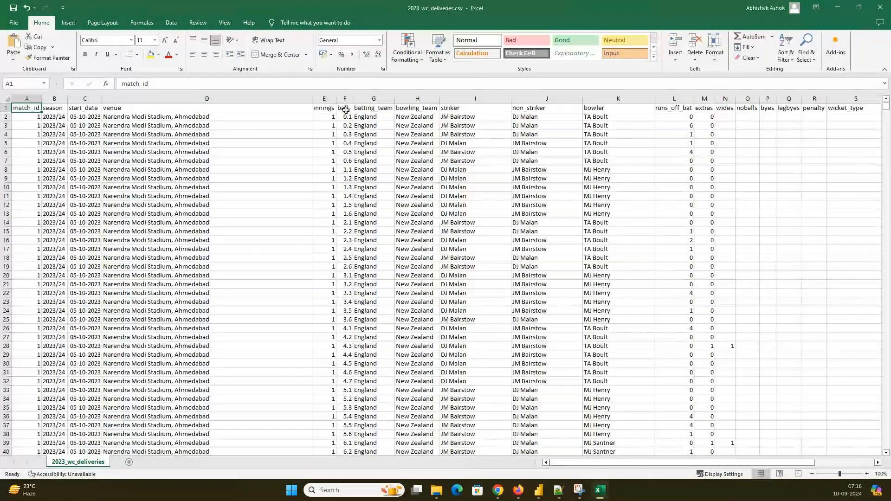
# - Examine the match_id, season, venue and ball columns and the ball-by-ball entries from ball to runs_off_bat in rows 3 and 6
pyautogui.click(346, 109)
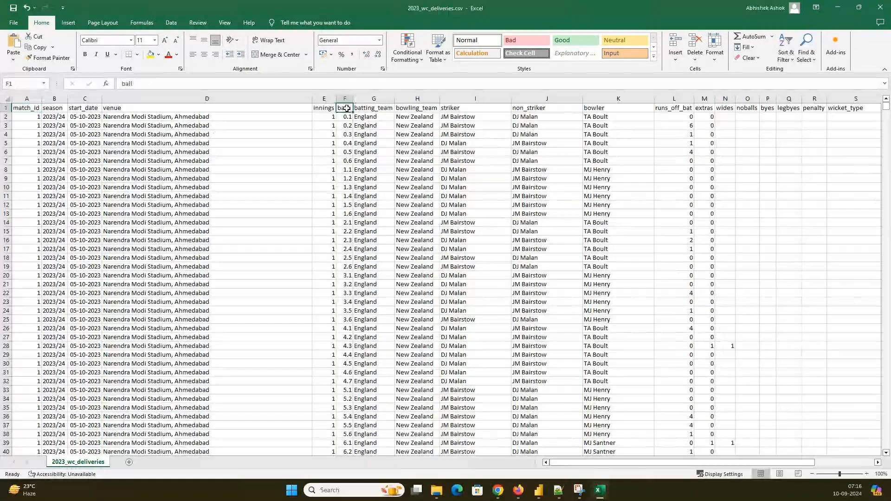
pyautogui.click(31, 109)
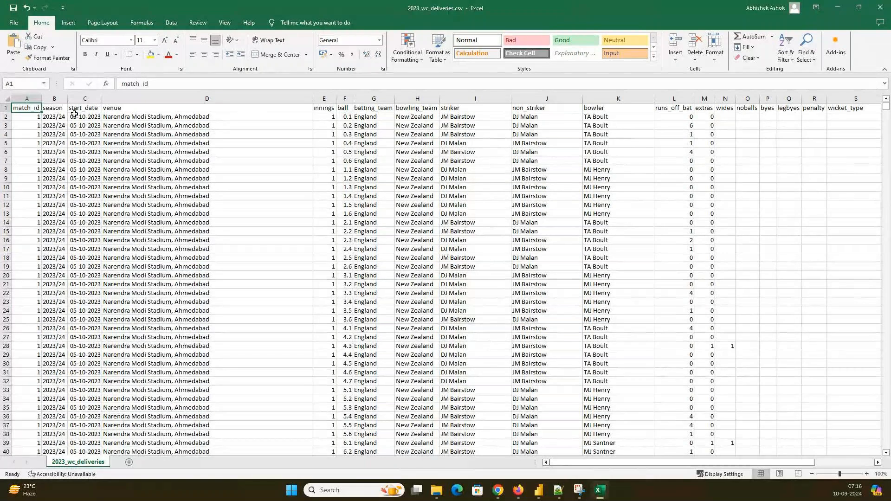
pyautogui.click(61, 108)
pyautogui.click(135, 108)
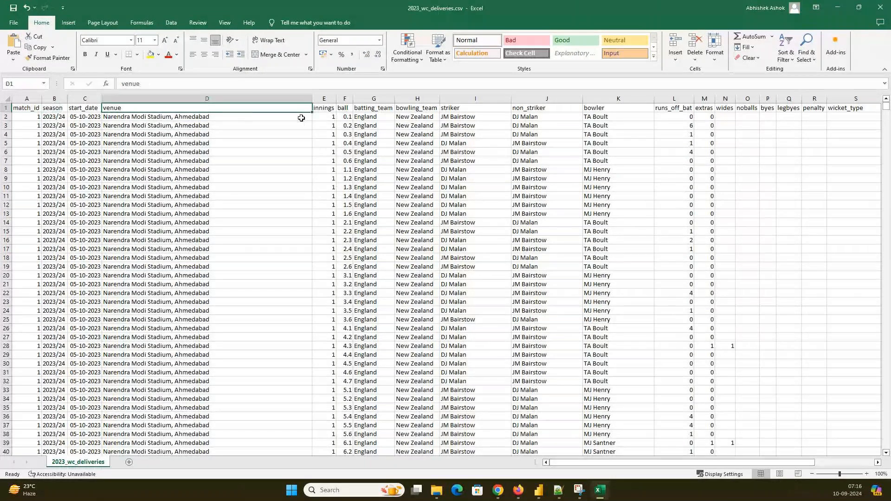
pyautogui.click(344, 108)
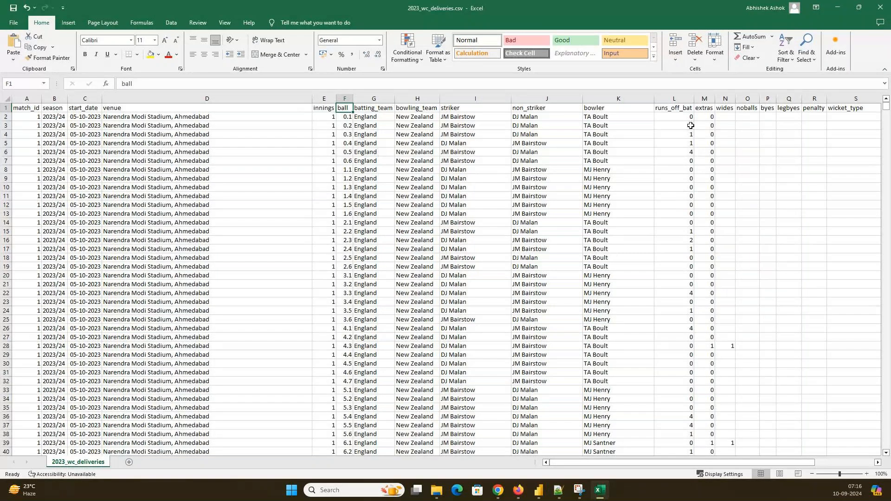
pyautogui.moveTo(690, 126); pyautogui.dragTo(349, 121)
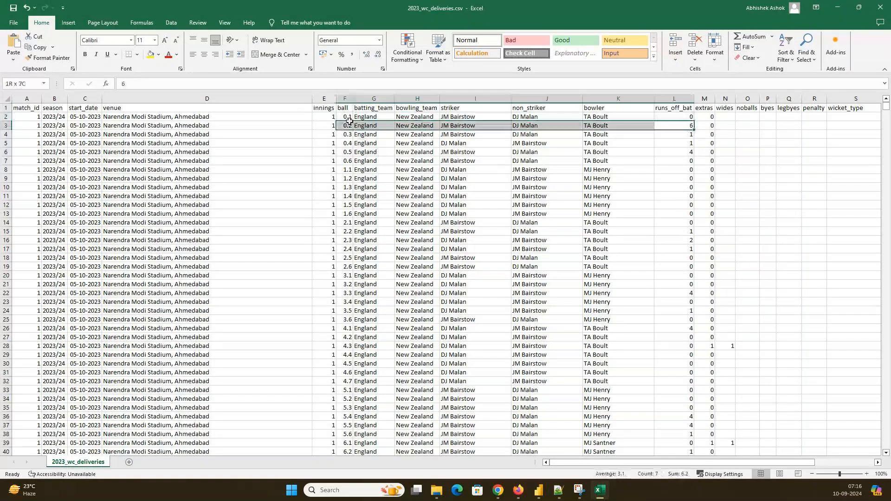
pyautogui.click(478, 127)
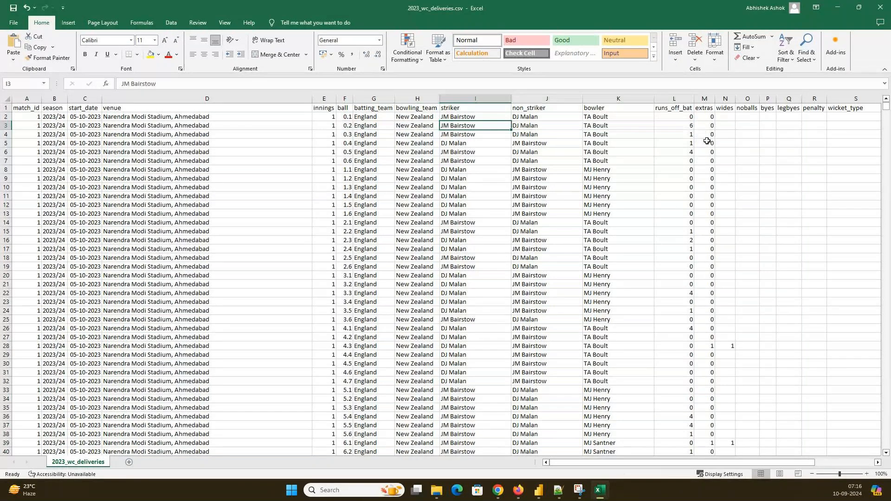
pyautogui.moveTo(691, 151); pyautogui.dragTo(341, 154)
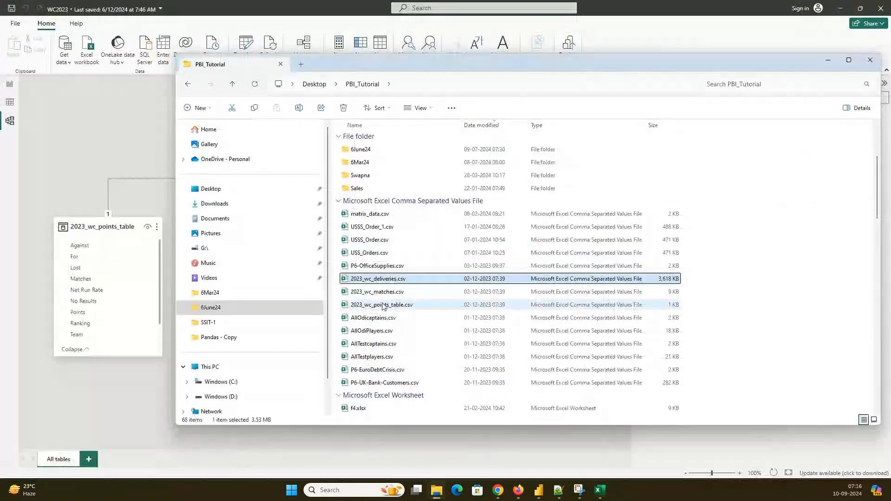
# - Open 2023_wc_matches.csv from the PBI_Tutorial folder and autofit all its column widths
pyautogui.doubleClick(380, 293)
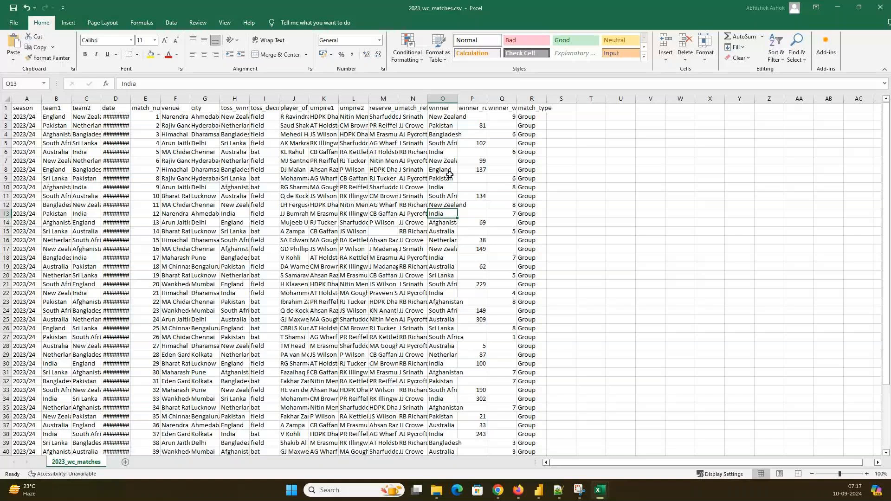
pyautogui.click(332, 122)
pyautogui.hotkey('ctrl', 'a')
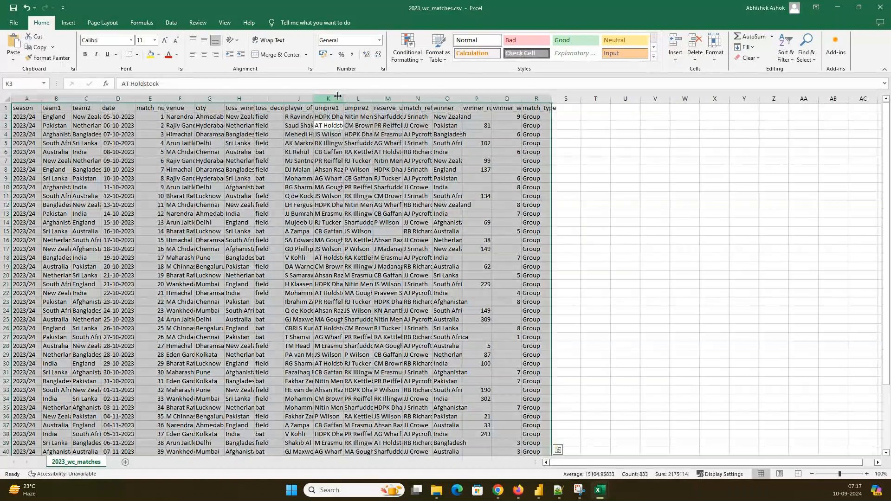
pyautogui.hotkey('ctrl', 'a')
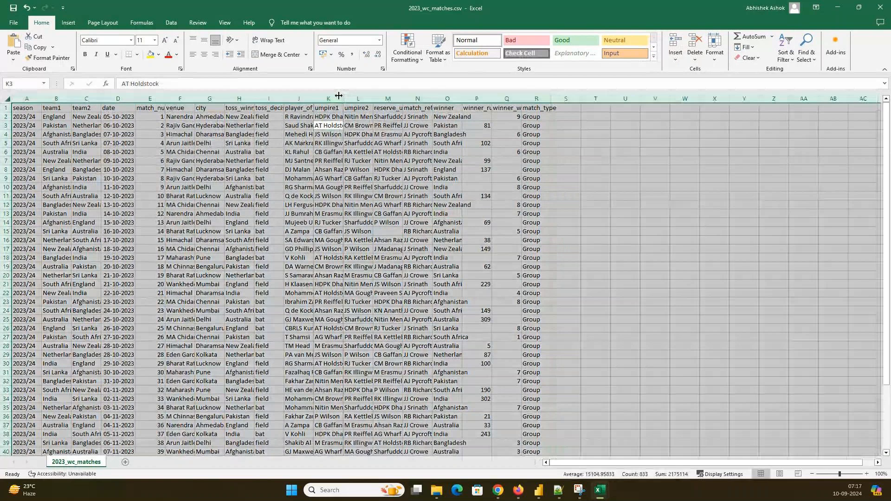
pyautogui.doubleClick(338, 96)
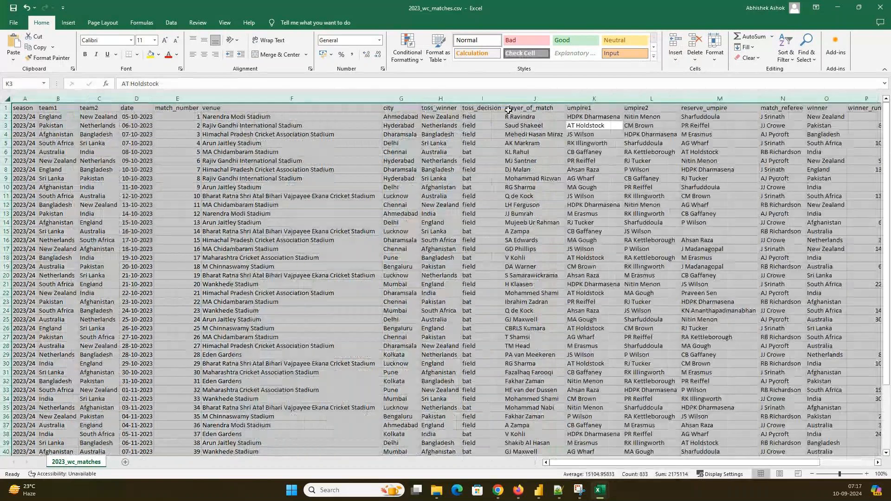
# - Open 2023_wc_points_table.csv from the PBI_Tutorial folder and autofit all its column widths
pyautogui.click(442, 494)
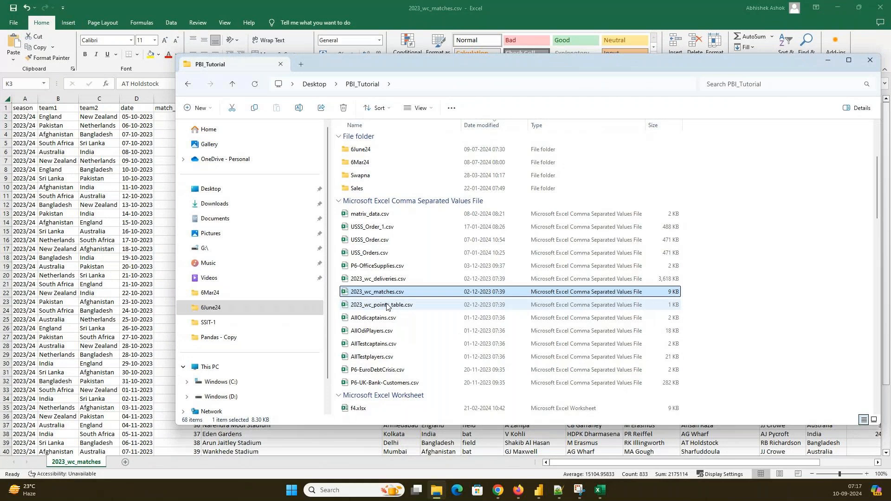
pyautogui.click(149, 187)
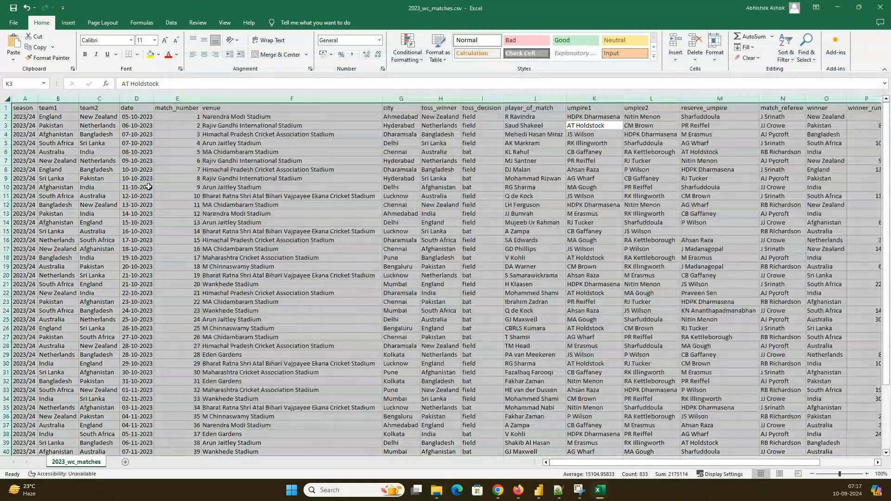
pyautogui.click(156, 186)
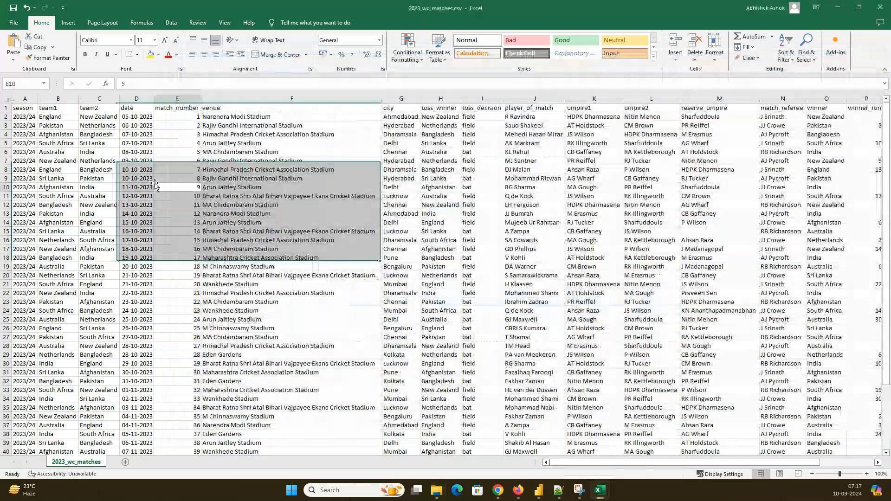
pyautogui.click(319, 134)
pyautogui.hotkey('ctrl', 'a')
pyautogui.doubleClick(190, 98)
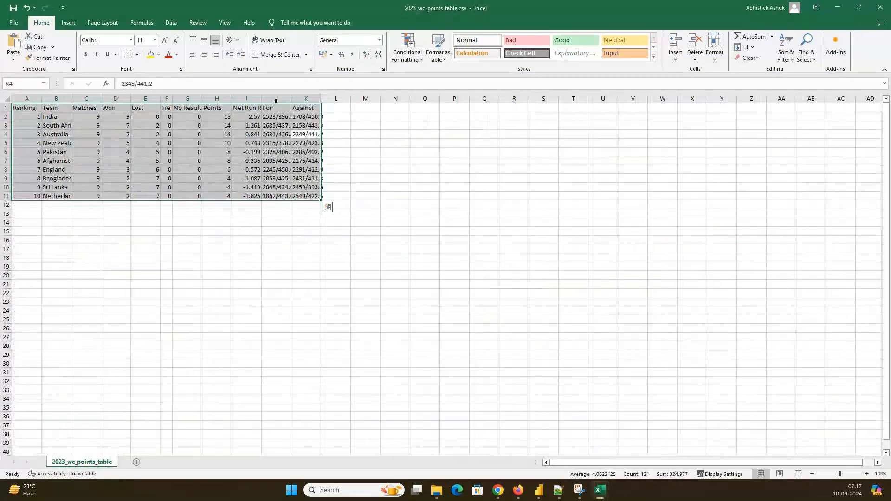
pyautogui.hotkey('ctrl', 'a')
pyautogui.doubleClick(316, 99)
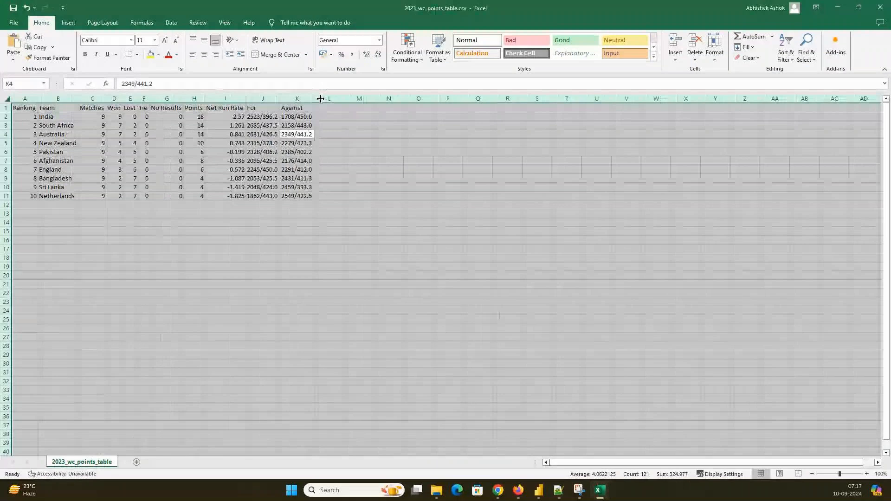
pyautogui.click(262, 179)
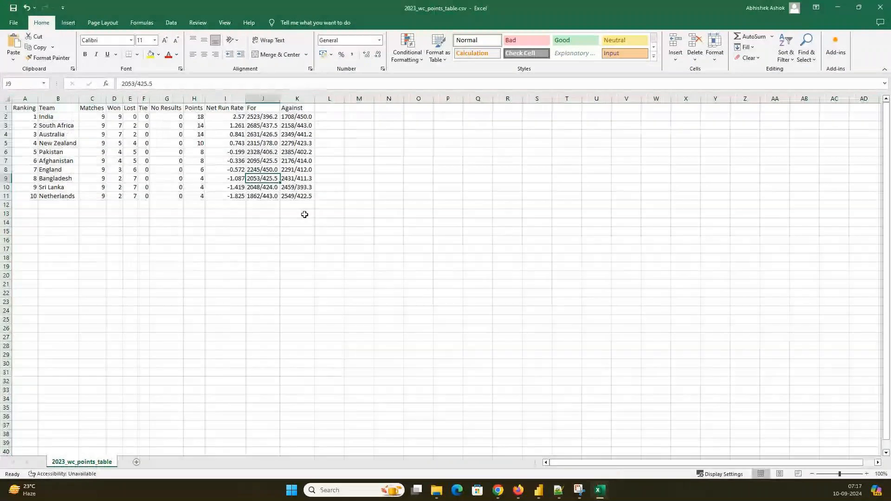
# - Minimize the Excel windows and return to the Points Table page in the Report view of Power BI Desktop
pyautogui.click(836, 6)
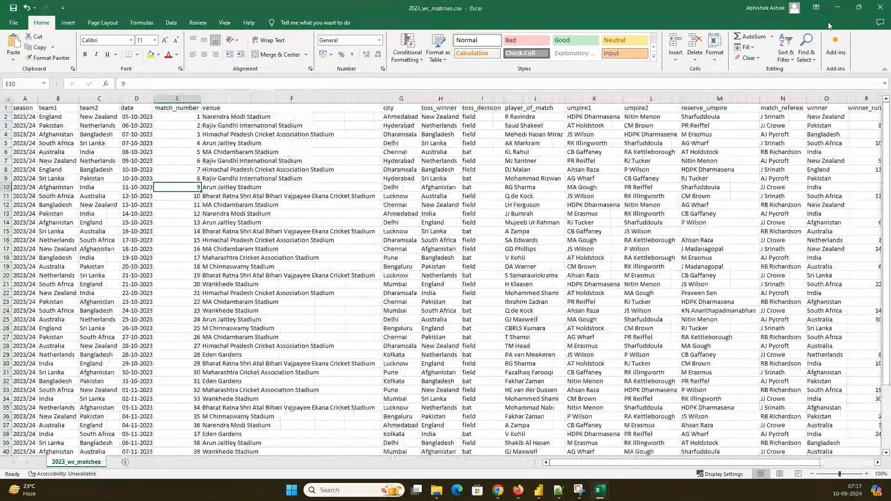
pyautogui.click(837, 7)
pyautogui.click(9, 87)
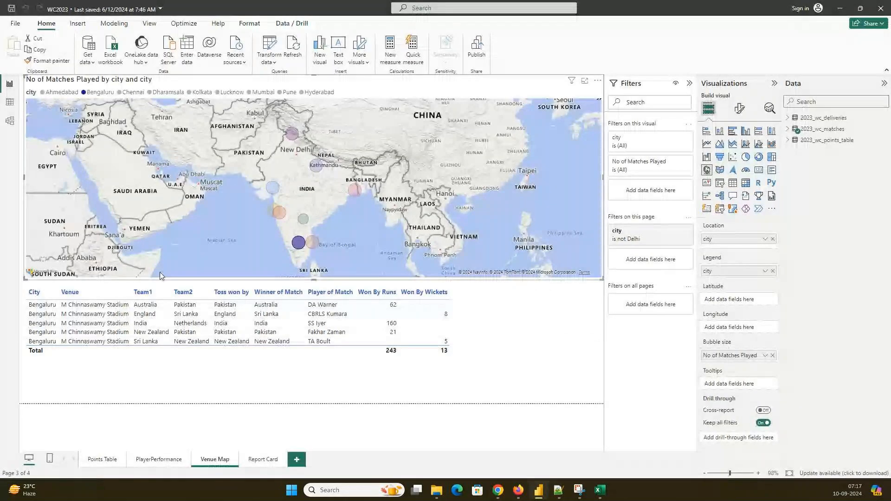
pyautogui.click(102, 459)
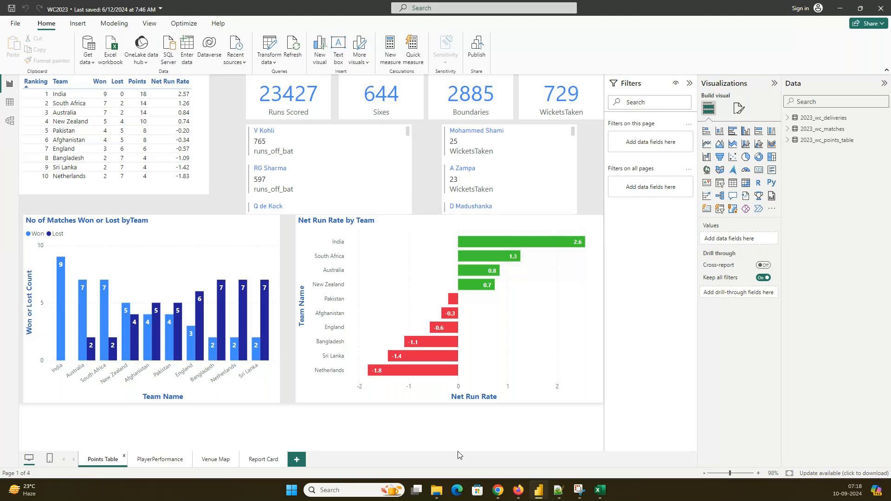
pyautogui.moveTo(439, 489)
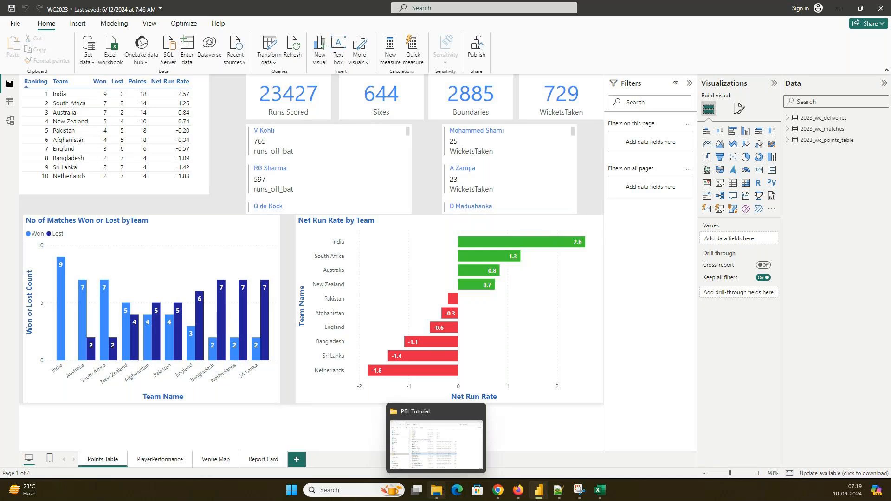
# - Open Customer_Data.pbix from the 6June24 subfolder of PBI_Tutorial and minimize the File Explorer window
pyautogui.click(444, 493)
pyautogui.click(371, 154)
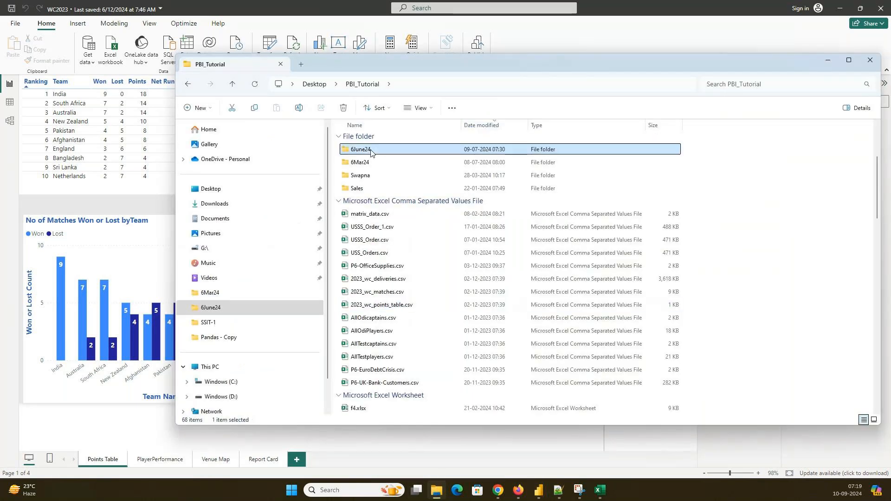
pyautogui.doubleClick(371, 151)
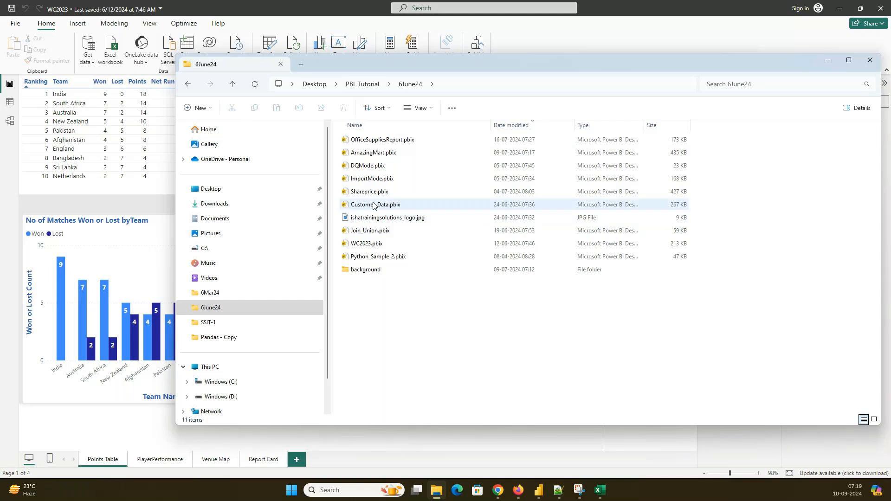
pyautogui.doubleClick(366, 204)
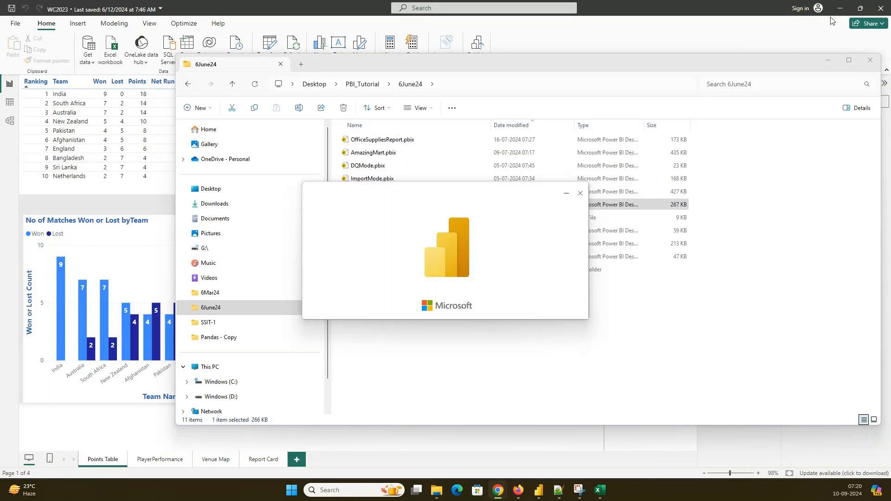
pyautogui.click(827, 60)
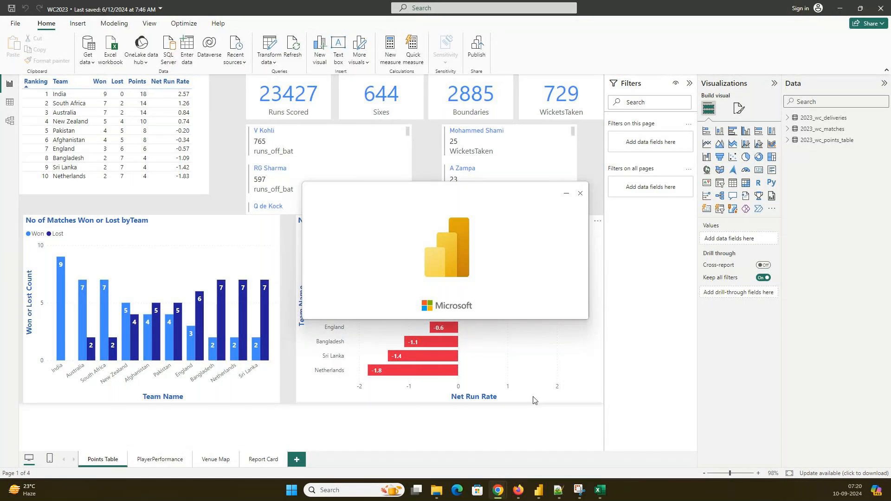
# - Close the deliveries, matches and points table CSV files in Excel, without saving the changes to the matches and points table files
pyautogui.moveTo(603, 493)
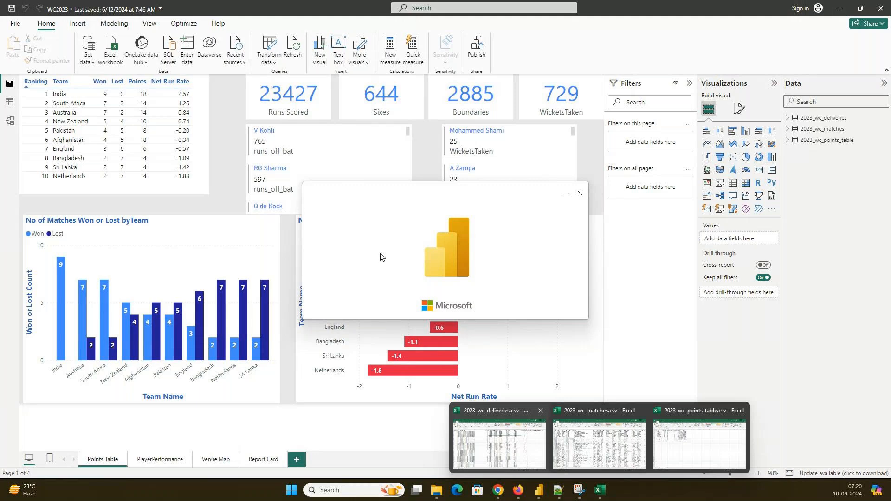
pyautogui.click(594, 446)
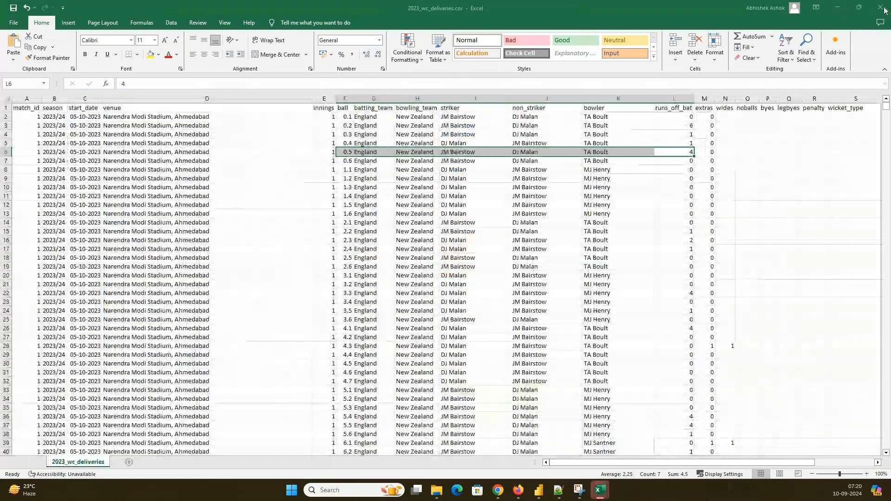
pyautogui.click(885, 11)
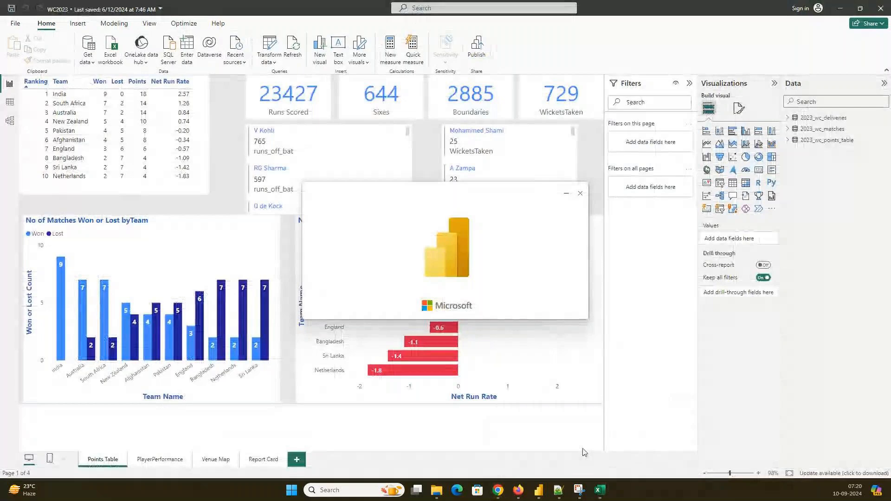
pyautogui.click(501, 436)
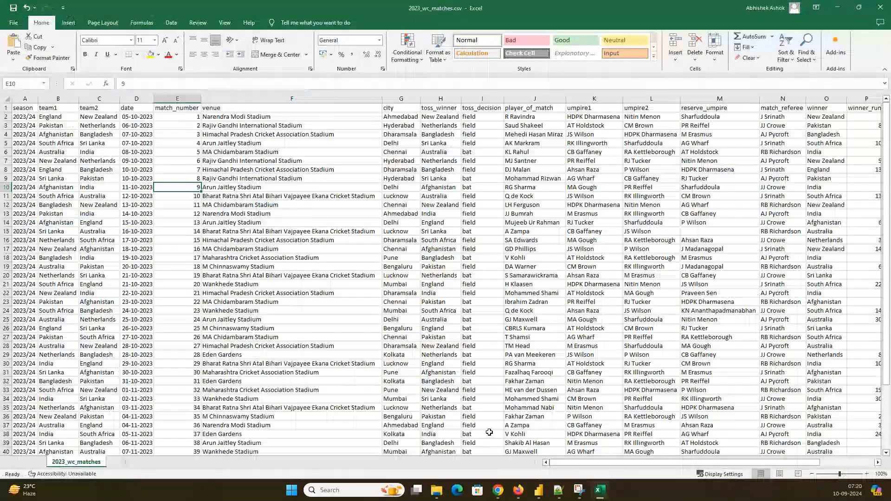
pyautogui.click(882, 7)
pyautogui.click(480, 311)
pyautogui.moveTo(599, 490)
pyautogui.click(568, 449)
pyautogui.click(886, 5)
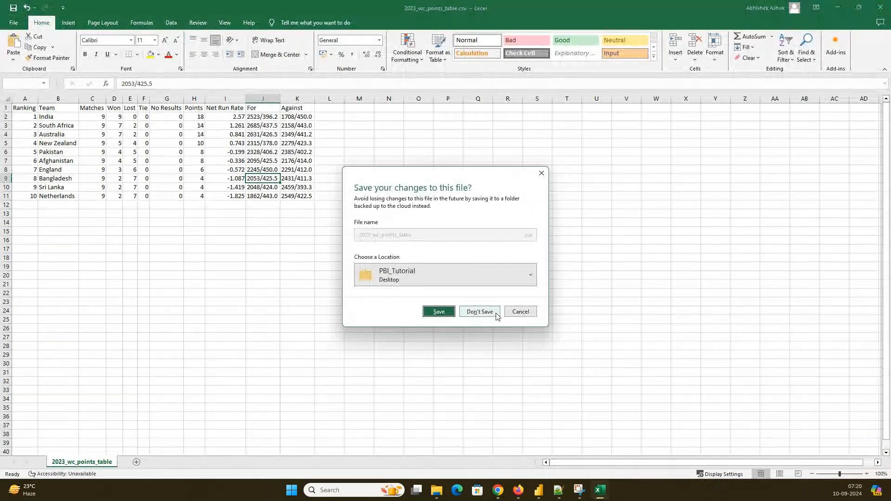
pyautogui.click(481, 313)
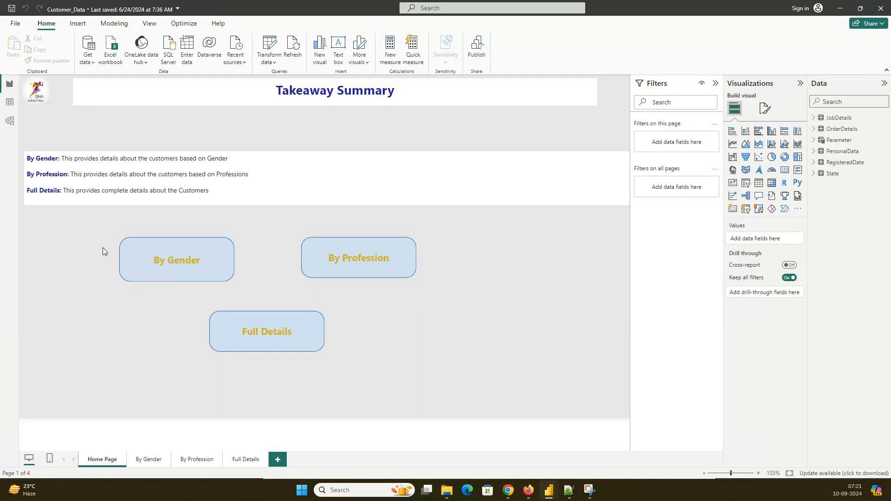
# - Open the By Gender page of the Customer_Data report and collapse the 2020 row in the year matrix
pyautogui.click(139, 460)
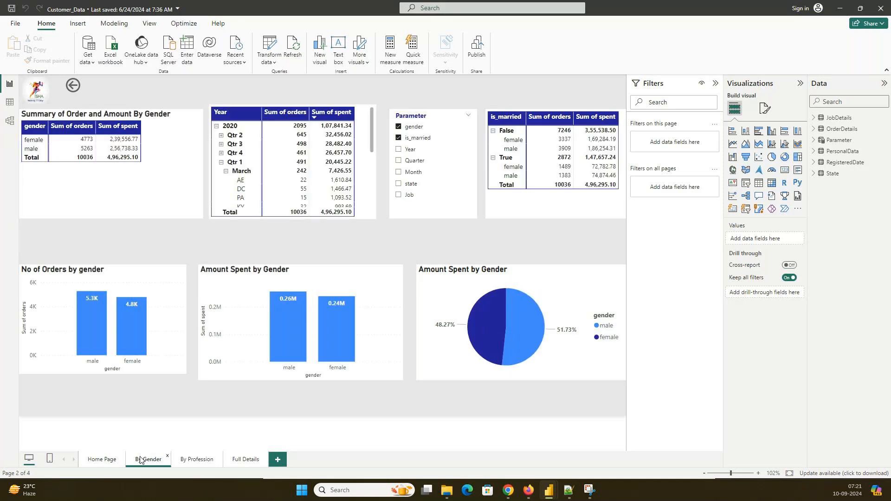
pyautogui.click(221, 162)
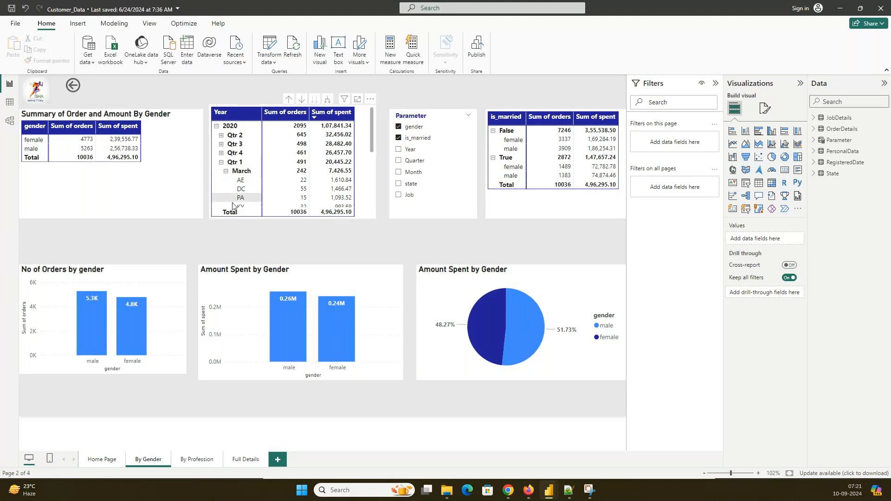
pyautogui.click(217, 127)
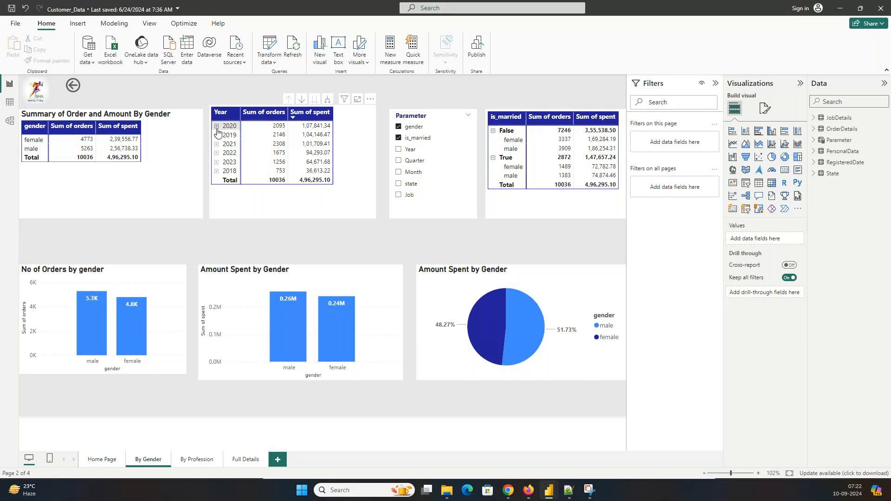
# - Reselect is_married after gender in the Parameter slicer and expand the female and male rows of the parameter-driven matrix
pyautogui.click(147, 192)
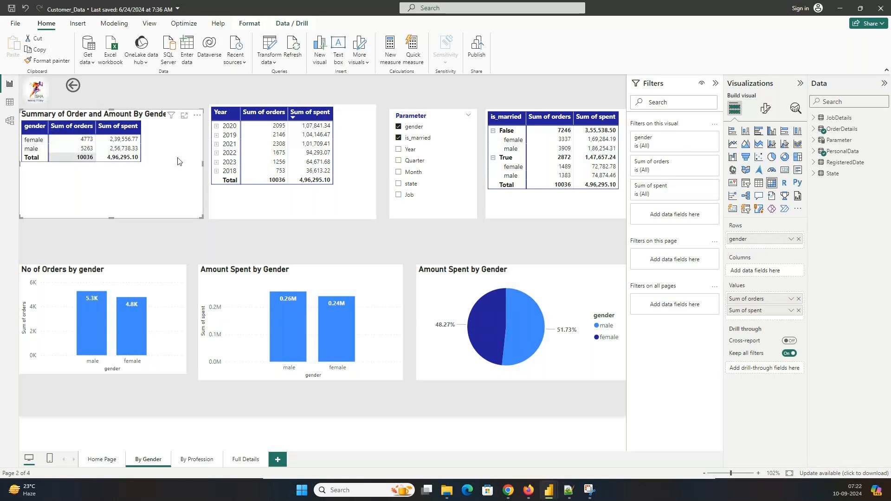
pyautogui.click(405, 140)
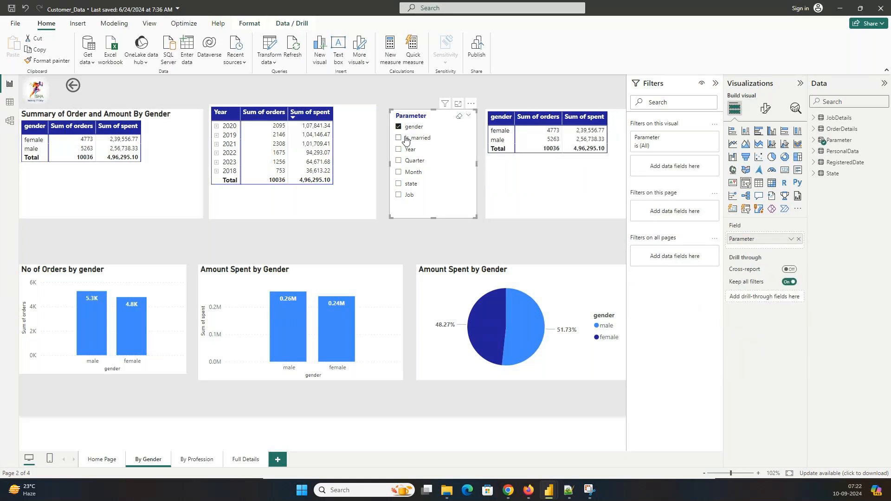
pyautogui.click(404, 141)
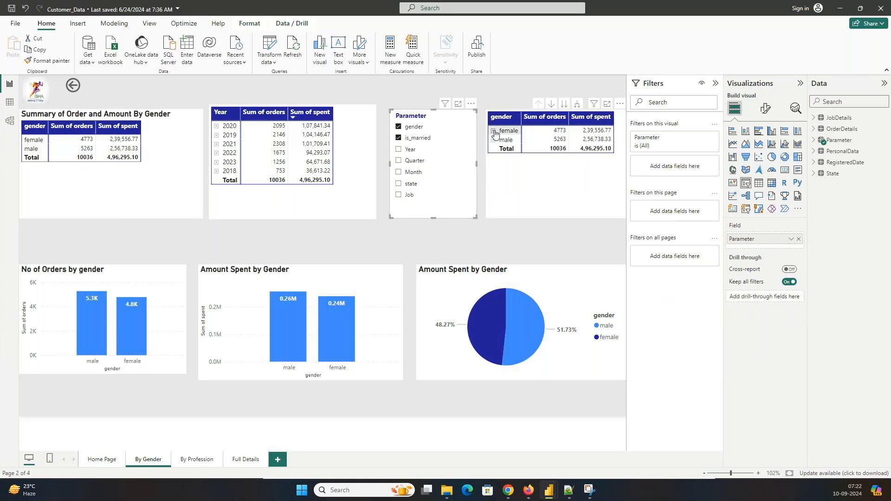
pyautogui.click(494, 132)
pyautogui.click(493, 158)
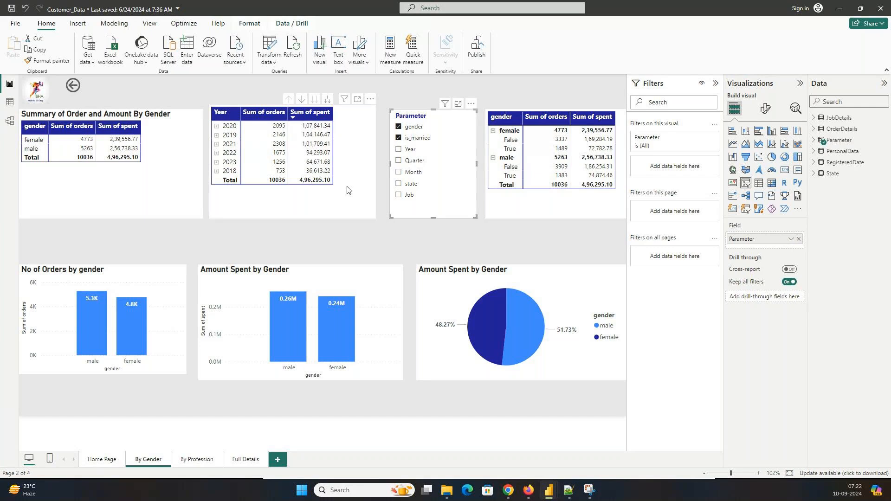
# - Add Year to the Parameter slicer selection and expand the False row under male in the parameter-driven matrix
pyautogui.click(236, 186)
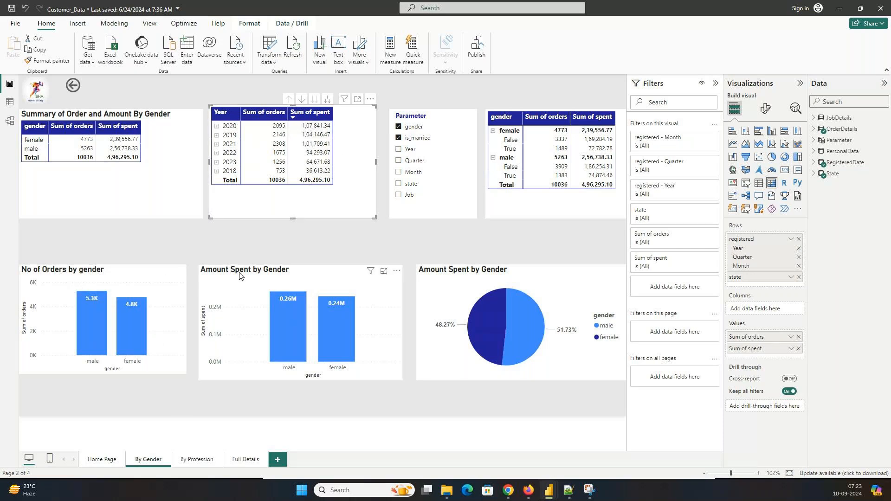
pyautogui.click(408, 154)
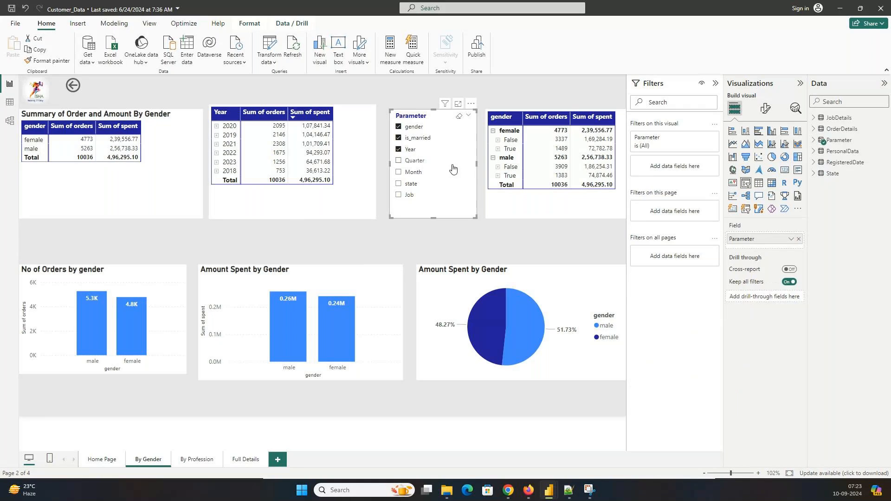
pyautogui.click(498, 167)
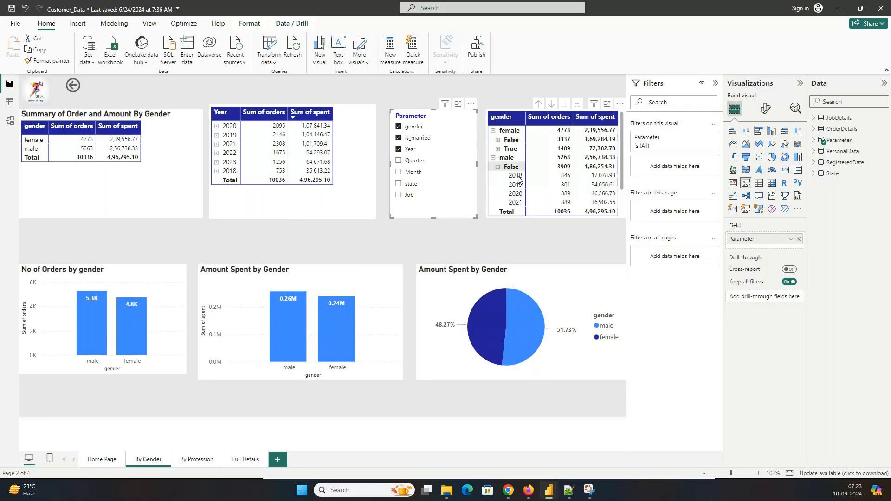
# - Restrict the Parameter slicer to Year and Quarter, and expand 2023 in the parameter-driven matrix to show its quarters
pyautogui.click(407, 128)
pyautogui.click(414, 138)
pyautogui.click(410, 150)
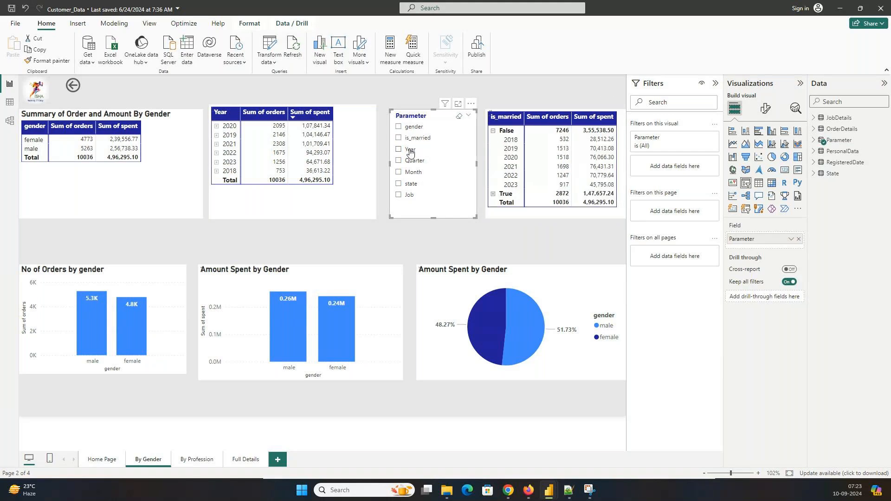
pyautogui.click(410, 152)
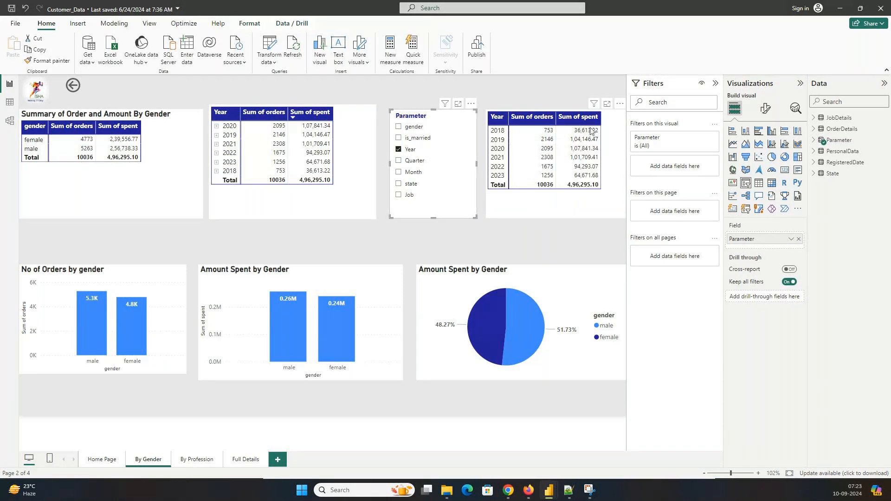
pyautogui.click(413, 163)
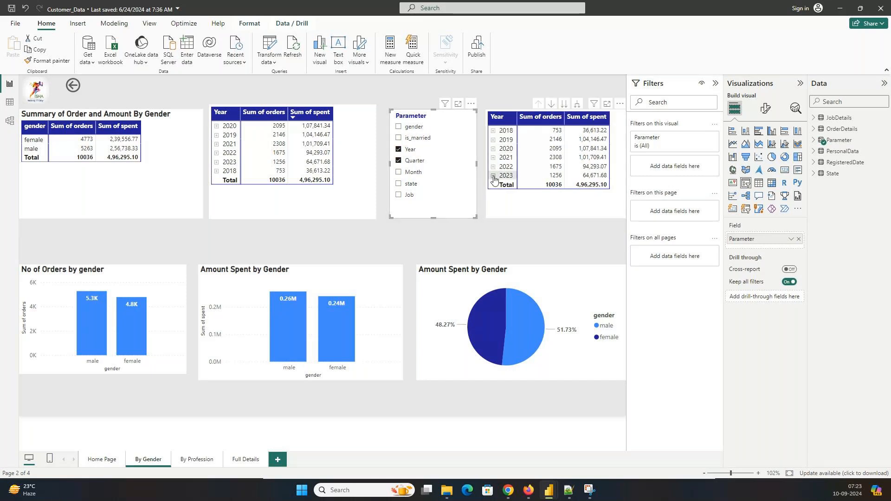
pyautogui.click(493, 176)
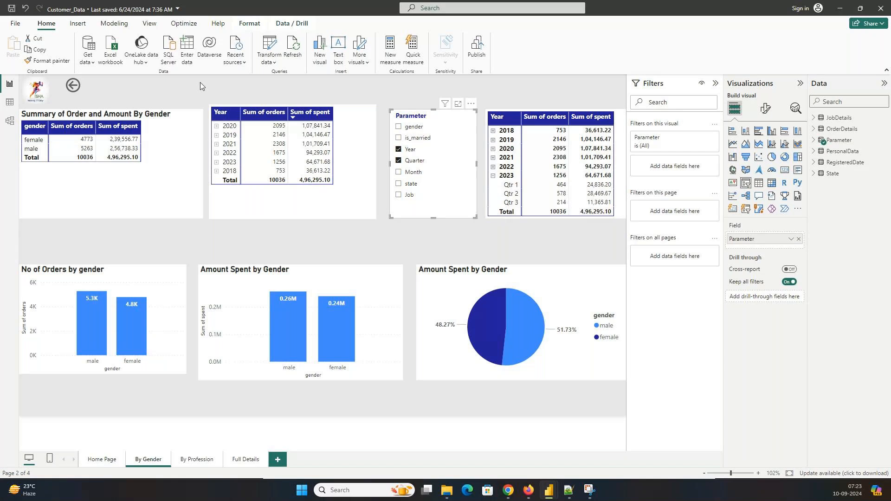
# - Check the data model, and collapse the Lawyer row in the job matrix on the By Profession page
pyautogui.click(9, 122)
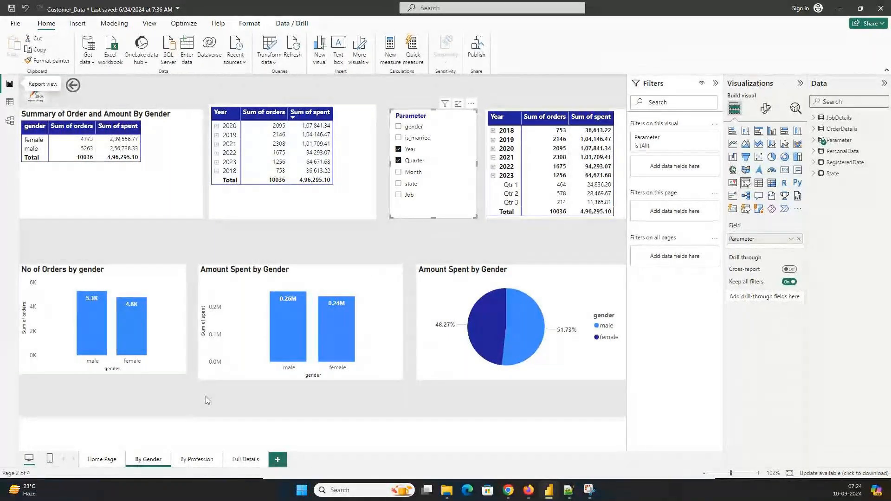
pyautogui.click(184, 461)
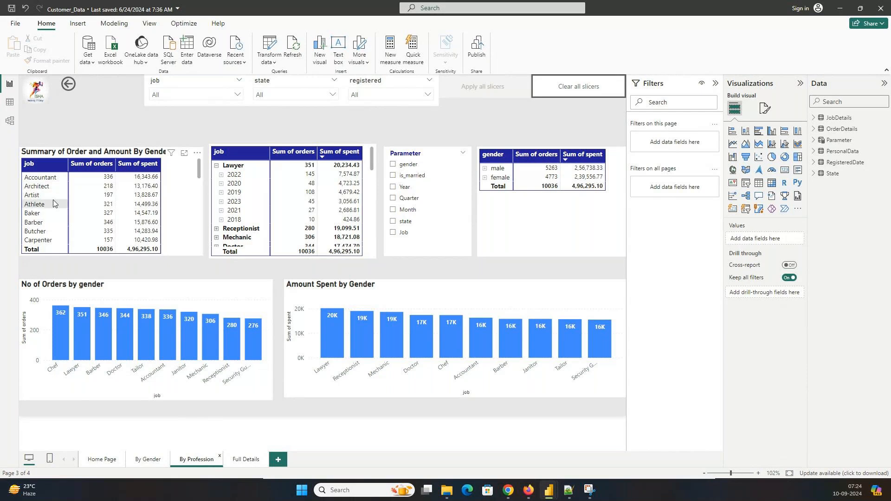
pyautogui.click(216, 166)
pyautogui.scroll(-5, 259, 217)
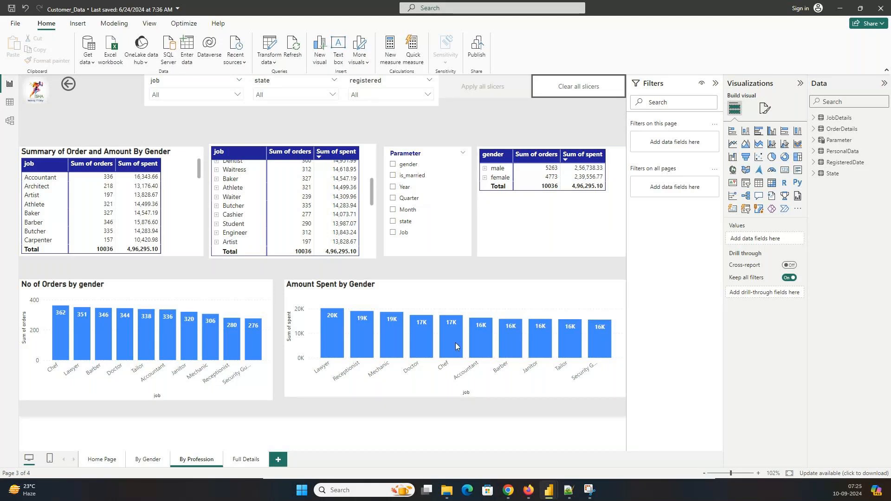
# - View the Full Details page, and check the drill-through options for the 2022 Sum of orders on the By Gender page
pyautogui.click(242, 461)
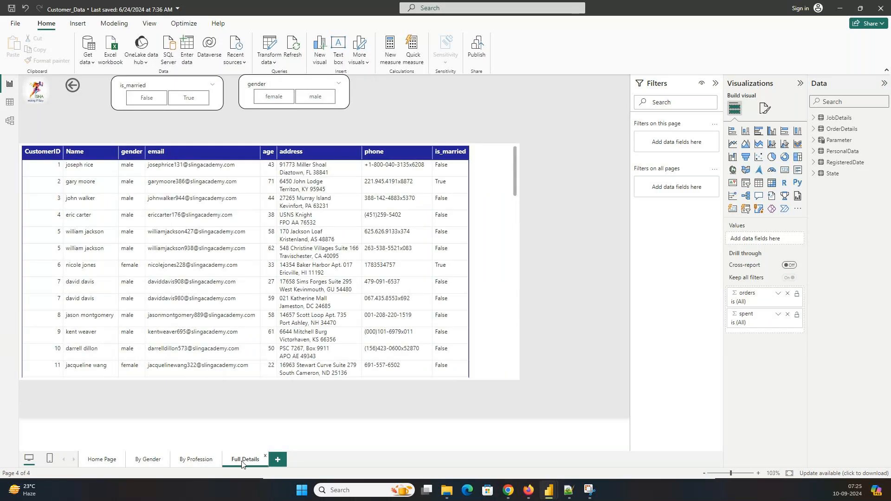
pyautogui.click(148, 460)
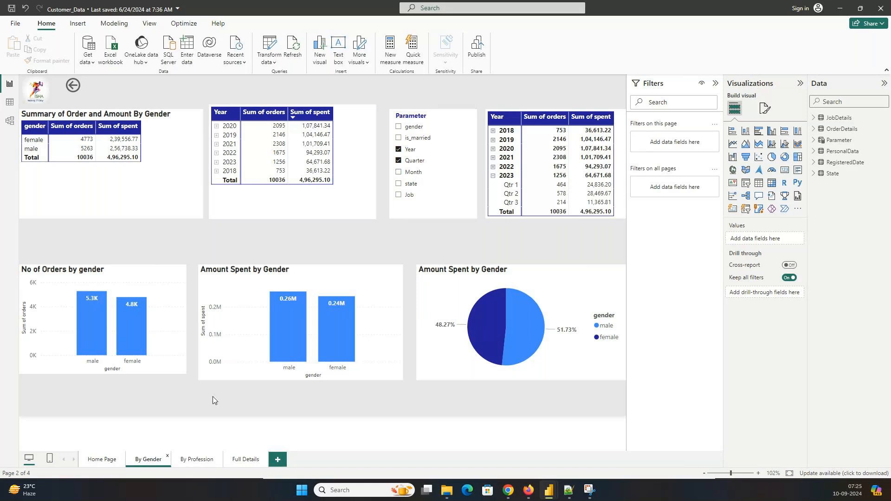
pyautogui.rightClick(275, 156)
pyautogui.moveTo(300, 213)
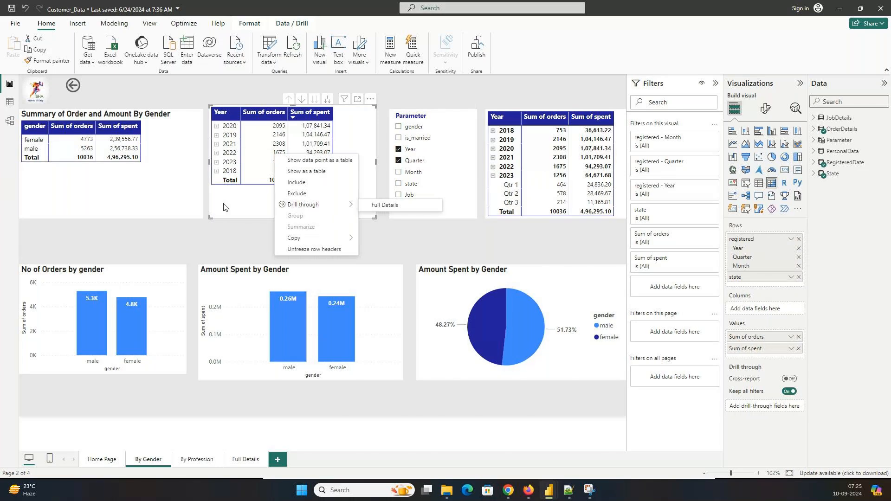
pyautogui.click(72, 140)
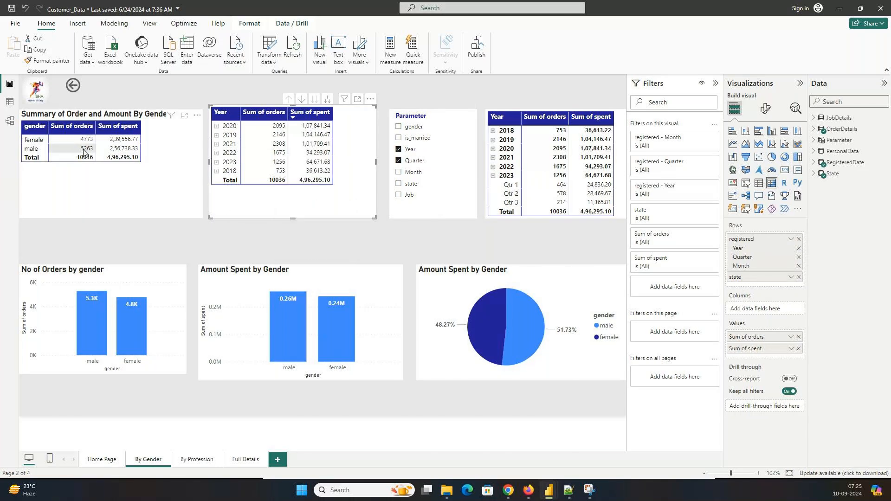
# - Drill through from the male Sum of orders to the Full Details page, and return to the By Gender page
pyautogui.rightClick(83, 150)
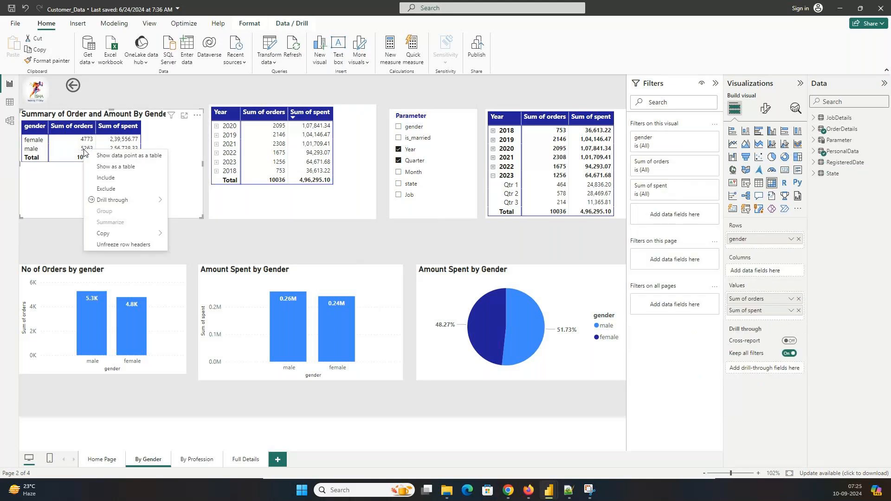
pyautogui.moveTo(113, 202)
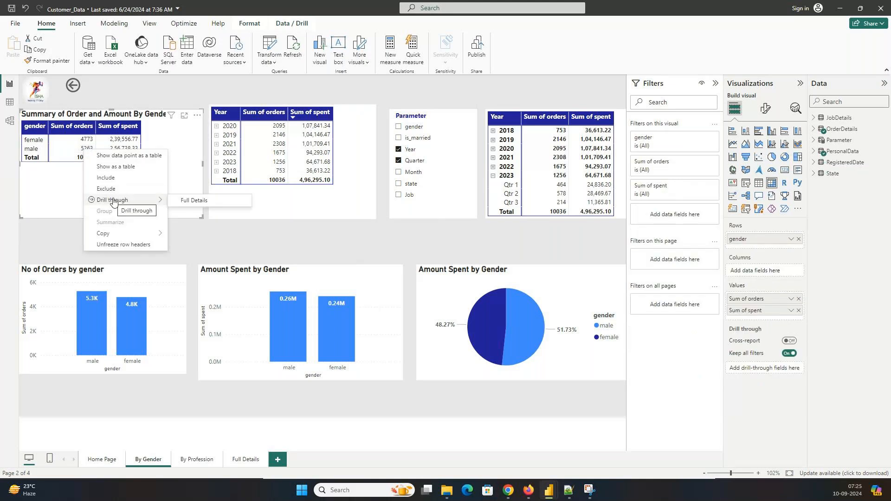
pyautogui.click(206, 202)
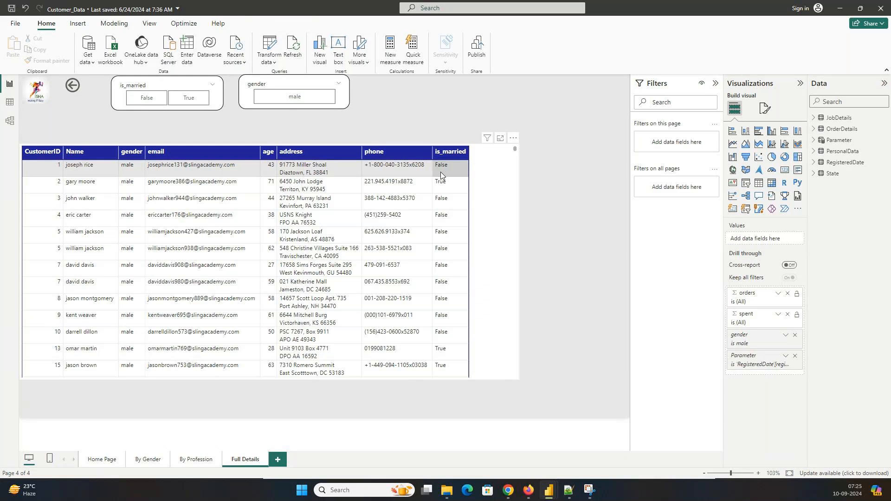
pyautogui.click(147, 459)
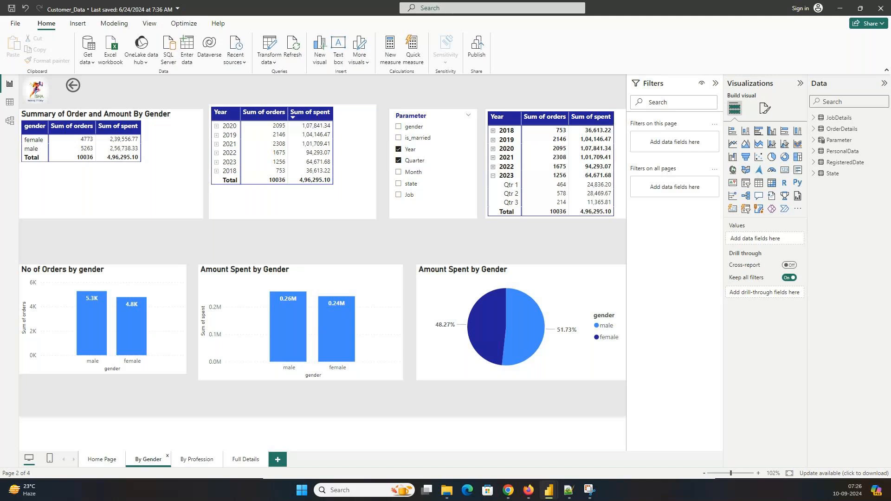
# - Close the Customer_Data report without saving its changes, and close the WC2023 report
pyautogui.hotkey('alt', 'Tab')
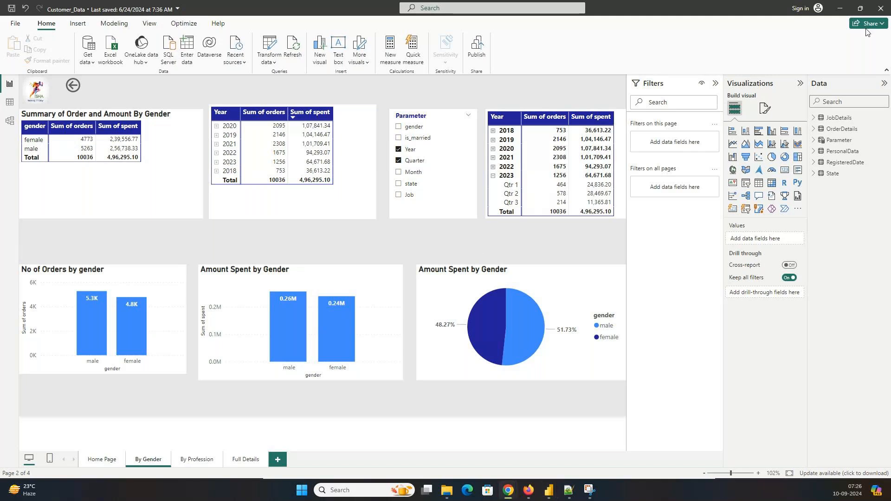
pyautogui.click(883, 4)
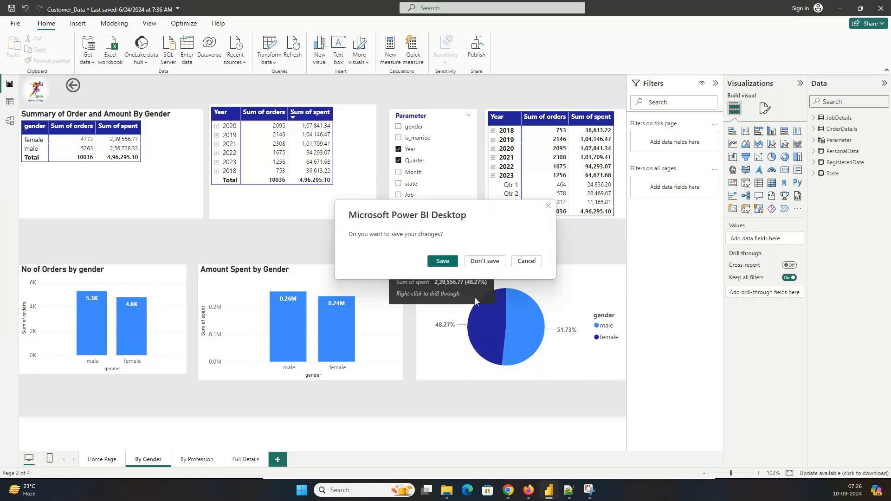
pyautogui.click(485, 261)
pyautogui.click(446, 490)
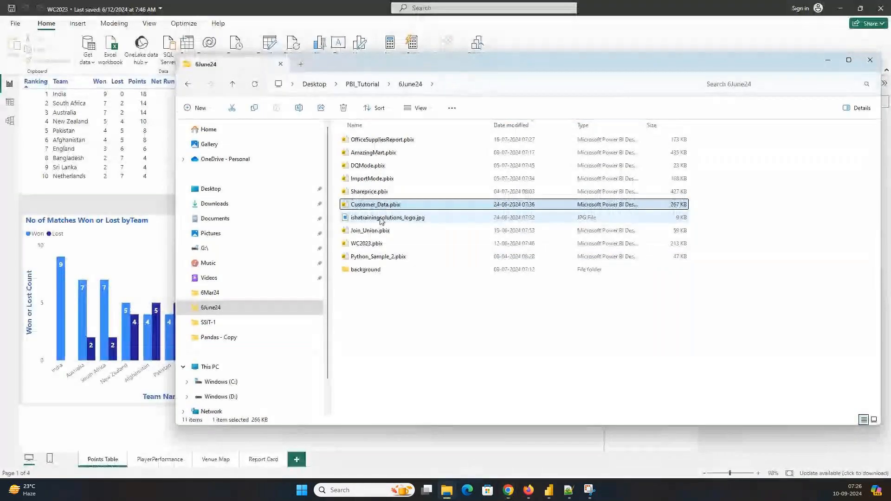
pyautogui.click(869, 60)
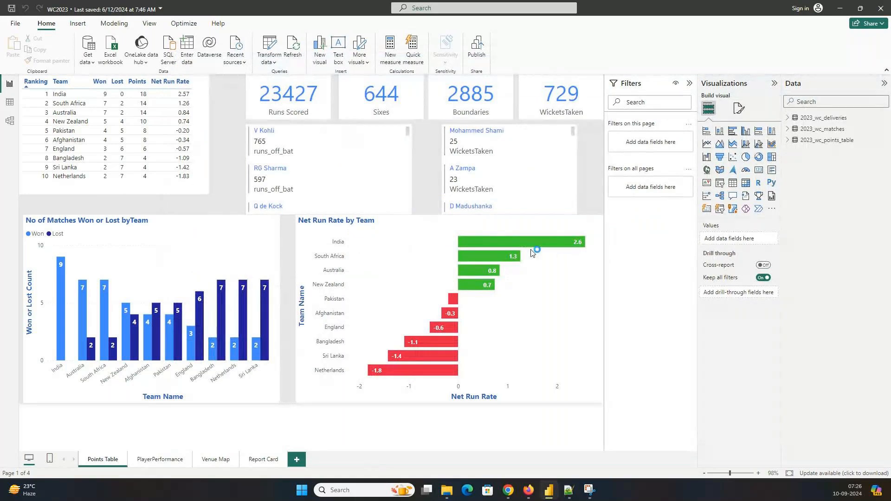
pyautogui.click(499, 259)
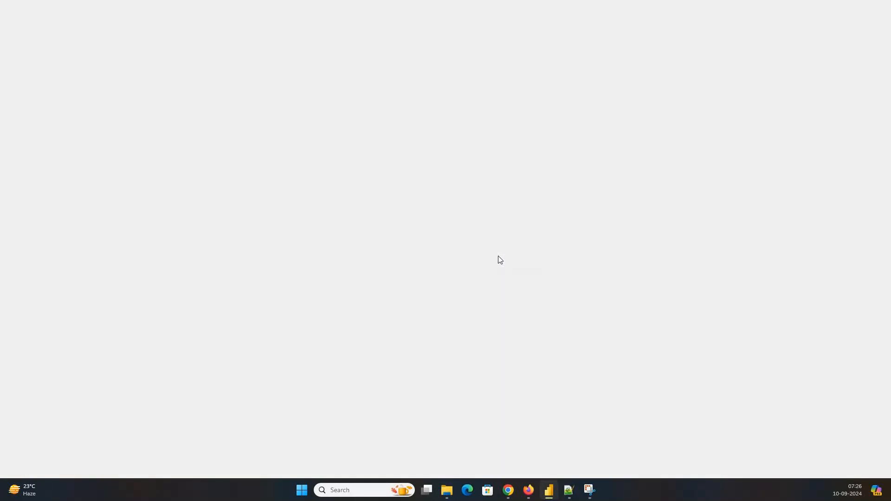
# - Open AmazingMart.pbix from the 6June24 folder and bring its Power BI Desktop window to the front
pyautogui.doubleClick(373, 152)
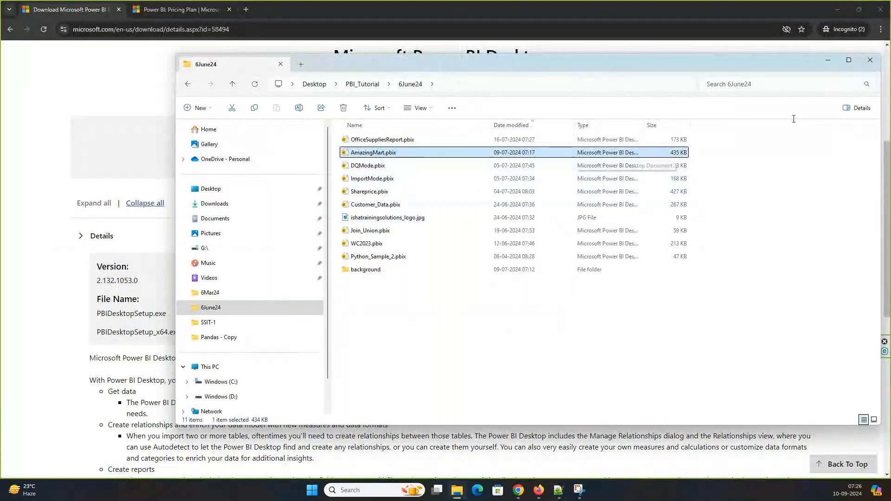
pyautogui.click(825, 62)
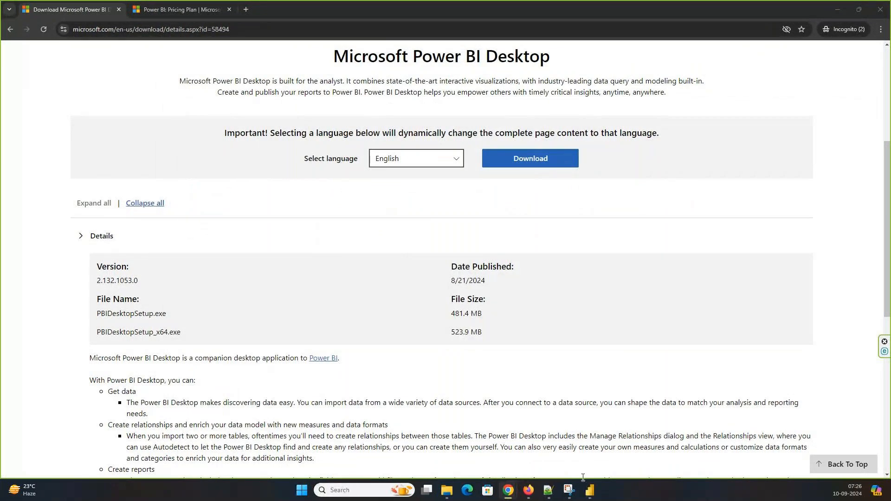
pyautogui.moveTo(594, 497)
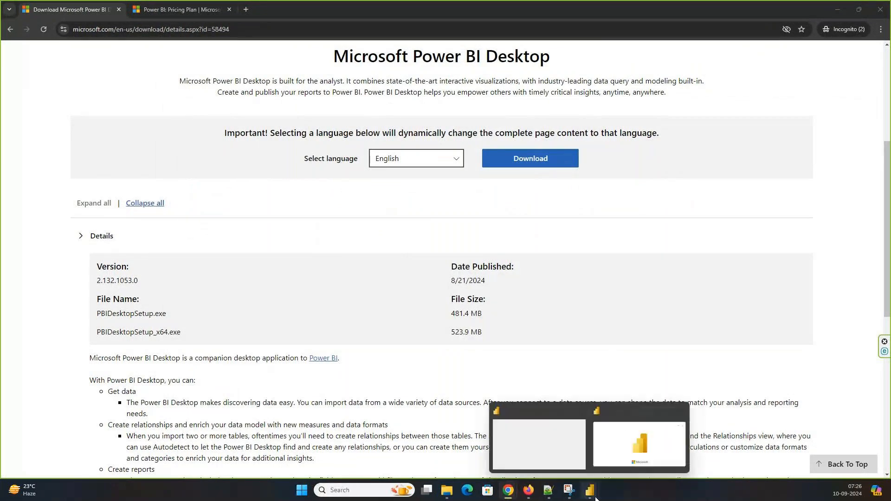
pyautogui.click(635, 446)
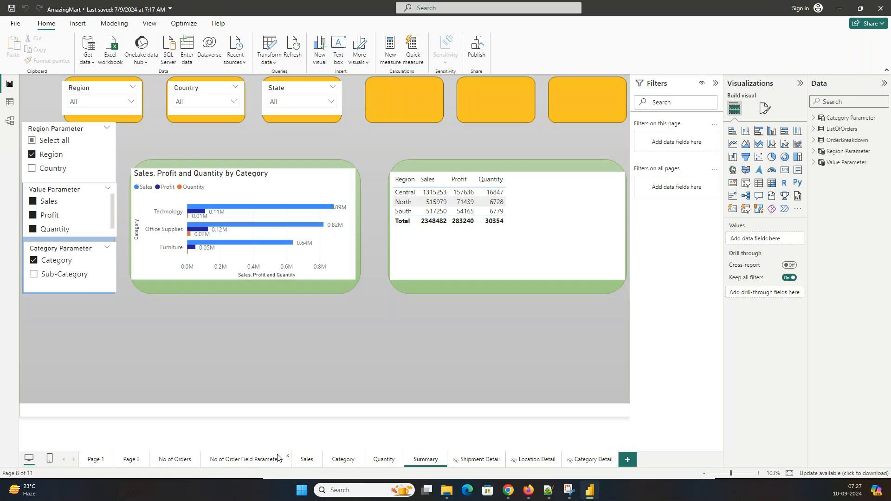
# - View the No of Orders page and cross-filter its visuals by the North region
pyautogui.click(175, 459)
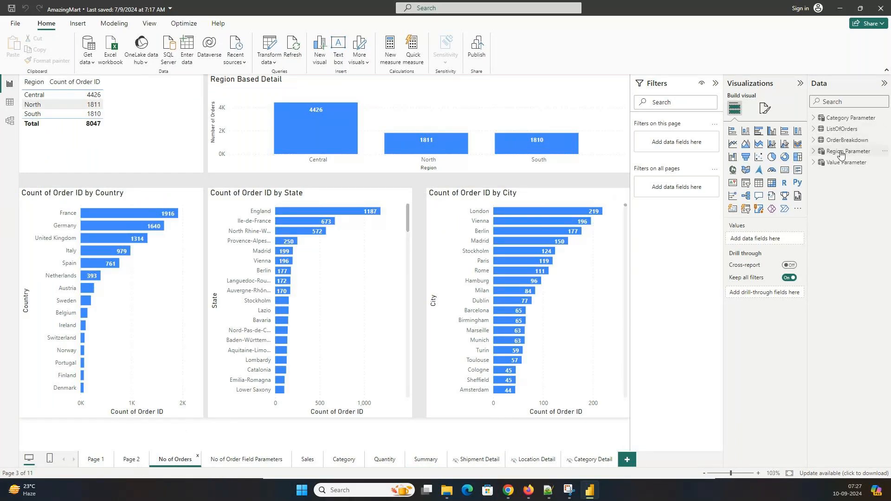
pyautogui.moveTo(842, 154)
pyautogui.click(186, 147)
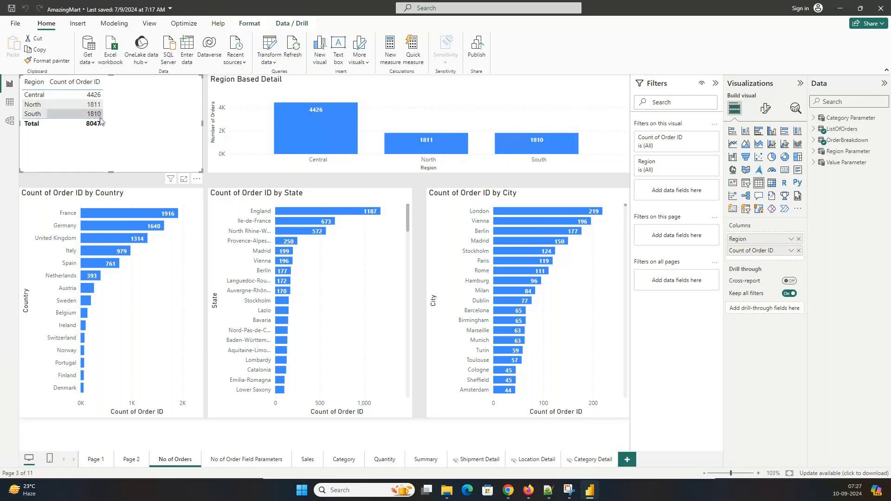
pyautogui.moveTo(318, 120)
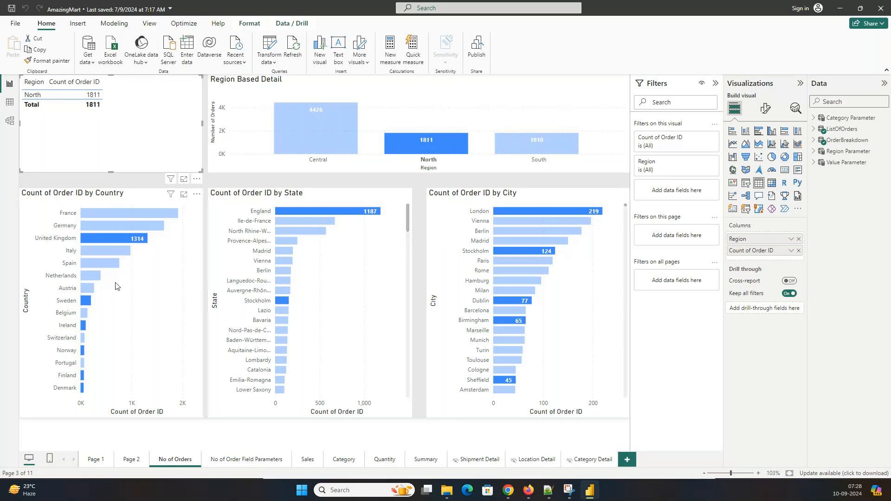
# - On the No of Order Field Parameters page, take the Count of Order ID chart to country level and enable drill-down mode
pyautogui.click(249, 466)
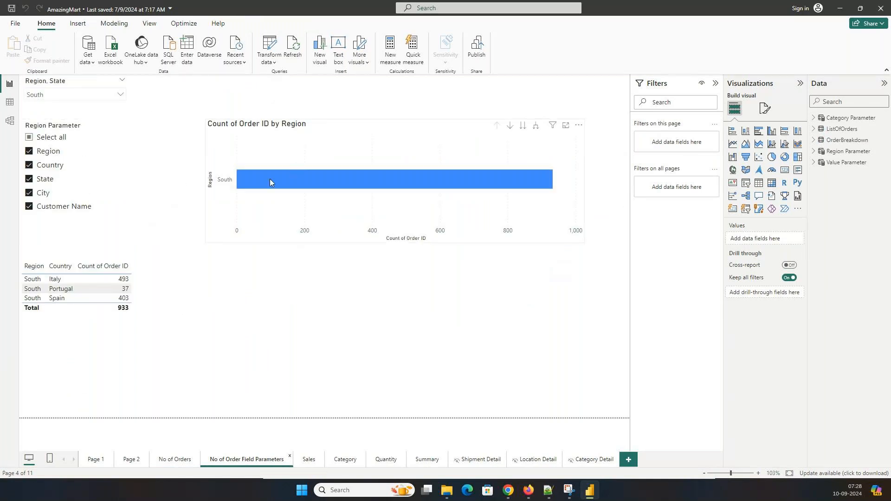
pyautogui.click(523, 128)
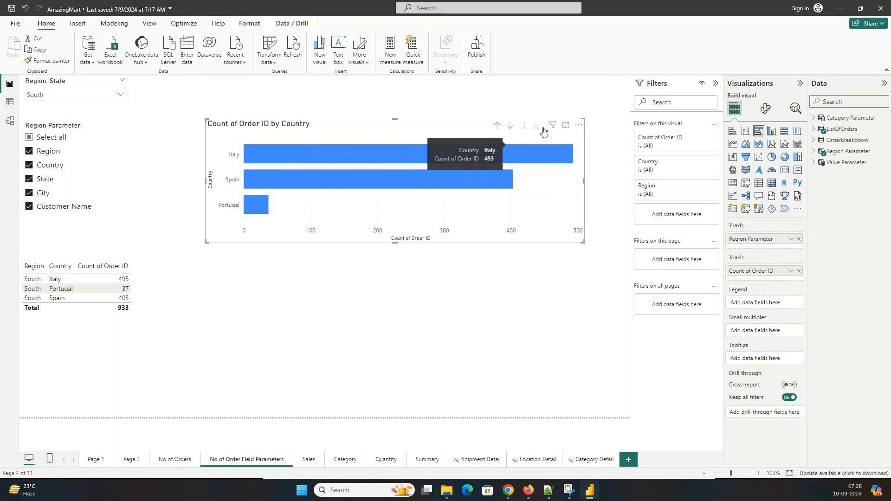
pyautogui.click(511, 128)
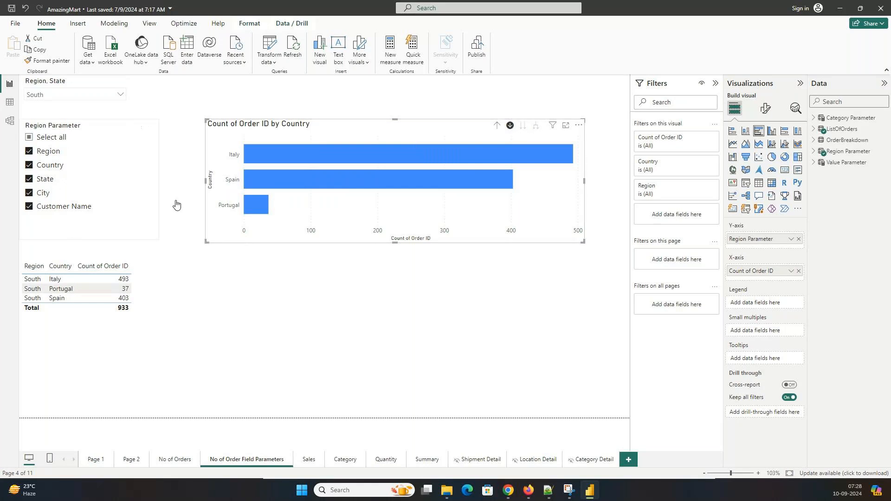
# - View the Sales, Category and Quantity pages in turn, ending on the Summary page
pyautogui.click(308, 459)
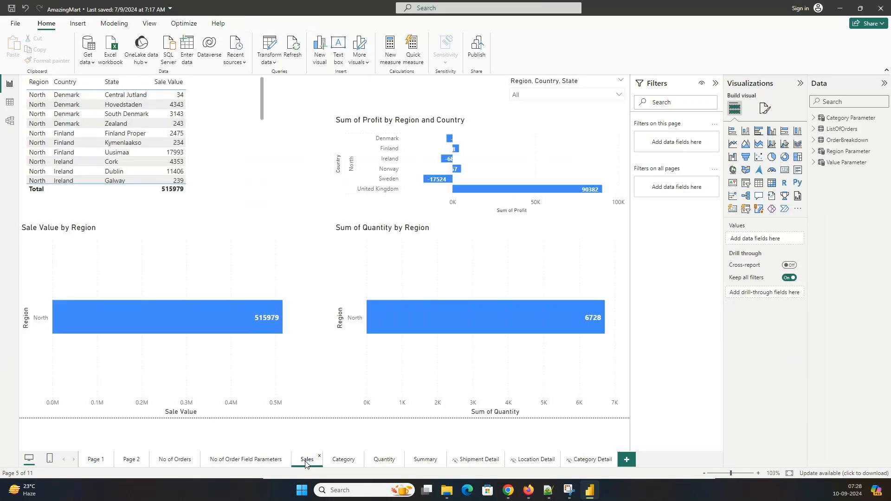
pyautogui.click(356, 463)
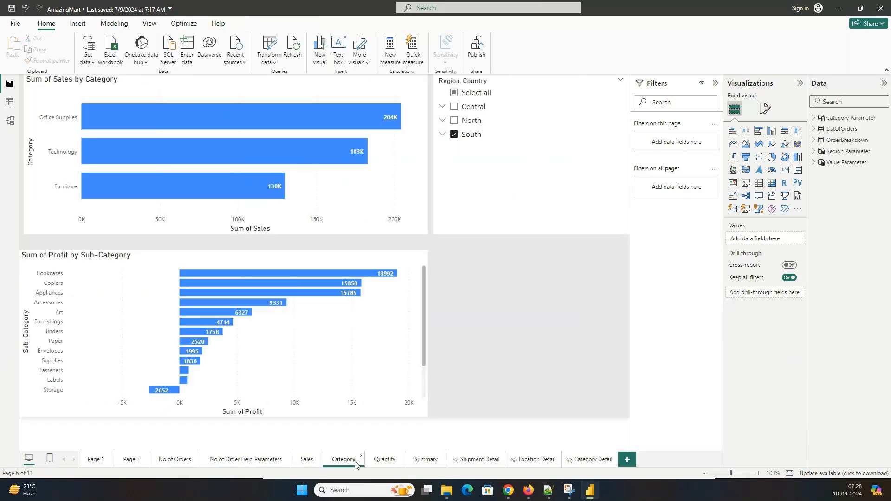
pyautogui.click(389, 463)
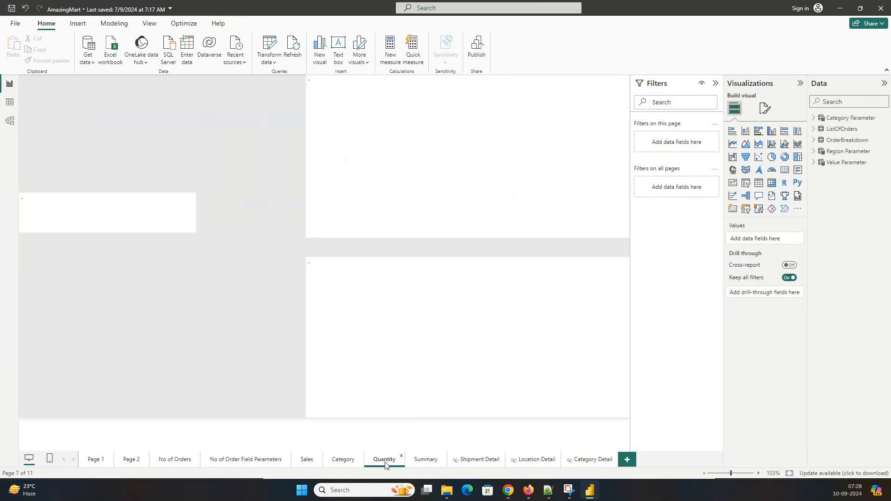
pyautogui.click(424, 461)
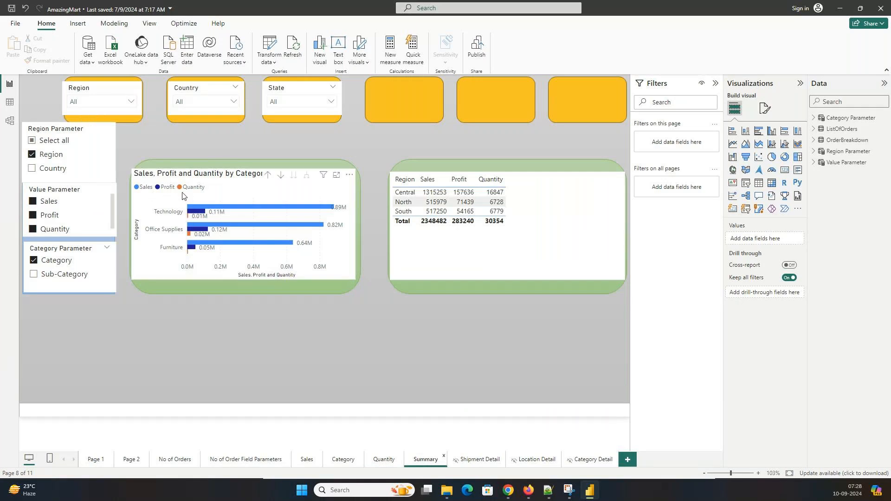
# - Switch the Value Parameter slicer to Sales, Profit and Quantity in turn, and clear its selection
pyautogui.click(48, 227)
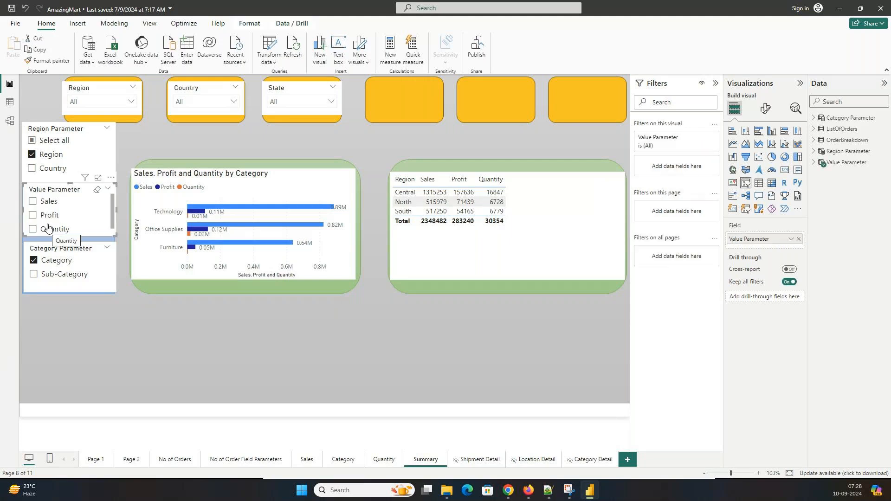
pyautogui.click(52, 205)
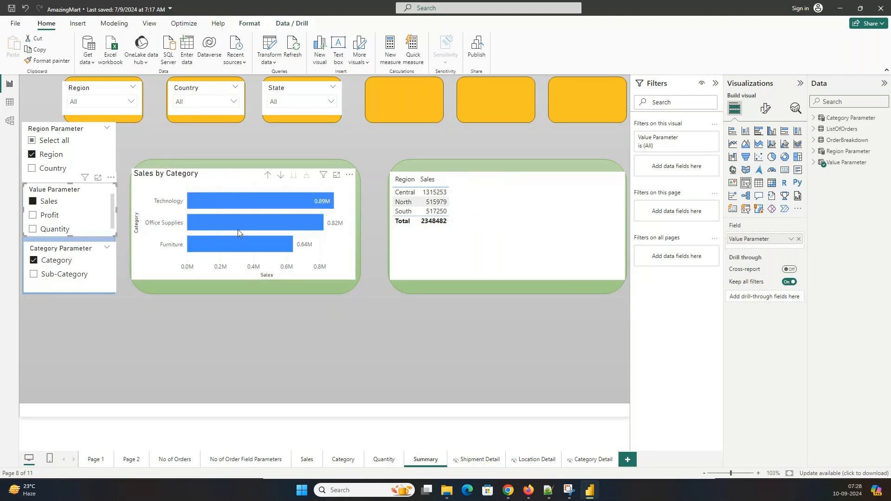
pyautogui.click(63, 215)
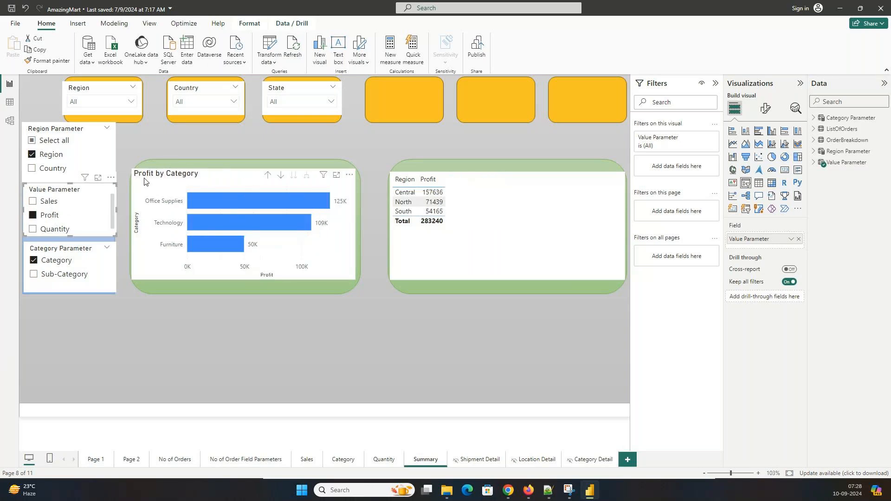
pyautogui.click(49, 230)
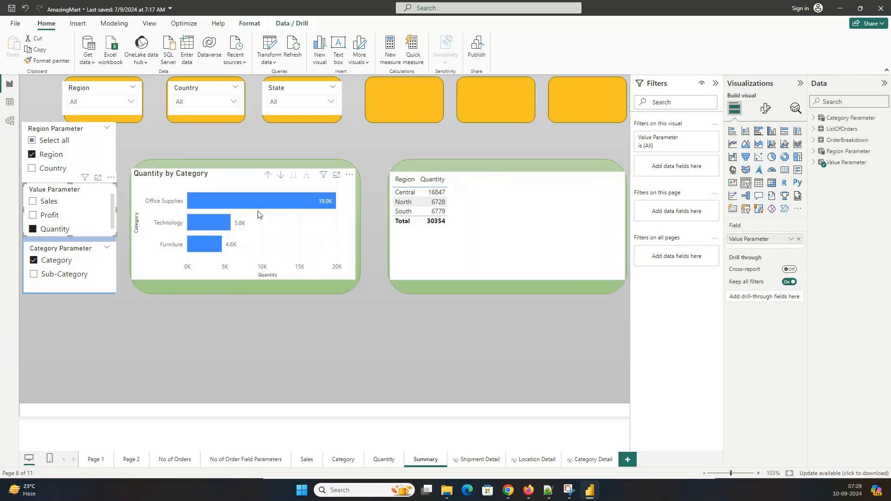
pyautogui.click(41, 229)
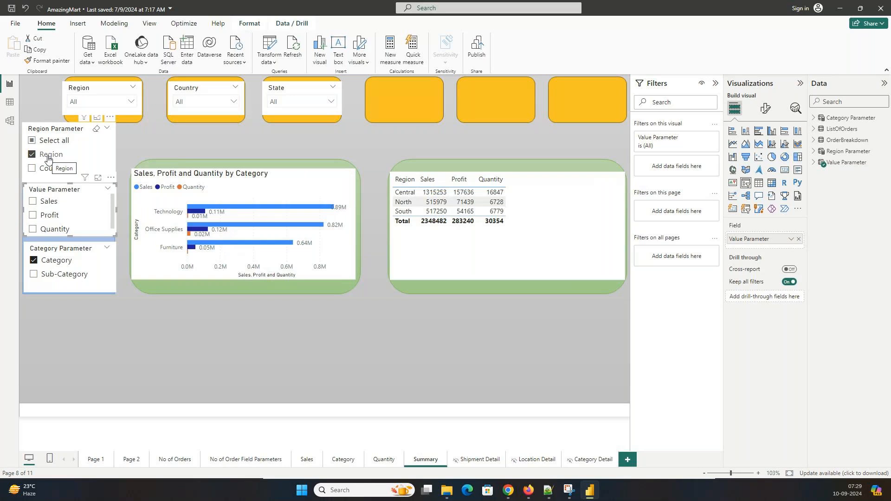
# - Set the Region Parameter slicer to Country, and switch the Category Parameter slicer to Sub-Category and back to Category
pyautogui.click(48, 169)
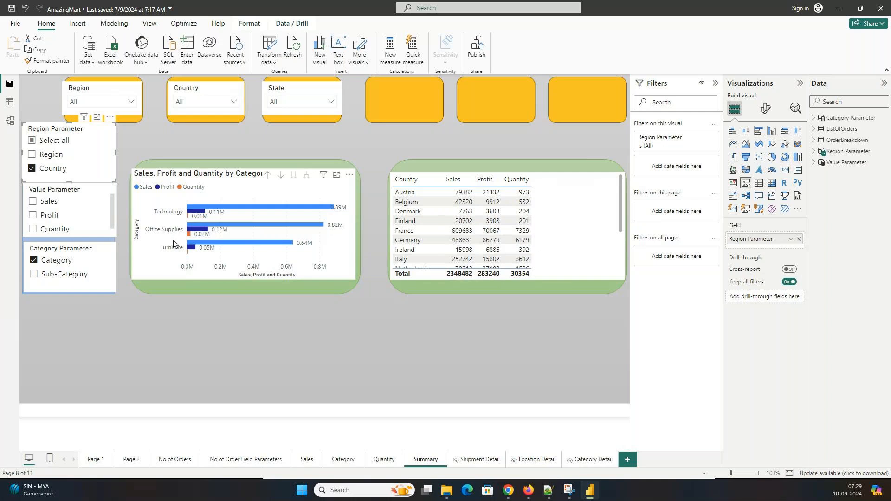
pyautogui.click(62, 278)
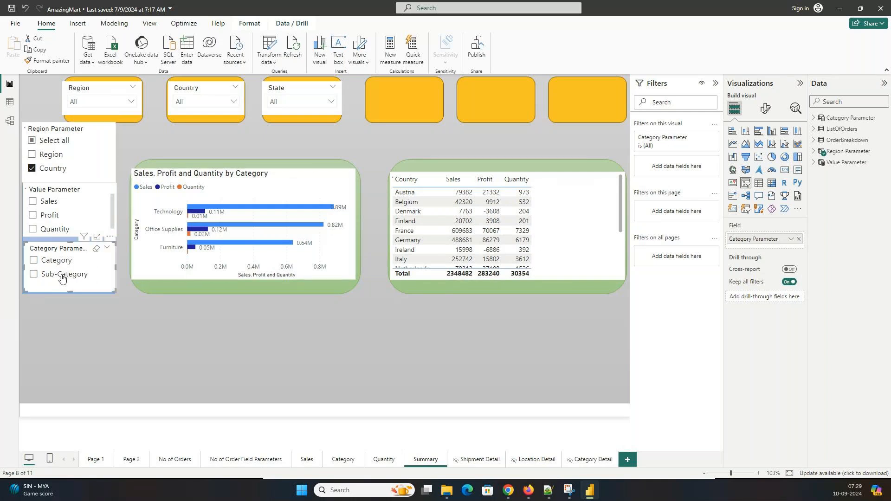
pyautogui.click(62, 277)
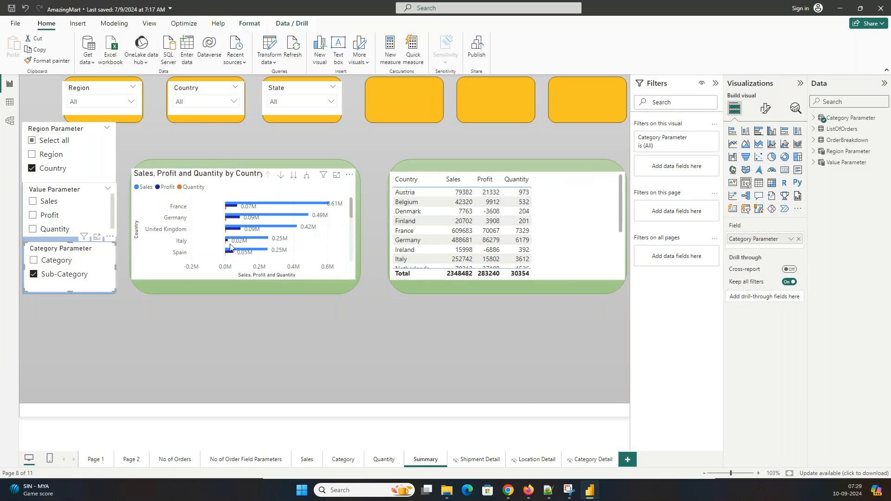
pyautogui.scroll(-5, 227, 245)
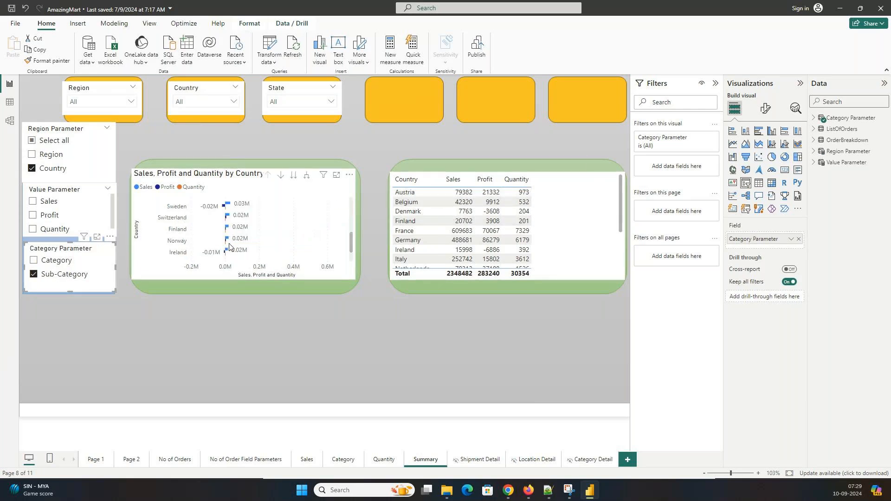
pyautogui.scroll(5, 229, 246)
pyautogui.click(42, 261)
# - Check the Shipment Detail page, and set the Region Parameter slicer on the Summary page to Region
pyautogui.click(478, 460)
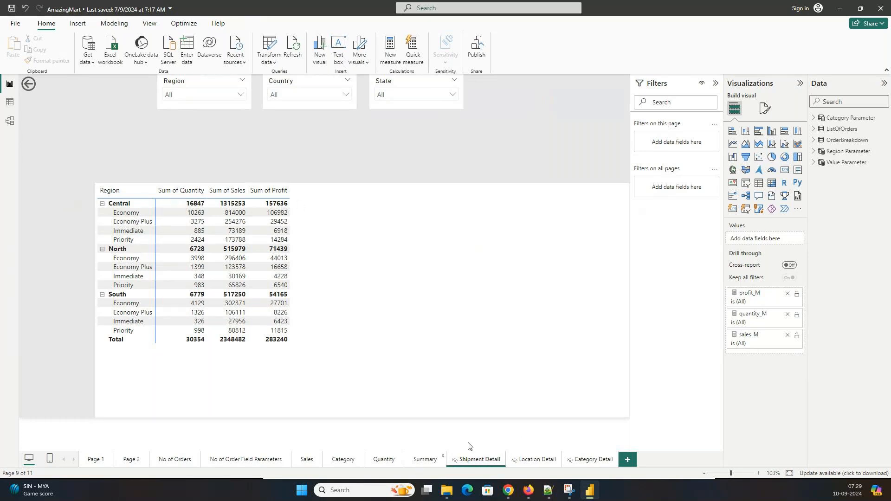
pyautogui.click(418, 459)
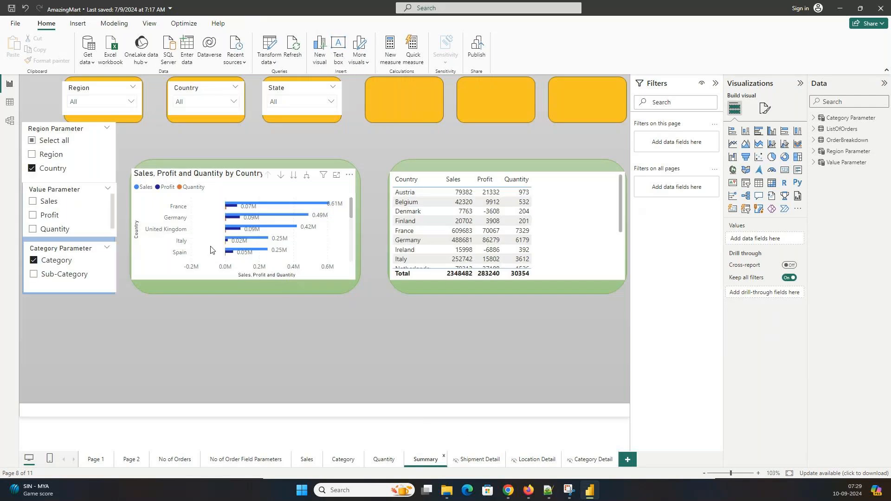
pyautogui.click(50, 154)
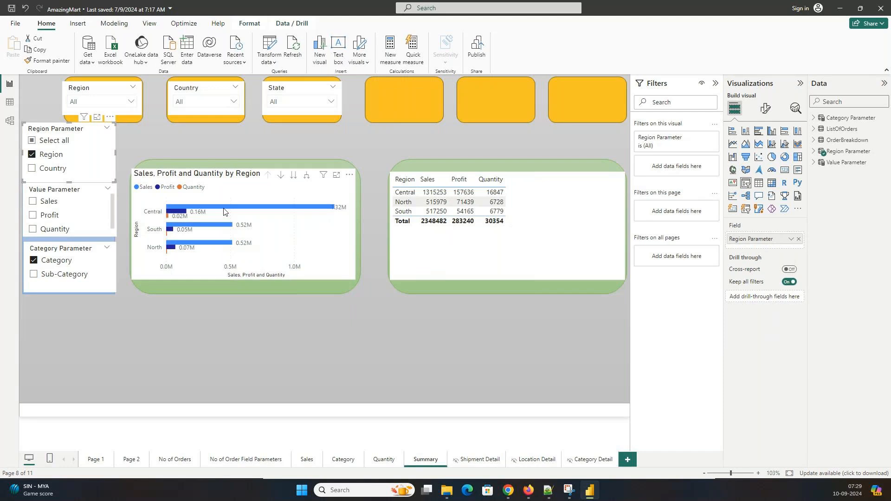
# - Drill through from the Central region's Sales bar to the Shipment Detail page, and return to the Summary page
pyautogui.rightClick(225, 210)
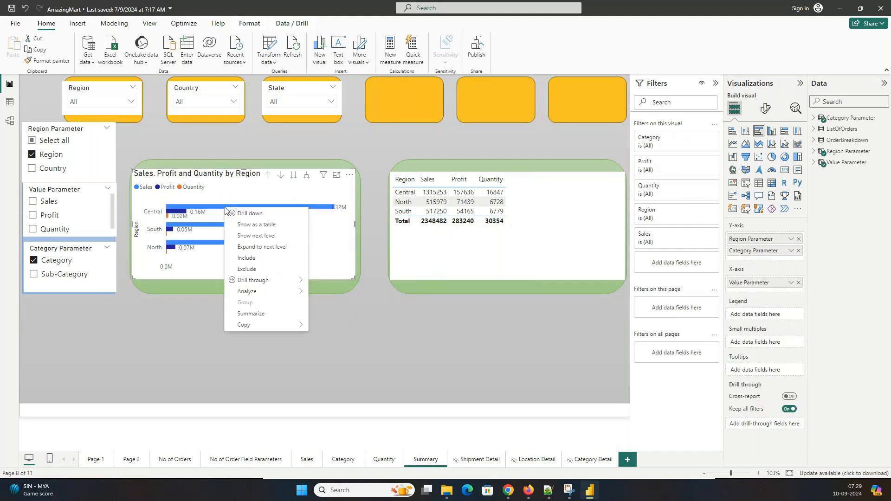
pyautogui.moveTo(270, 280)
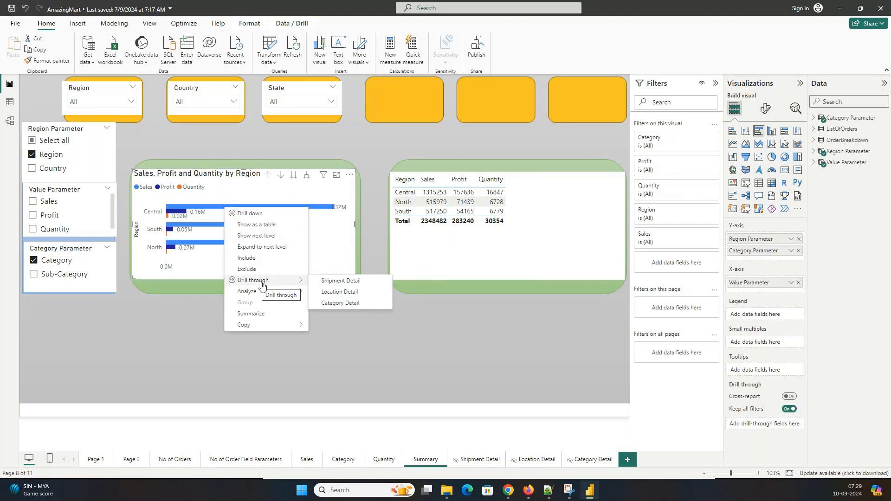
pyautogui.click(349, 282)
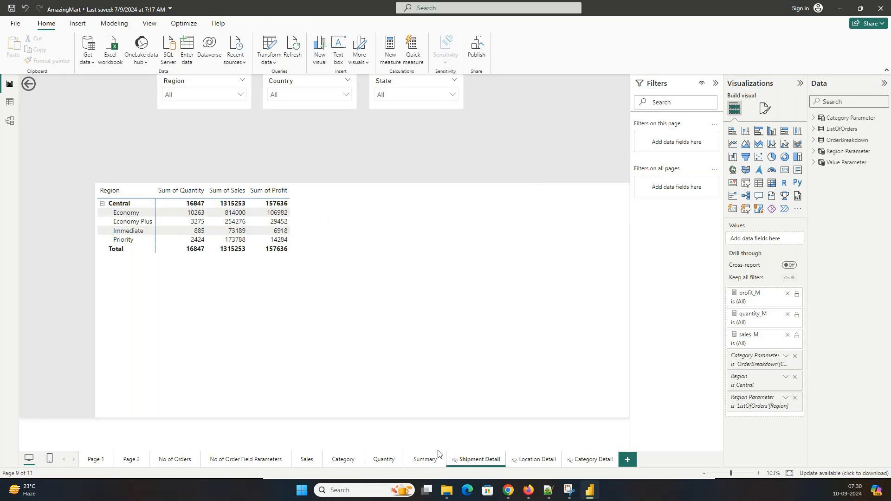
pyautogui.click(423, 452)
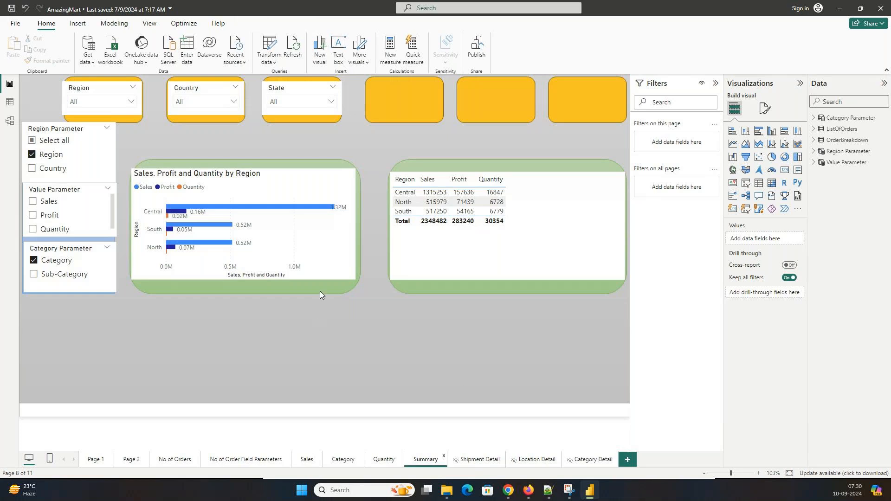
# - Drill through from the South region's Sales bar to the Location Detail page, and return to the Summary page
pyautogui.rightClick(292, 209)
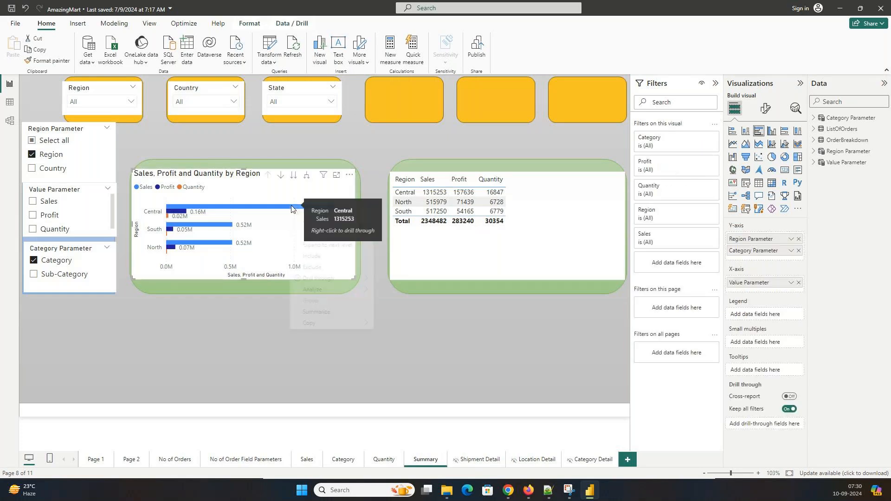
pyautogui.click(200, 274)
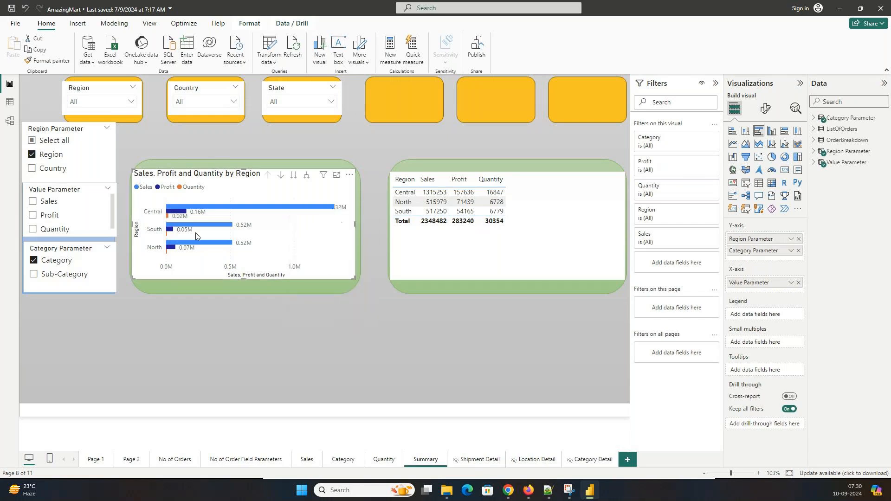
pyautogui.rightClick(199, 227)
pyautogui.moveTo(218, 302)
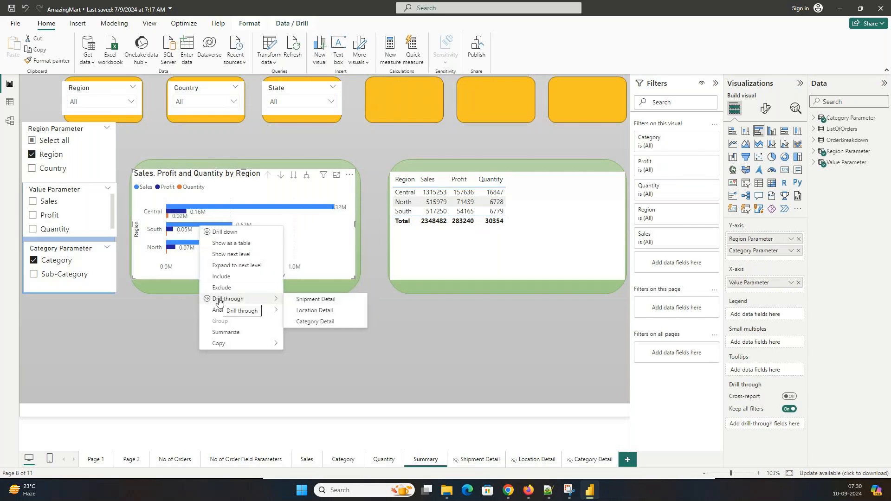
pyautogui.click(311, 311)
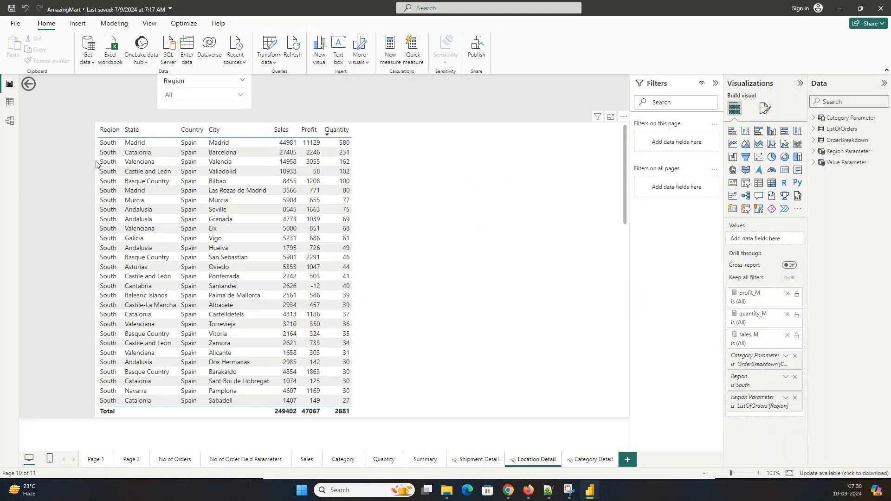
pyautogui.click(109, 156)
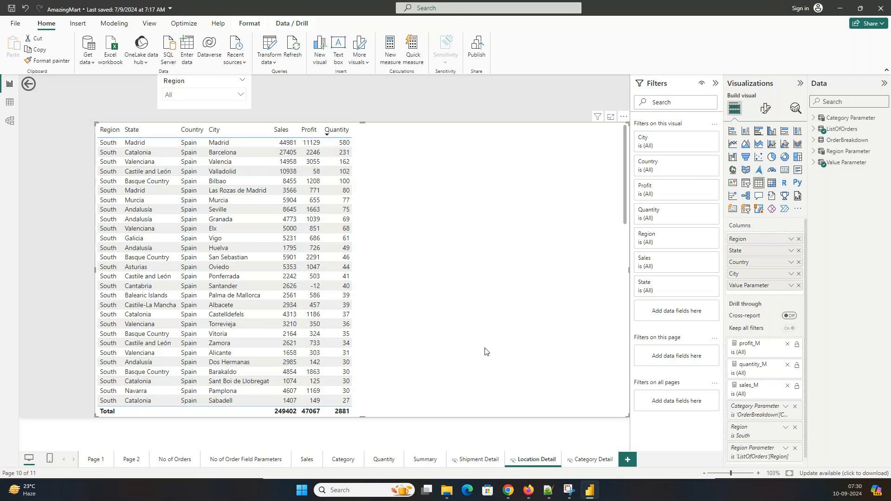
pyautogui.click(426, 460)
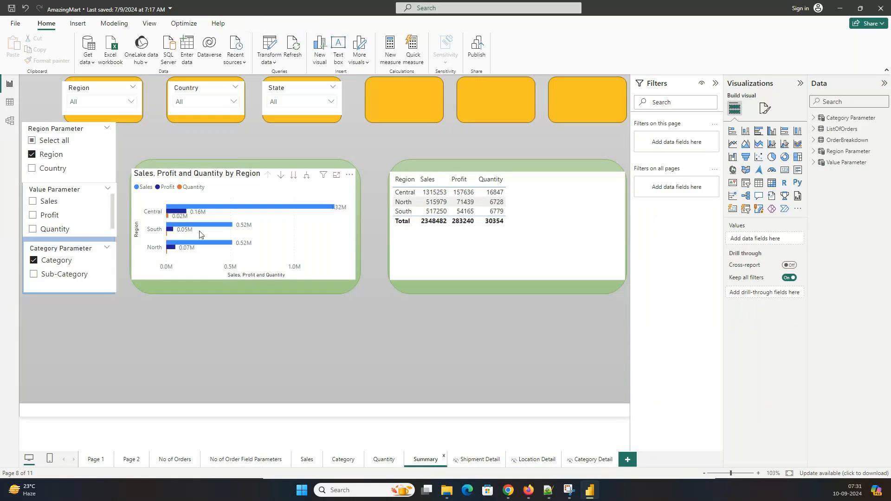
# - Drill through from the North region's Sales bar to the Category Detail page, and go back to the Summary page
pyautogui.click(199, 245)
pyautogui.rightClick(199, 245)
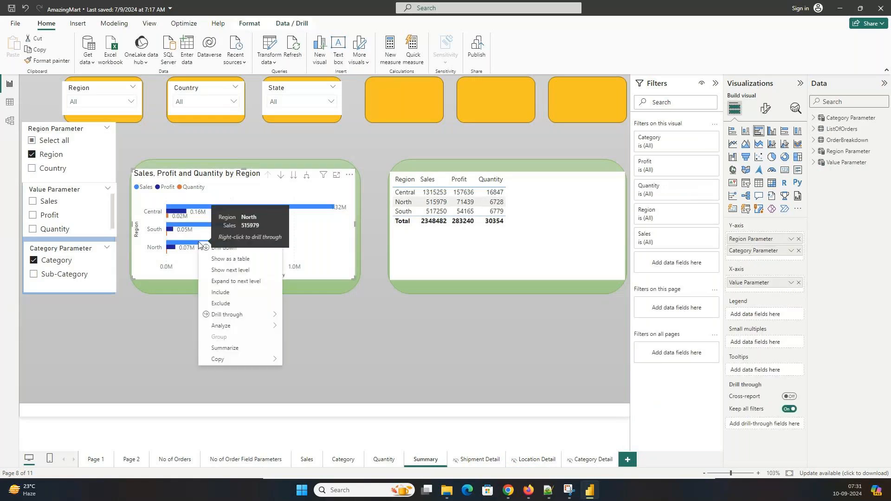
pyautogui.moveTo(234, 314)
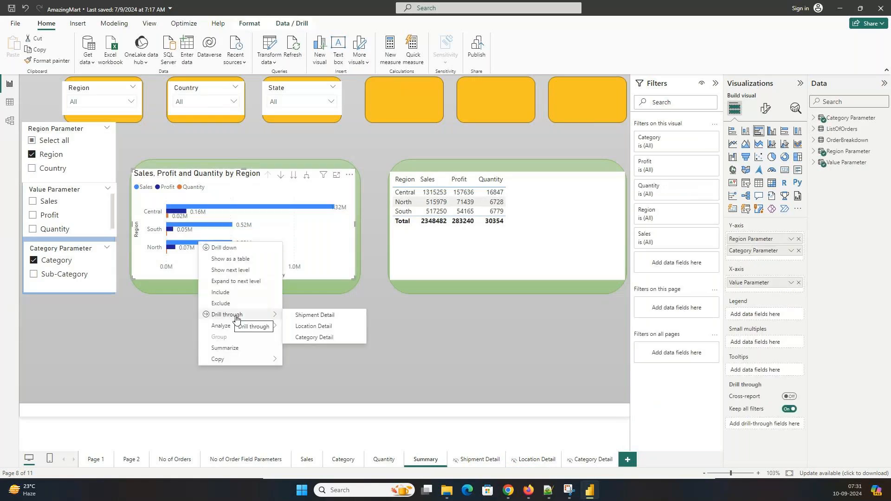
pyautogui.click(304, 338)
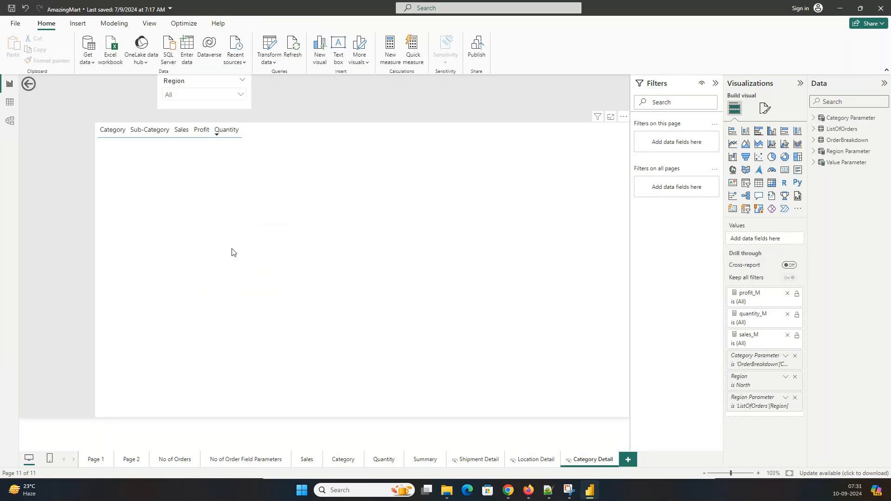
pyautogui.click(28, 88)
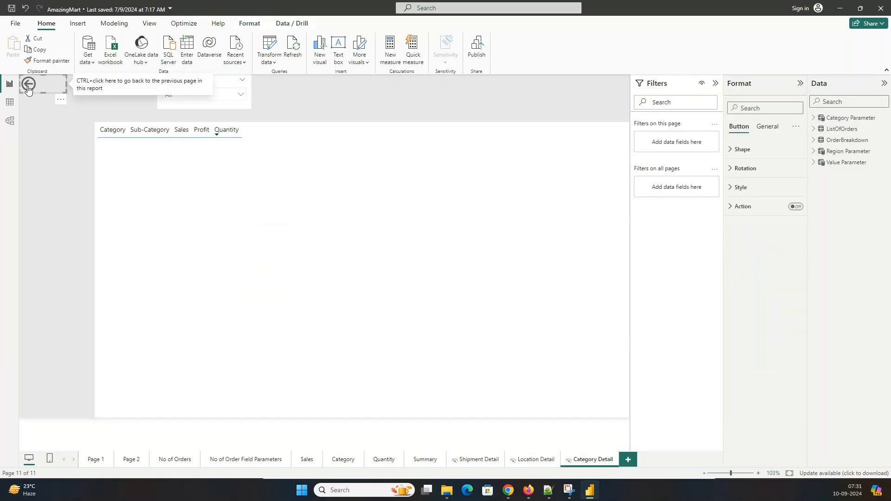
pyautogui.keyDown('ctrl'); pyautogui.click(28, 90); pyautogui.keyUp('ctrl')
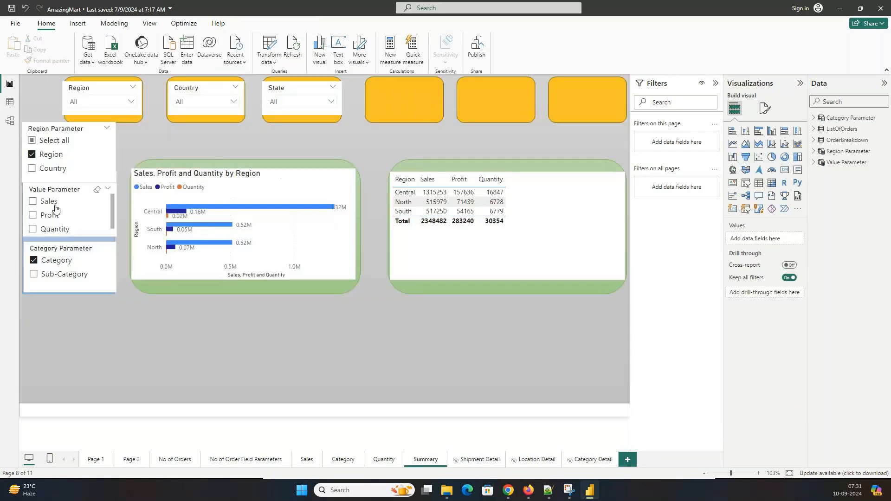
# - Set the Value Parameter slicer to Sales and drill through from the South region's bar to the Category Detail page
pyautogui.click(51, 204)
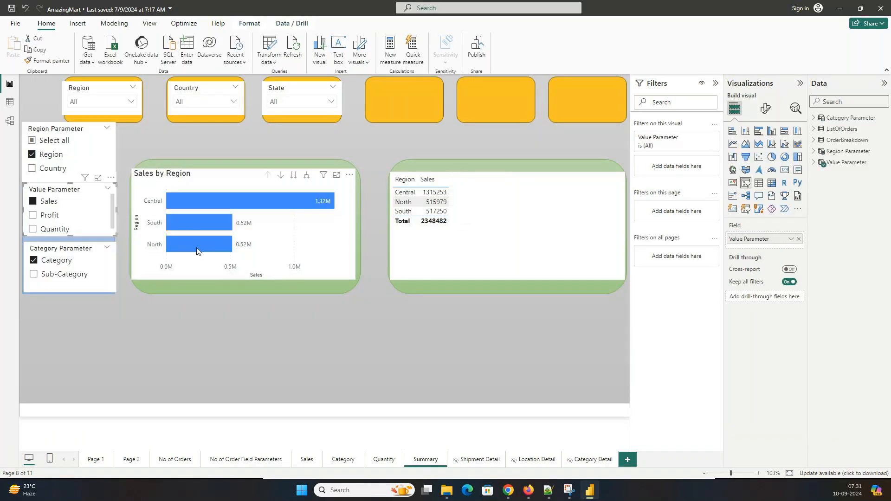
pyautogui.rightClick(196, 248)
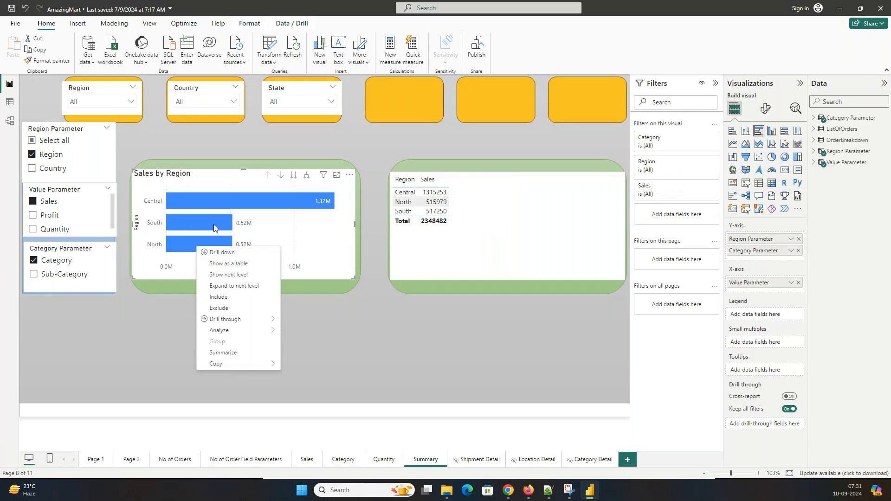
pyautogui.moveTo(225, 320)
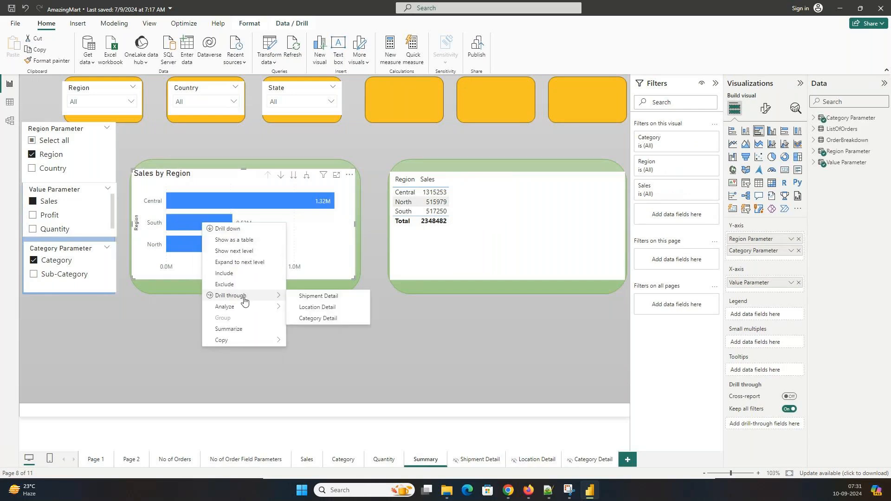
pyautogui.click(317, 319)
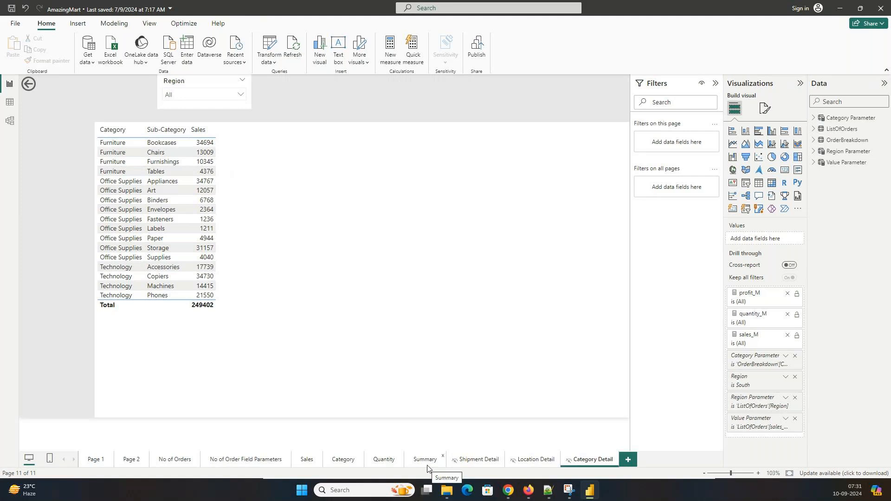
# - Move the ListOfOrders table next to OrderBreakdown in the data model diagram, and look over the three parameter tables
pyautogui.click(13, 122)
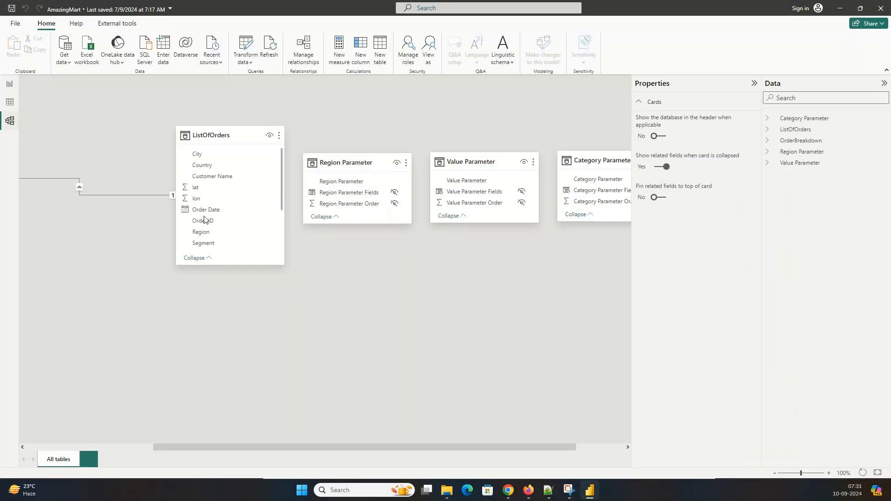
pyautogui.moveTo(347, 447); pyautogui.dragTo(221, 447)
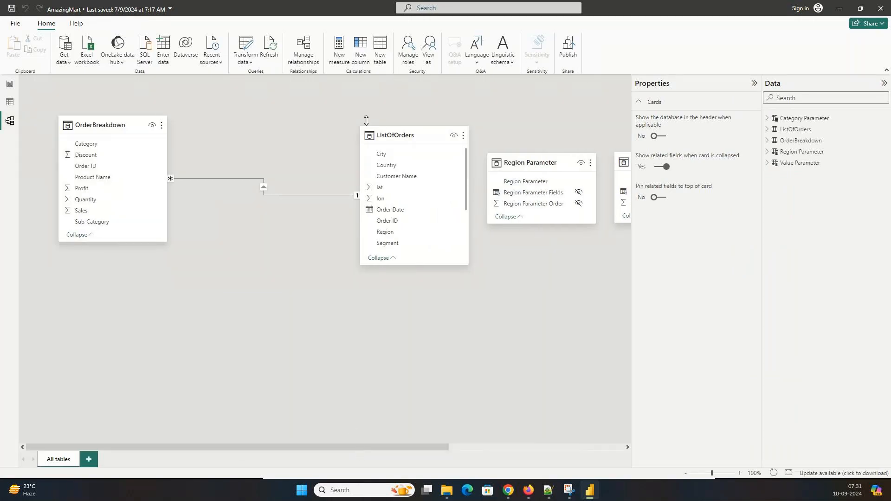
pyautogui.moveTo(395, 135); pyautogui.dragTo(250, 134)
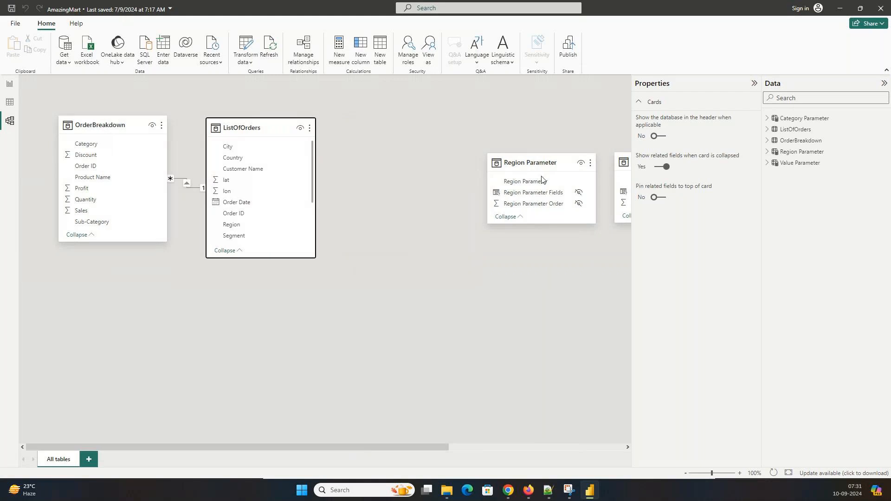
pyautogui.moveTo(406, 446); pyautogui.dragTo(581, 447)
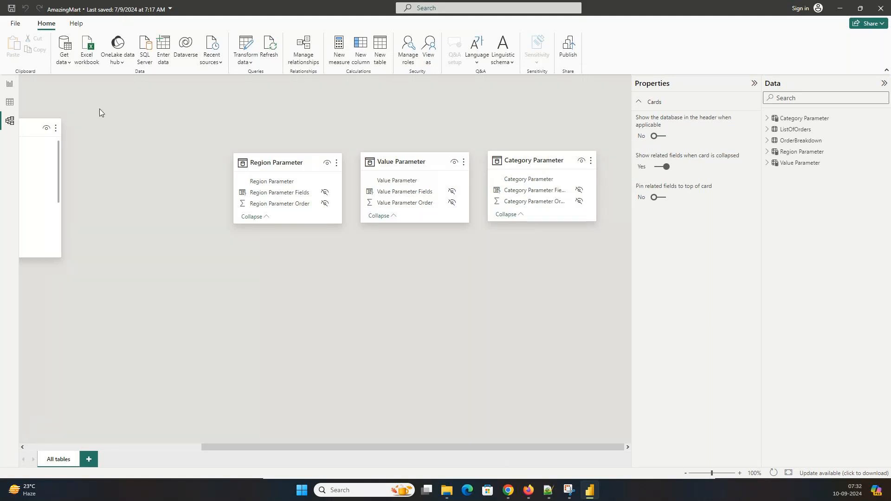
# - On the report's Summary page, set the Region Parameter slicer to Country, Value Parameter to Profit and Category Parameter to Sub-Category
pyautogui.click(10, 83)
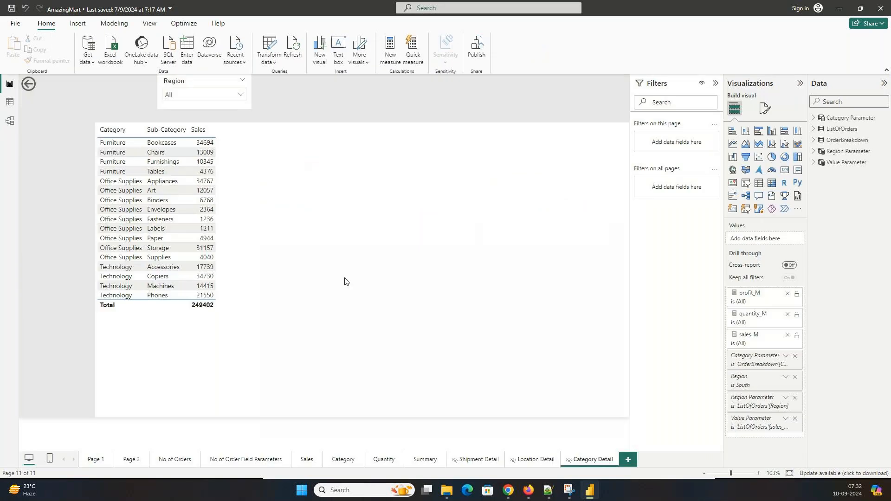
pyautogui.click(425, 459)
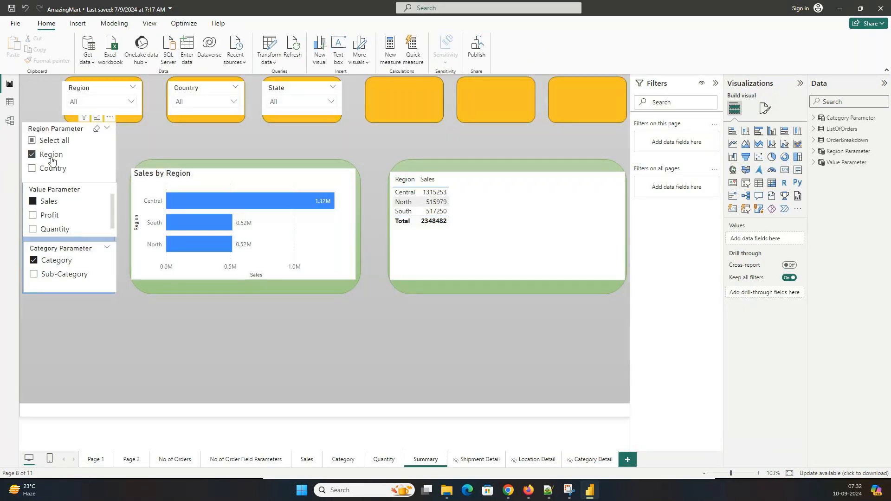
pyautogui.click(51, 168)
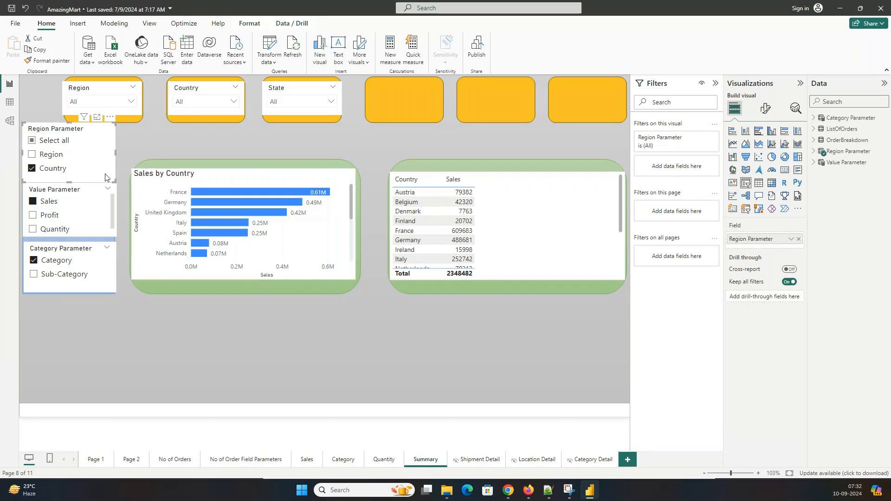
pyautogui.click(51, 218)
pyautogui.click(51, 217)
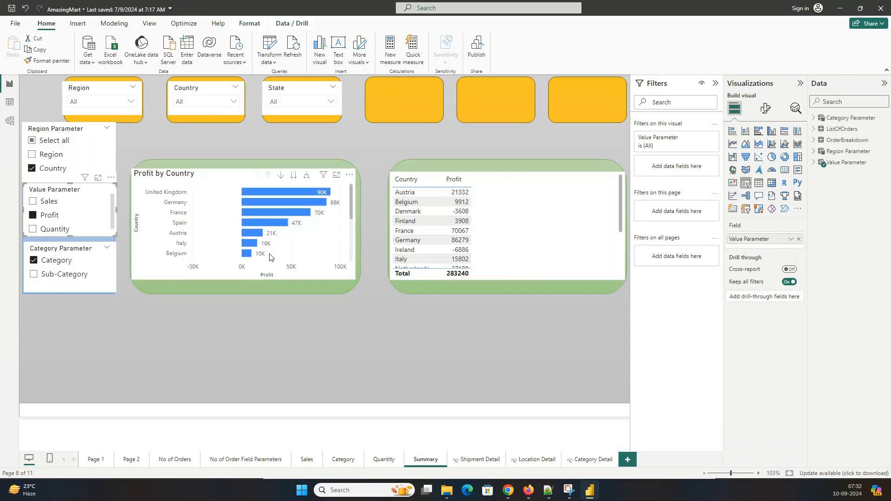
pyautogui.click(52, 274)
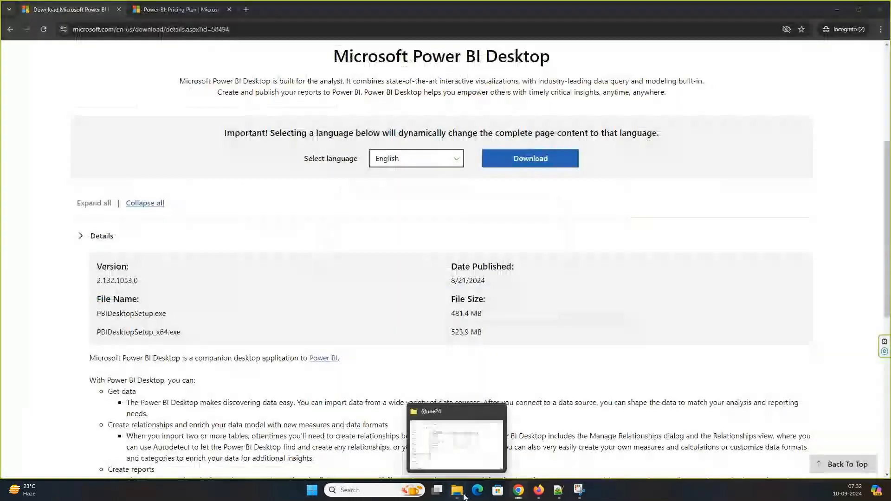
# - Open the report file OfficeSuppliesReport.pbix from the 6June24 folder
pyautogui.click(457, 491)
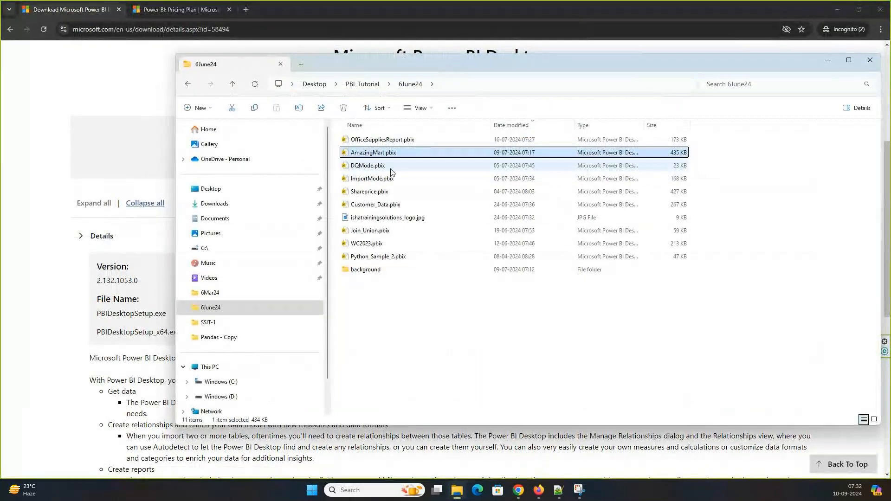
pyautogui.doubleClick(383, 140)
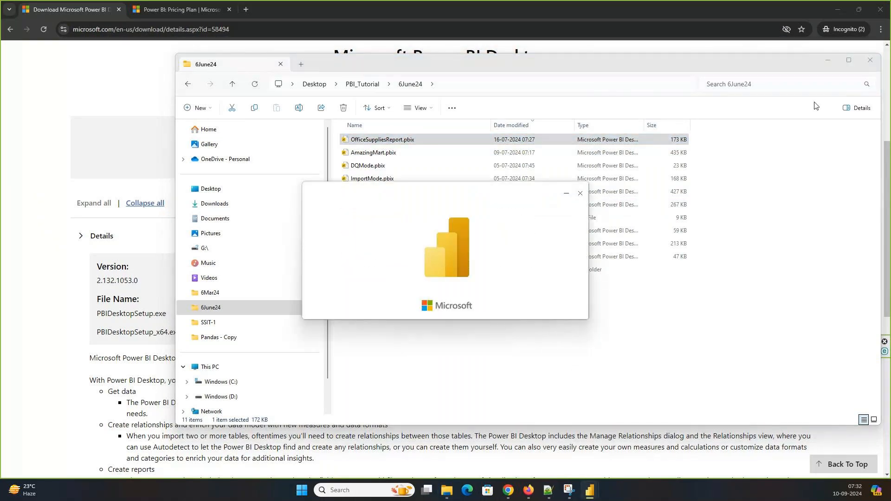
pyautogui.click(829, 65)
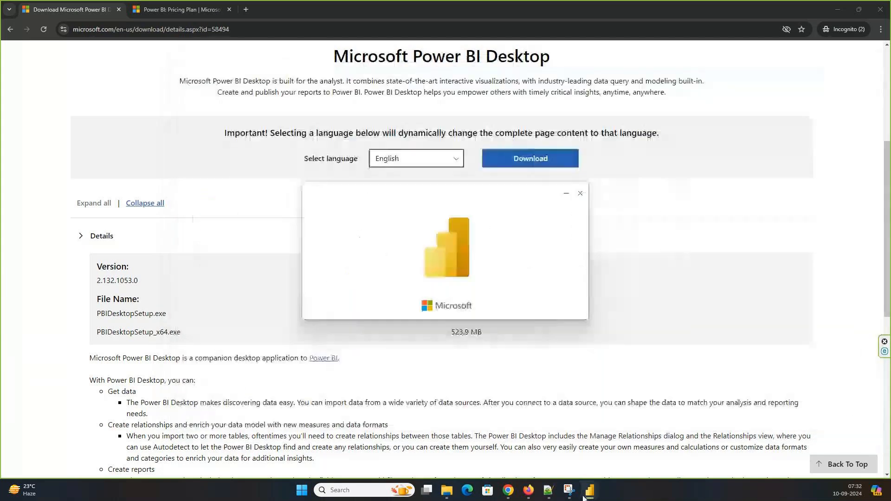
pyautogui.click(556, 495)
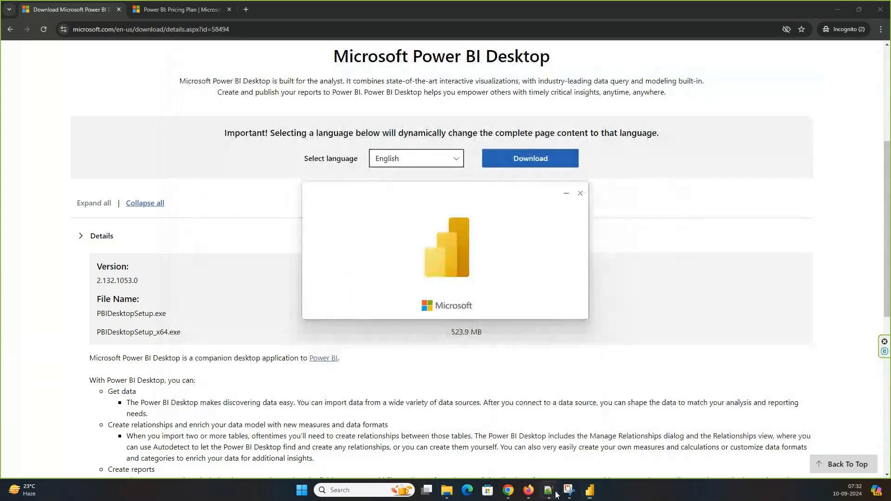
pyautogui.click(556, 494)
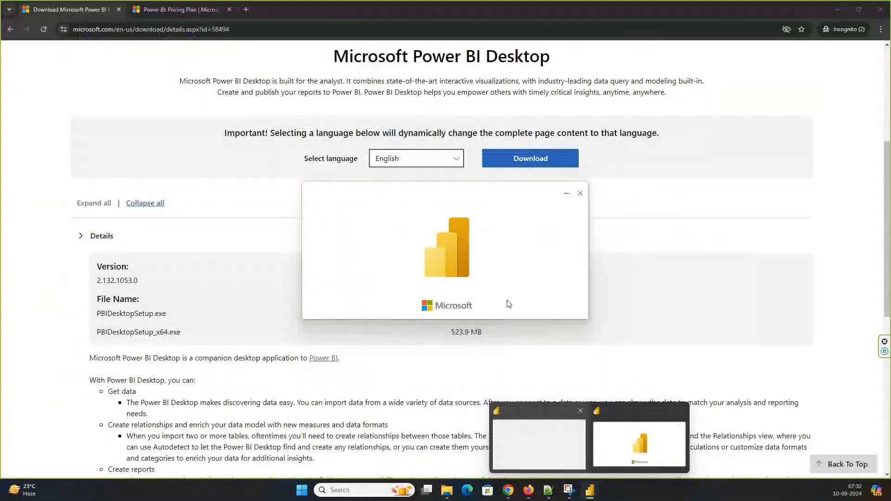
pyautogui.click(446, 490)
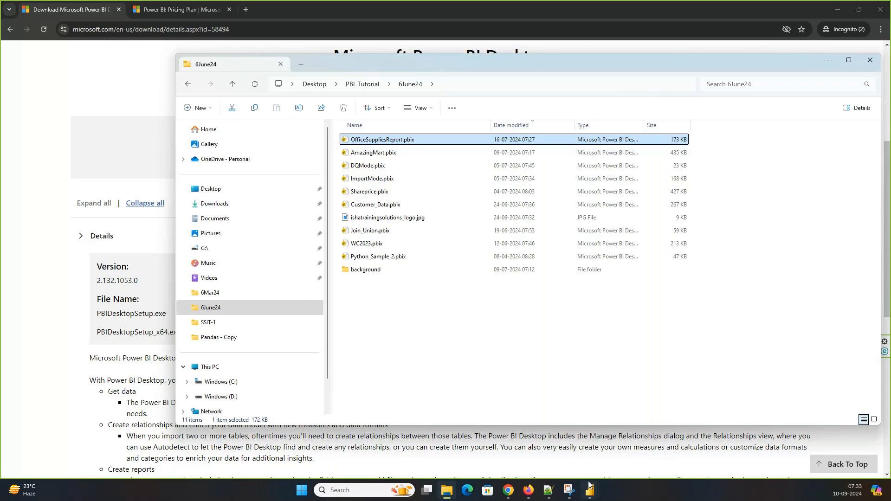
pyautogui.moveTo(590, 490)
pyautogui.click(608, 464)
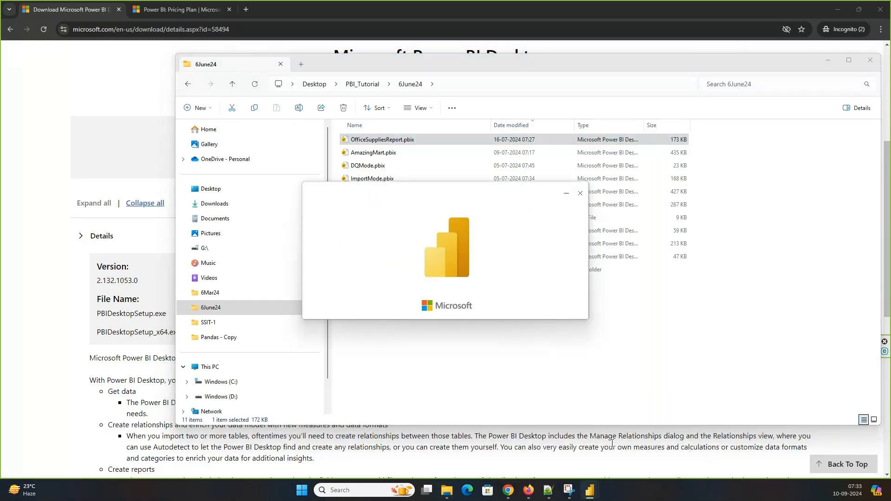
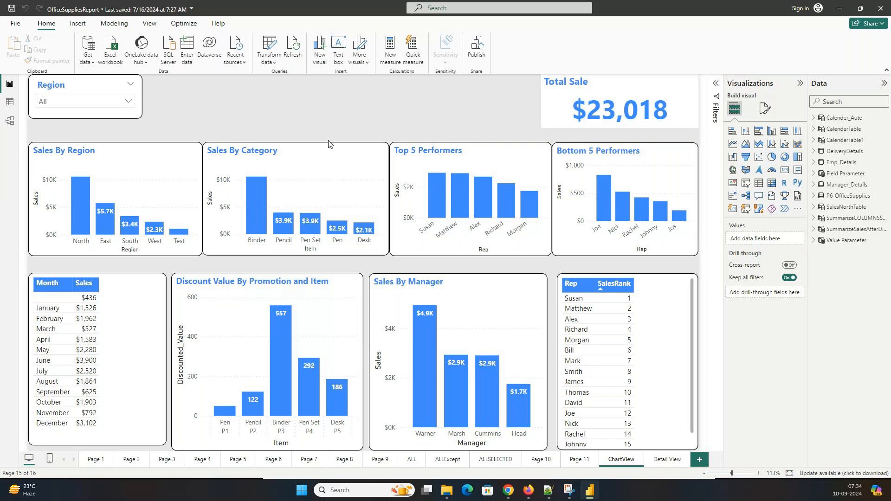
# - Check the Region slicer's options and the Bottom 5 Performers chart on the ChartView page
pyautogui.click(109, 105)
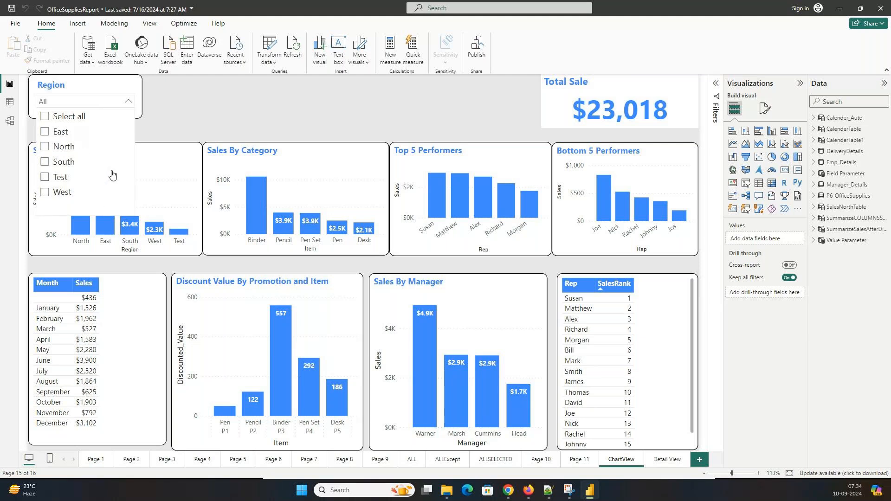
pyautogui.click(351, 159)
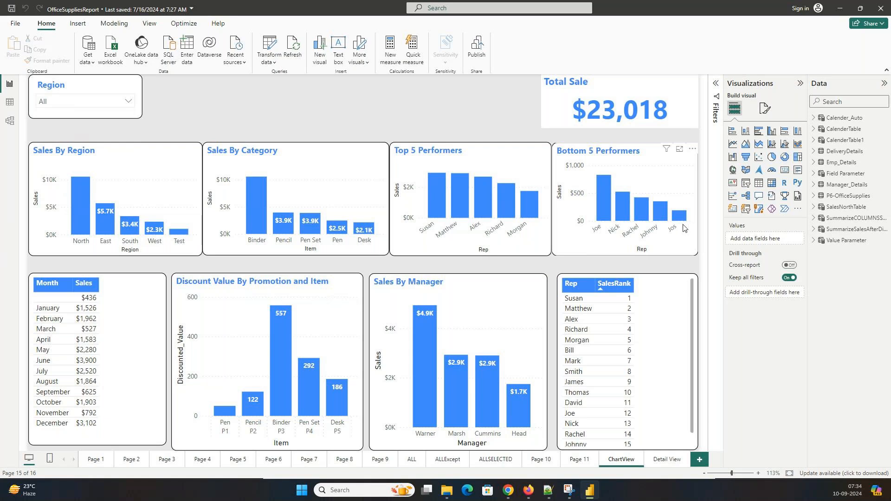
pyautogui.moveTo(685, 221)
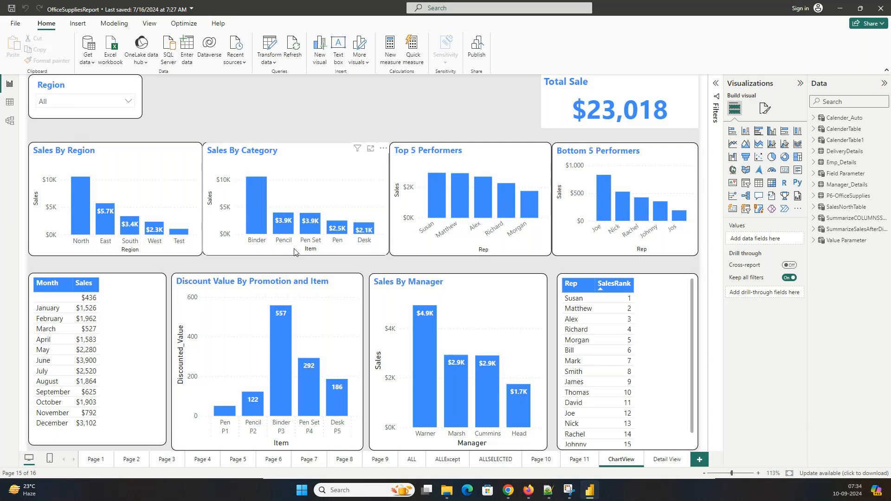
# - Look over the Sales By Category, Discount Value By Promotion and Item and Sales By Manager charts and the SalesRank table on the ChartView page
pyautogui.click(254, 251)
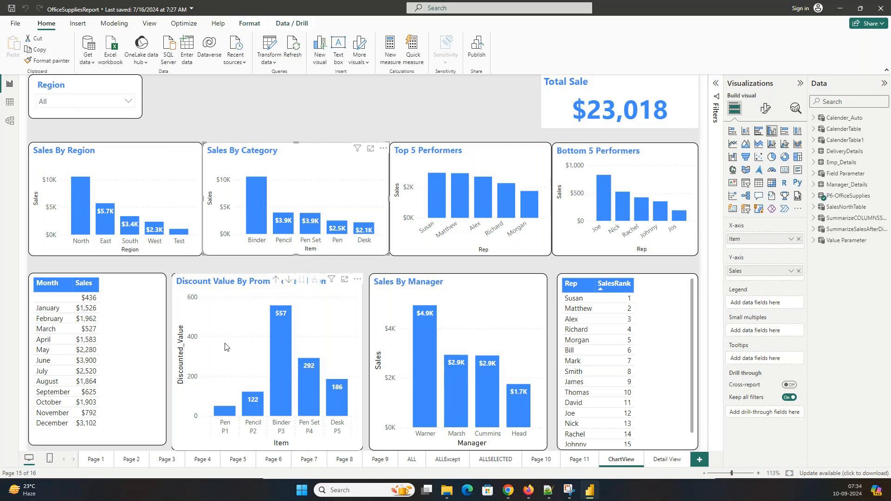
pyautogui.click(218, 327)
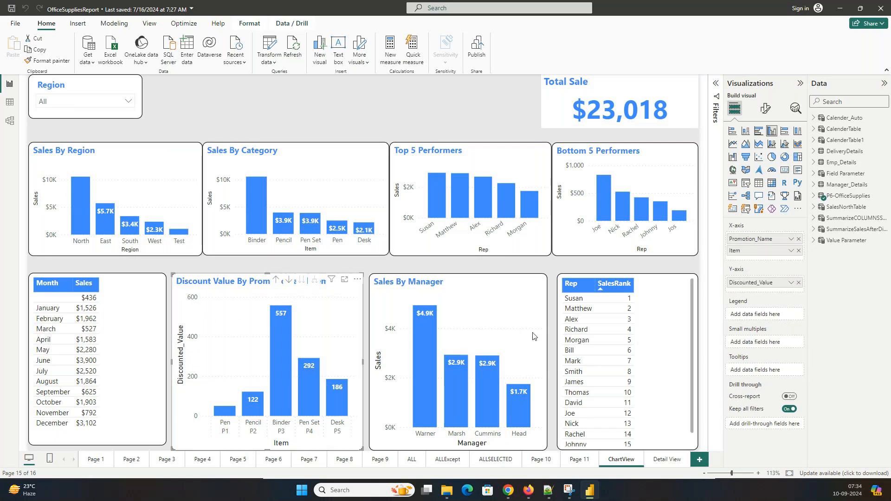
pyautogui.click(645, 313)
pyautogui.scroll(-1, 647, 314)
pyautogui.scroll(-1, 647, 314)
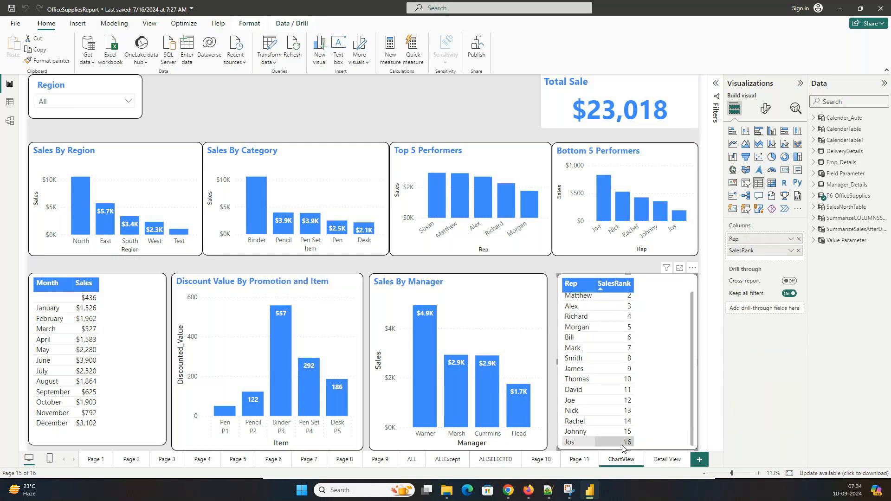
pyautogui.click(484, 293)
pyautogui.scroll(1, 596, 317)
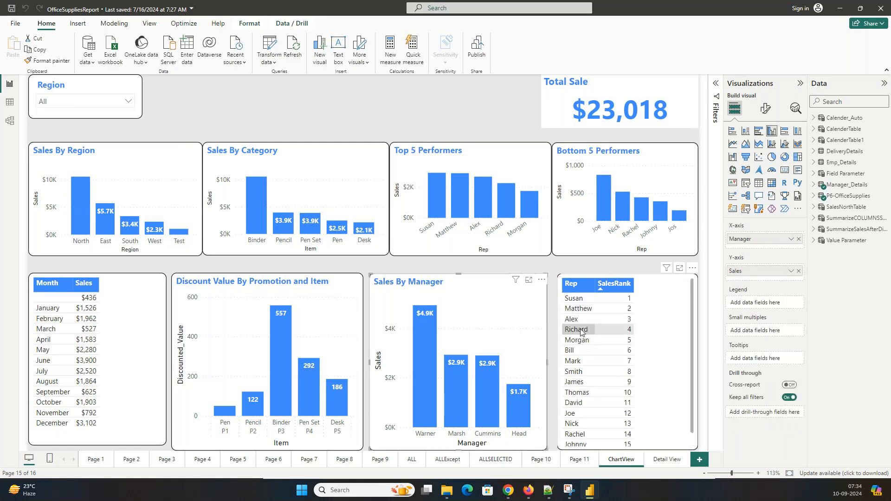
# - Cross-highlight the ChartView visuals by the reps ranked 4 and 16 in turn in the SalesRank table, and clear the selection
pyautogui.click(581, 332)
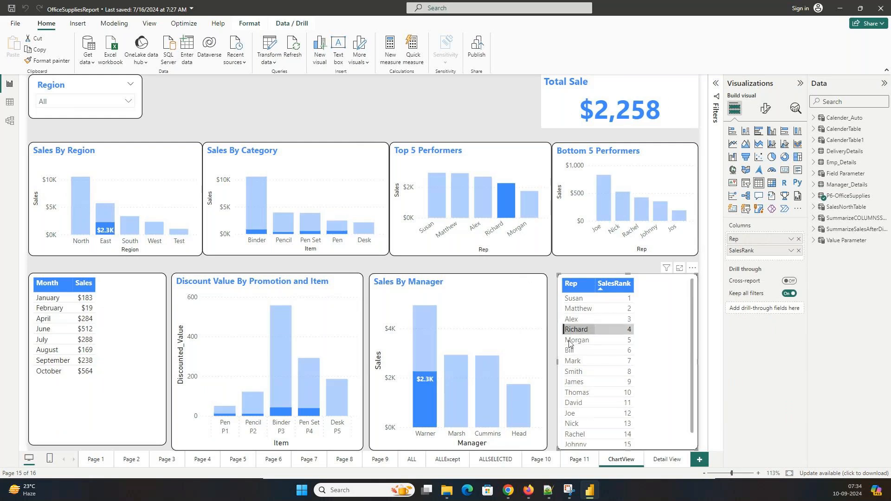
pyautogui.moveTo(424, 408)
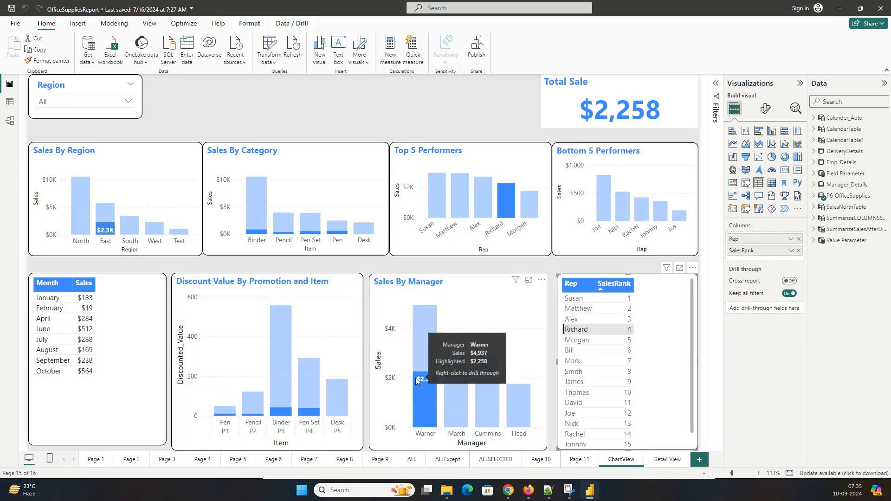
pyautogui.scroll(-1, 676, 350)
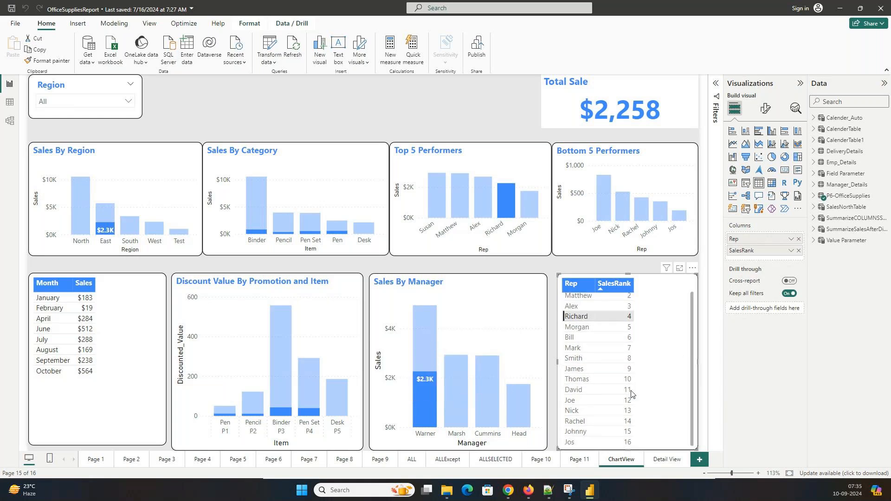
pyautogui.click(573, 445)
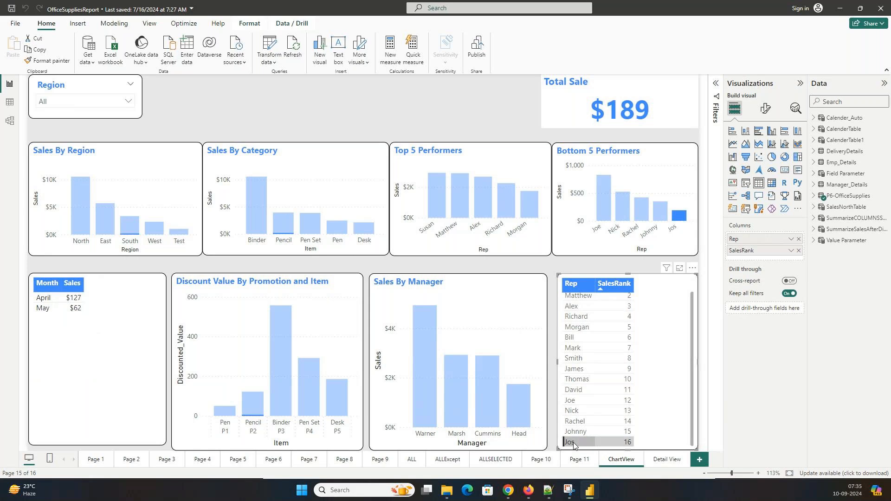
pyautogui.click(412, 289)
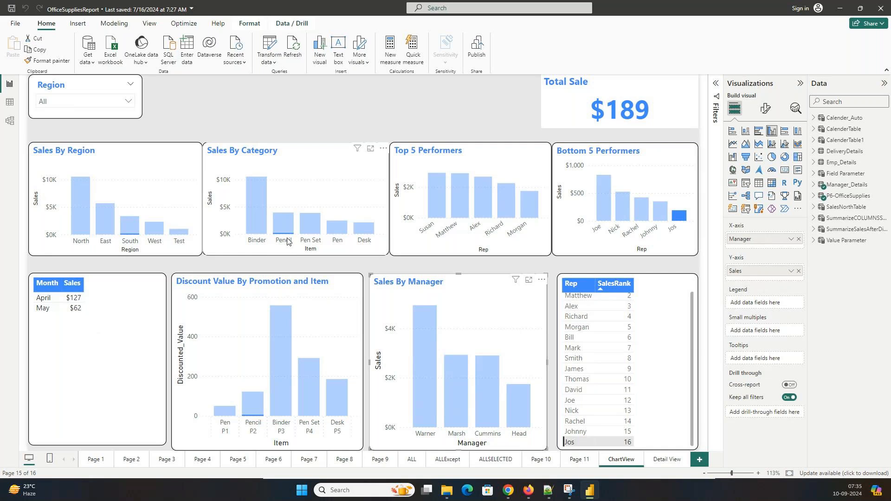
pyautogui.moveTo(285, 237)
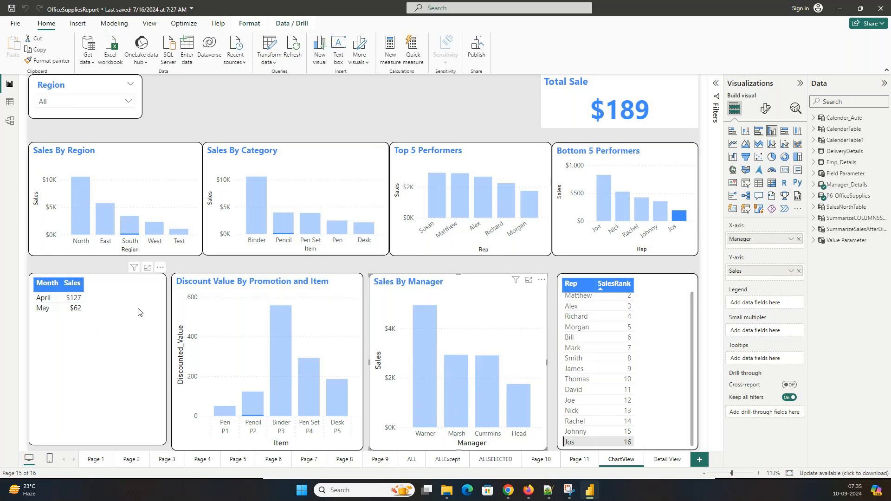
pyautogui.click(105, 311)
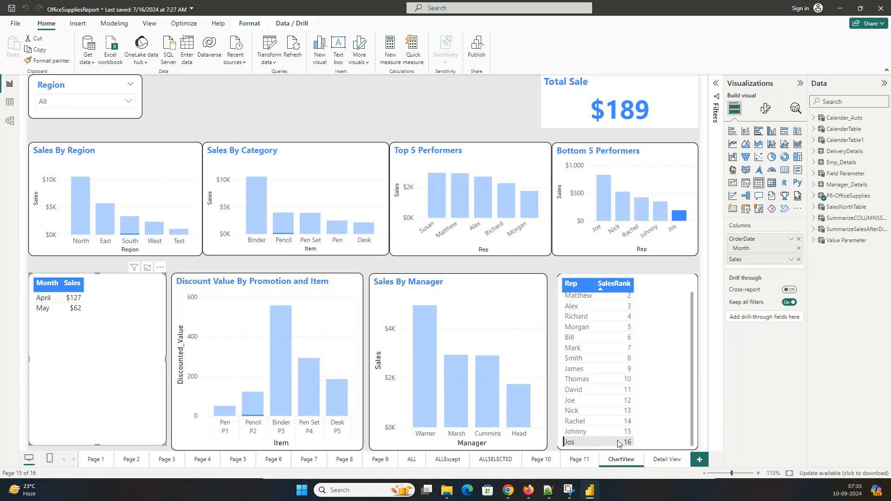
pyautogui.click(599, 447)
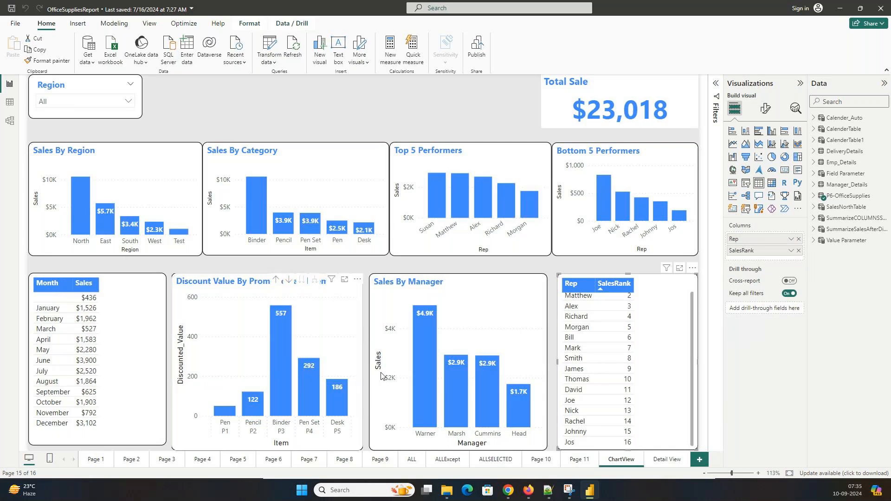
# - Drill through to Detail View from the tallest manager bar in the Sales By Manager chart
pyautogui.click(423, 341)
pyautogui.rightClick(418, 332)
pyautogui.moveTo(436, 381)
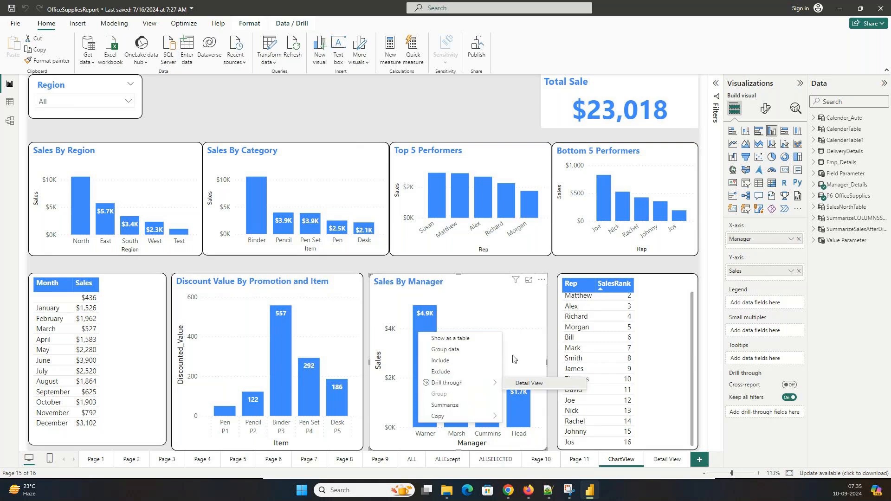
pyautogui.click(518, 384)
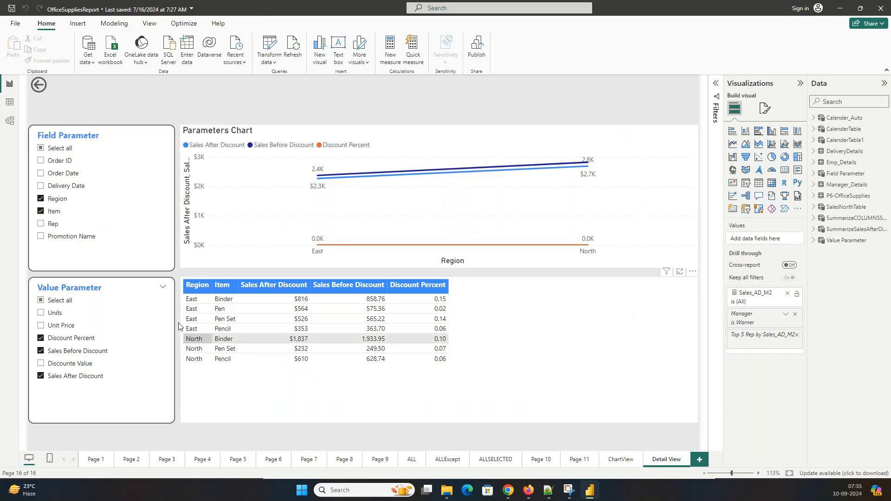
# - Try adding Rep in the Field Parameter slicer and Units in the Value Parameter slicer, deselecting each again
pyautogui.click(51, 225)
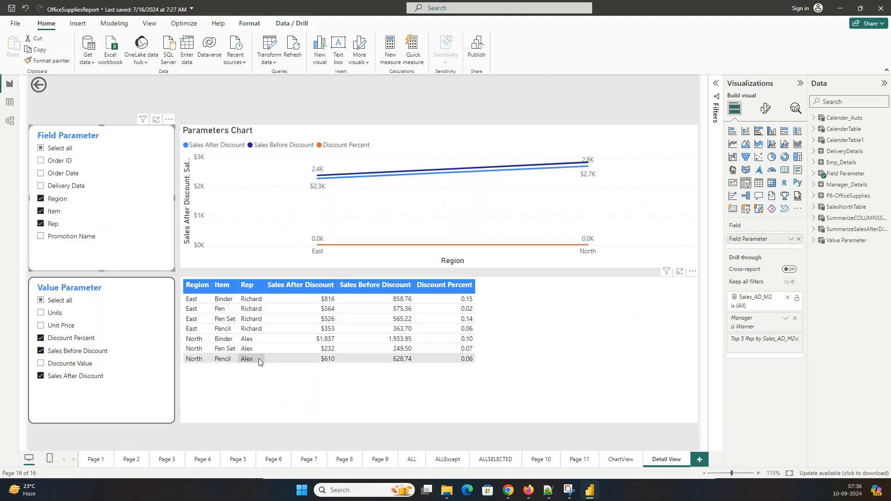
pyautogui.click(52, 225)
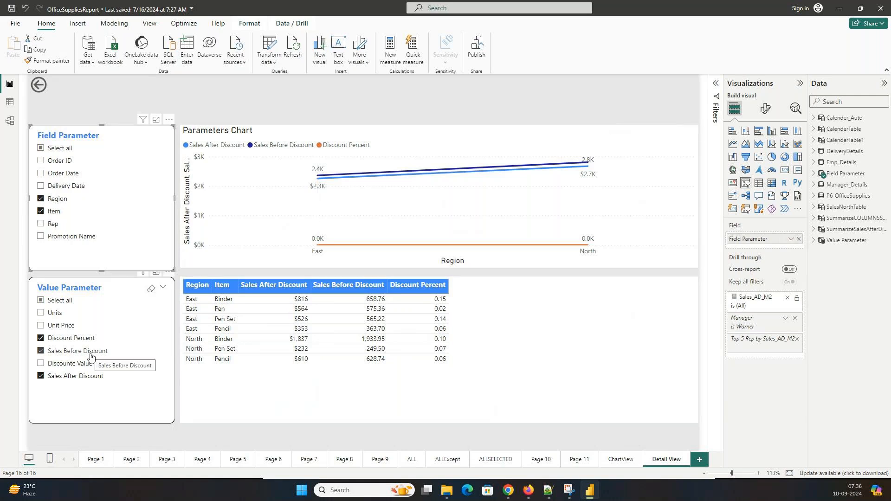
pyautogui.click(59, 317)
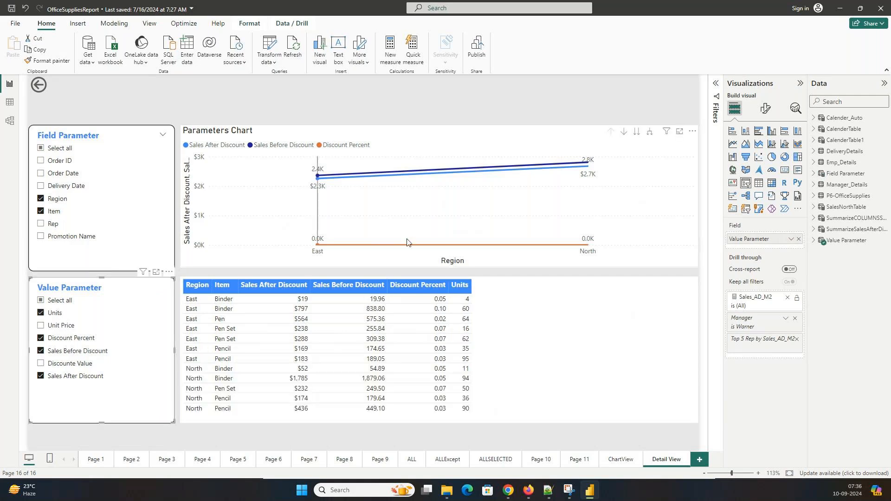
pyautogui.click(464, 300)
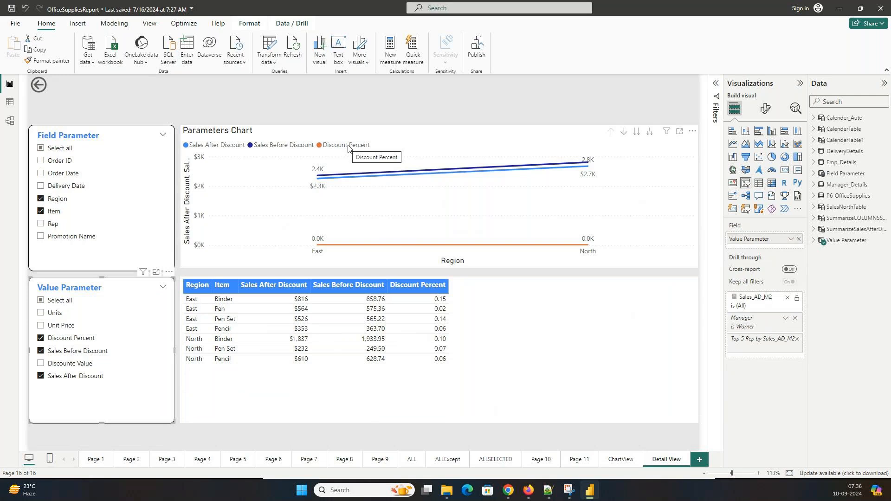
# - Deselect Discount Percent in the Value Parameter slicer to drop it from the Parameters Chart and the table
pyautogui.click(97, 334)
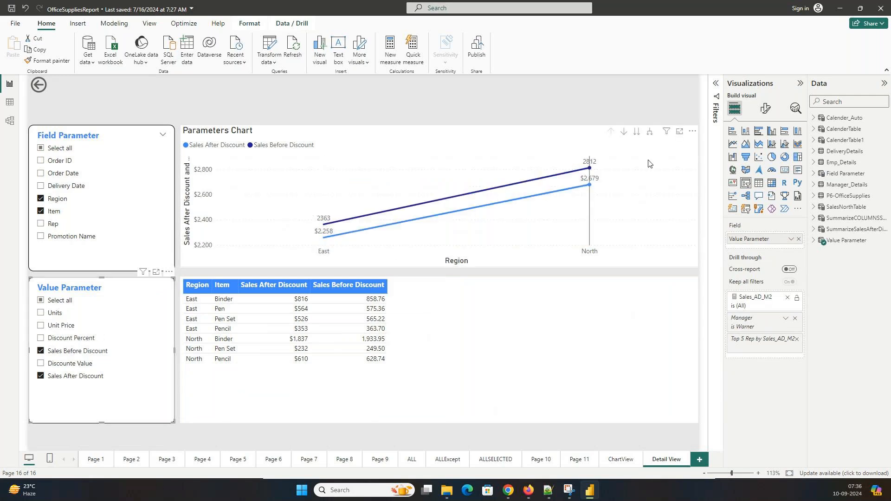
pyautogui.moveTo(649, 163)
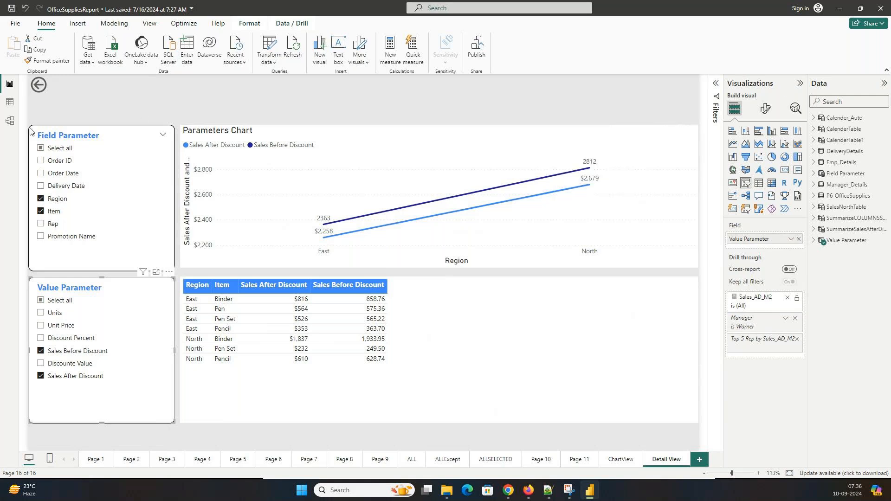
# - Show the data model diagram and look over its tables and relationships from Emp_Details through to Value Parameter
pyautogui.click(16, 128)
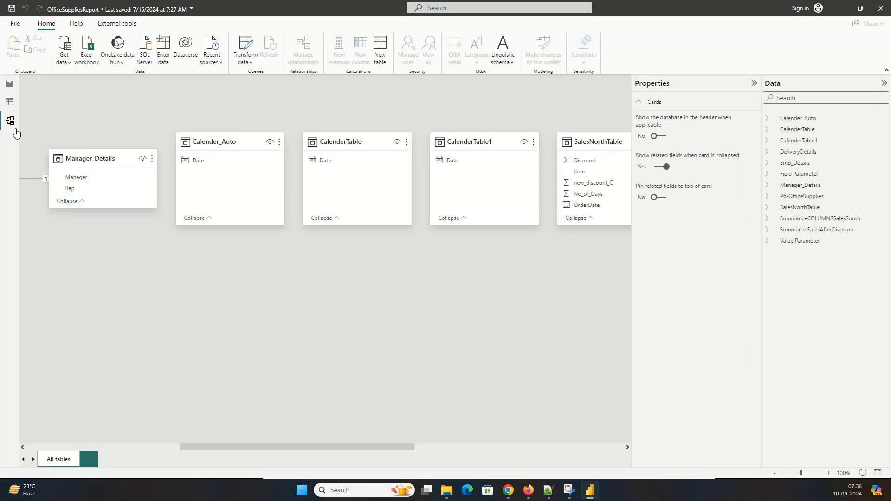
pyautogui.moveTo(244, 443); pyautogui.dragTo(74, 428)
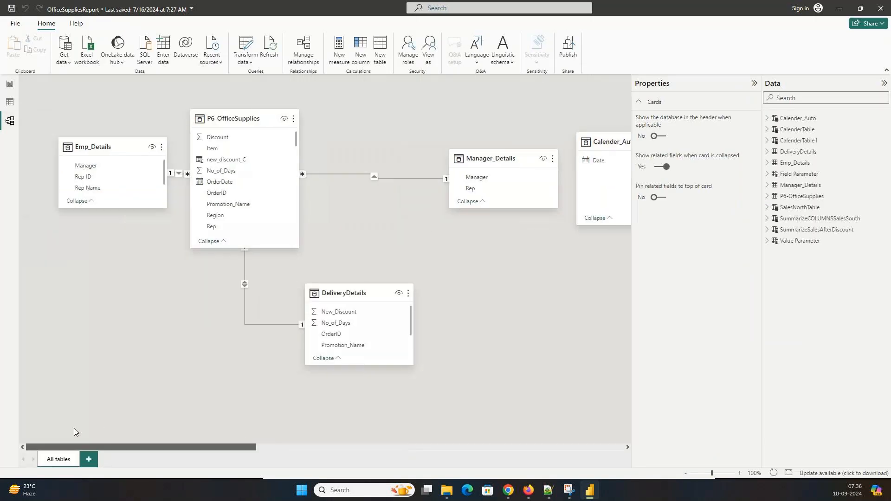
pyautogui.moveTo(139, 447); pyautogui.dragTo(663, 446)
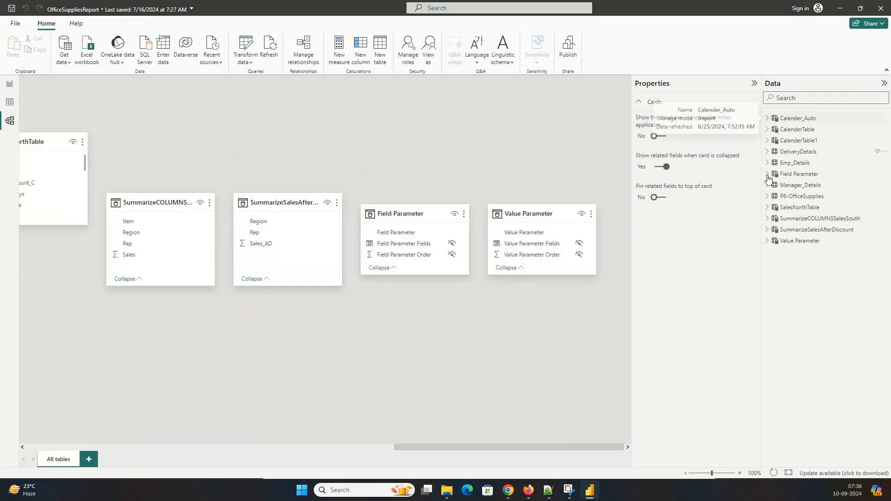
# - Expand the P6-OfficeSupplies table in the field list, widen the list, and review its measures and columns
pyautogui.click(767, 196)
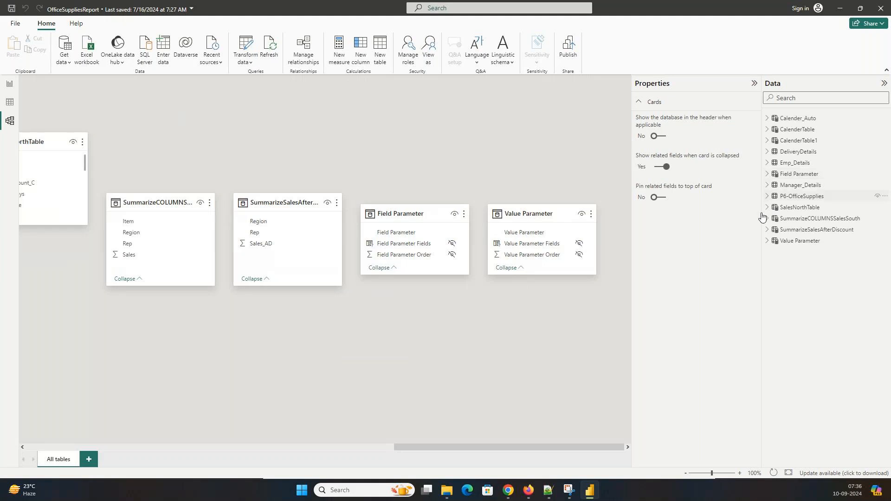
pyautogui.moveTo(761, 240); pyautogui.dragTo(682, 225)
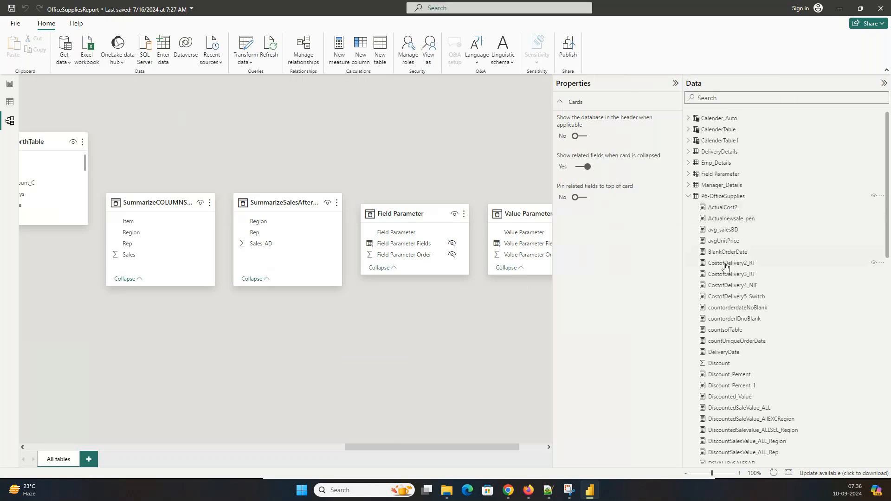
pyautogui.scroll(-3, 724, 232)
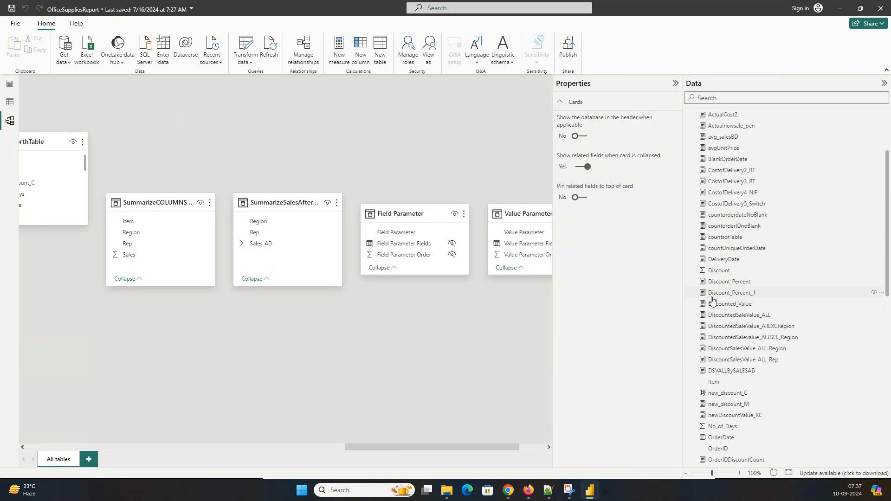
# - Switch to the Dax_Formulas_Complexitywise.d file in Notepad++ and locate its Low, Medium and High Complexity headings
pyautogui.moveTo(560, 490)
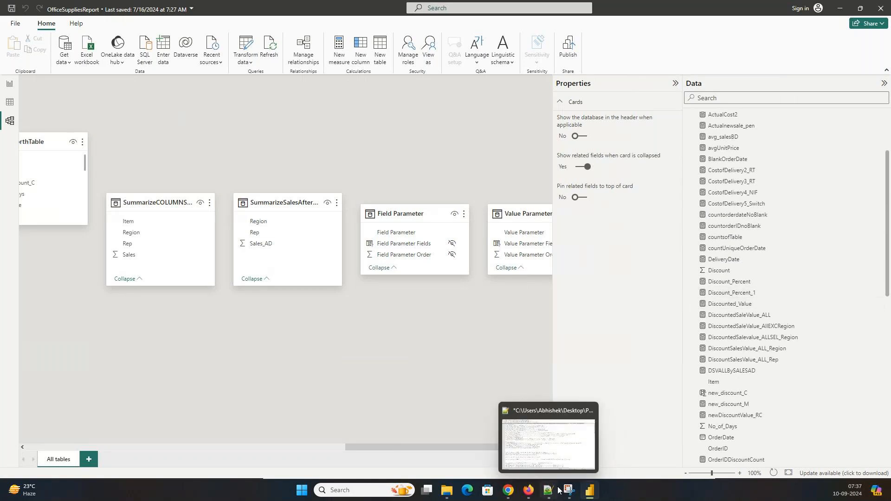
pyautogui.click(559, 490)
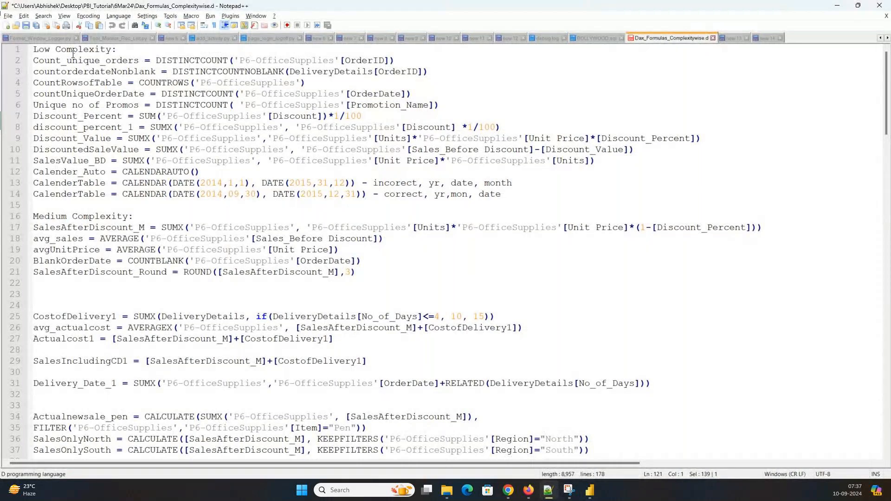
pyautogui.click(73, 51)
pyautogui.doubleClick(73, 51)
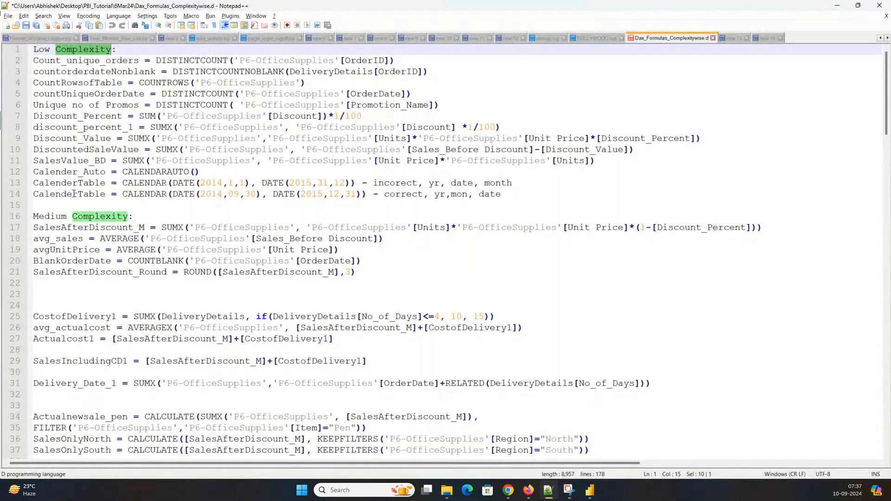
pyautogui.doubleClick(61, 220)
pyautogui.scroll(-15, 84, 212)
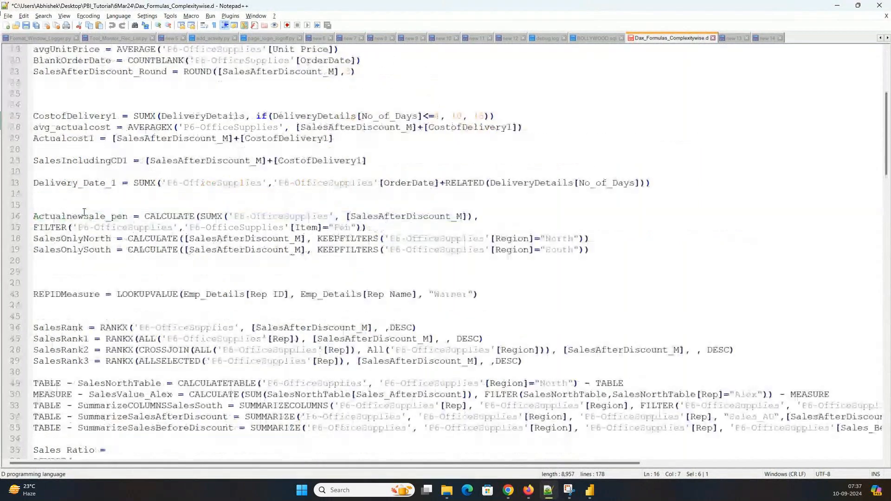
pyautogui.scroll(-5, 84, 212)
pyautogui.doubleClick(86, 150)
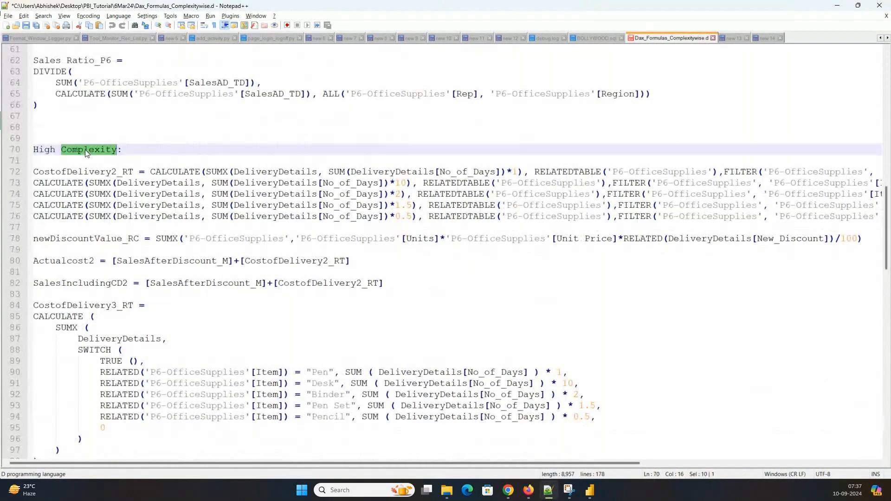
# - Read through the DAX formulas from the top of the file to the end and back to the CostofDelivery measures
pyautogui.scroll(20, 86, 153)
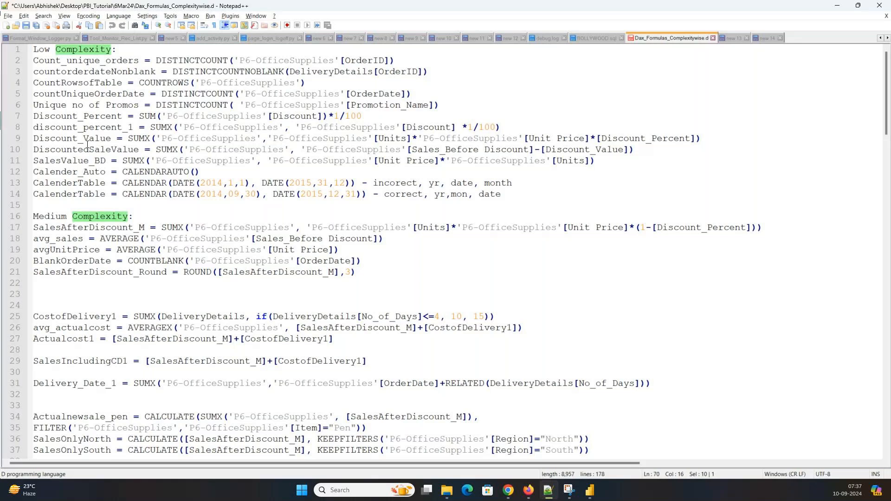
pyautogui.scroll(-6, 346, 232)
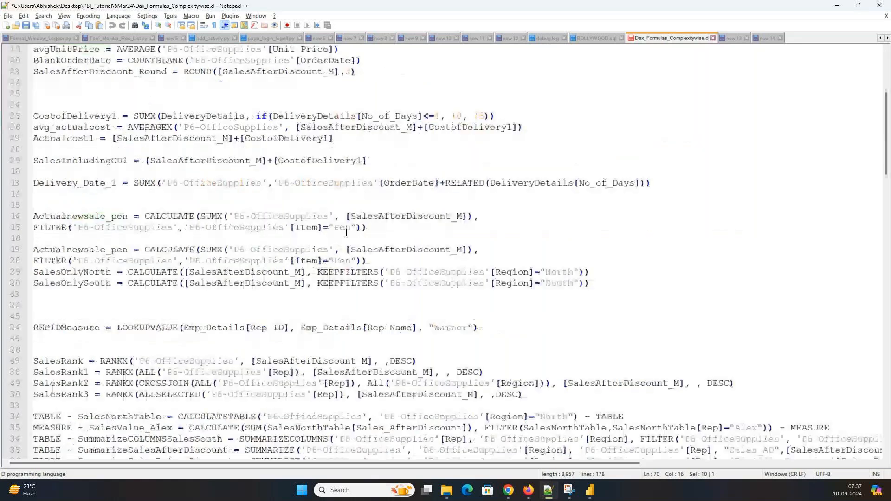
pyautogui.scroll(-20, 346, 232)
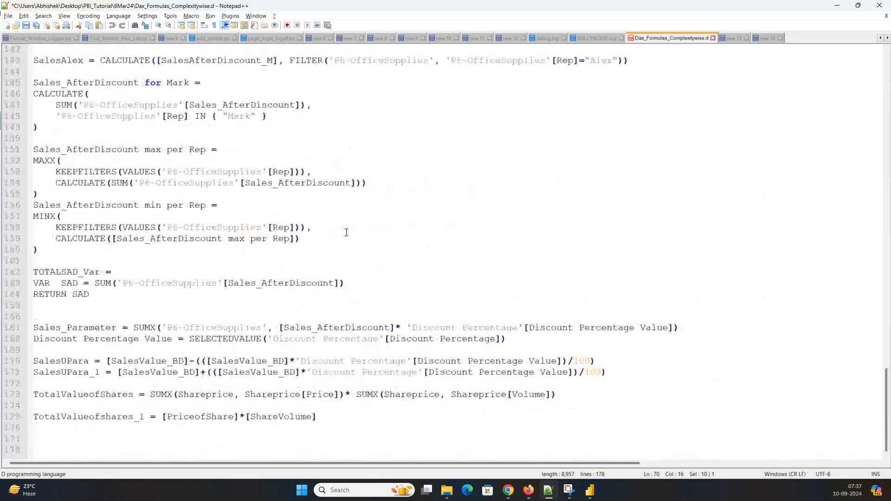
pyautogui.scroll(17, 323, 206)
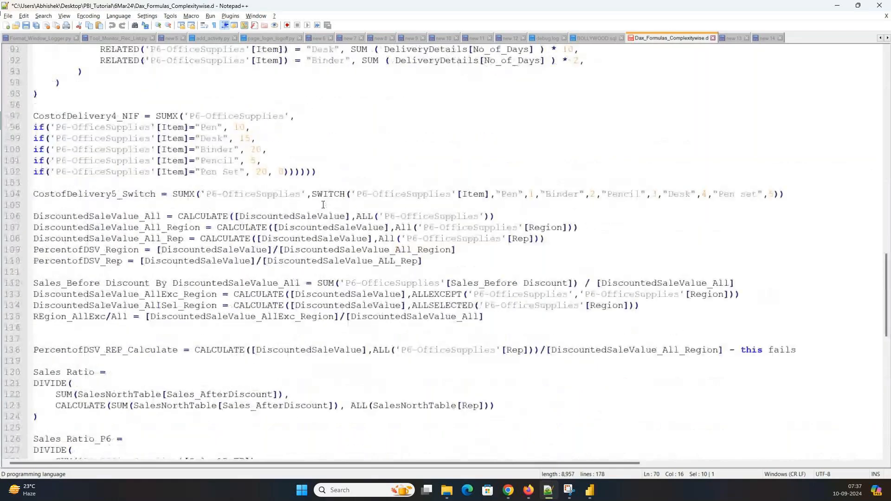
# - Scan the DAX formulas from the CostofDelivery measures back to the Low and Medium Complexity groups, glancing at the High Complexity heading
pyautogui.scroll(13, 323, 205)
pyautogui.scroll(9, 323, 204)
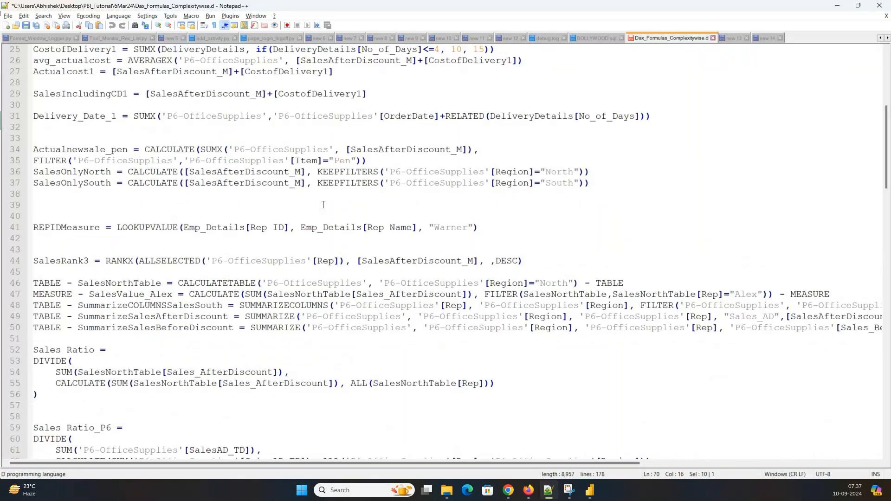
pyautogui.scroll(8, 323, 205)
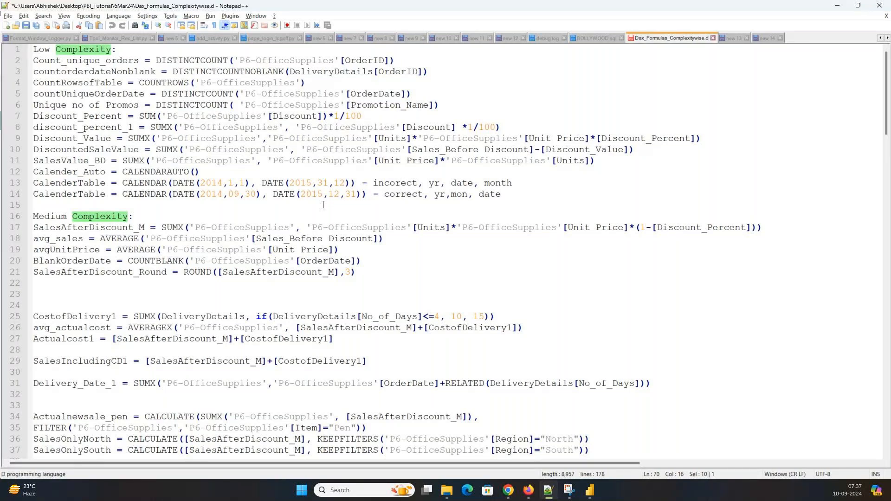
pyautogui.scroll(-1, 323, 205)
pyautogui.scroll(-14, 325, 213)
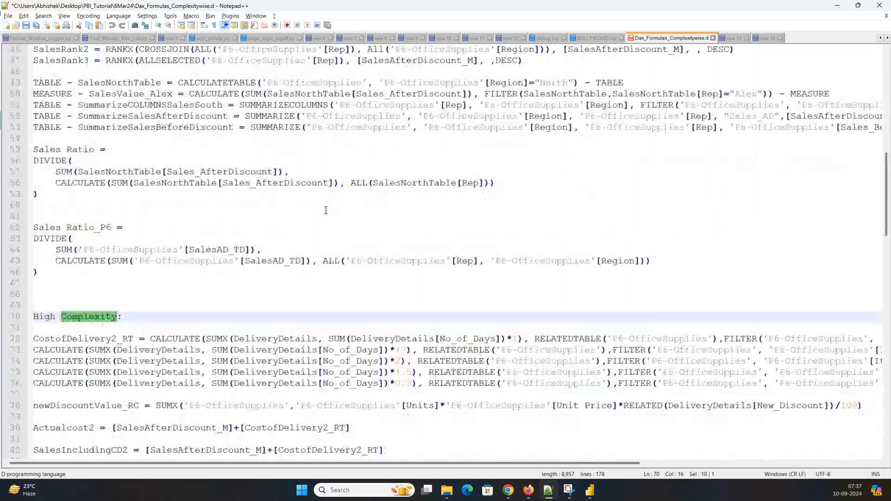
pyautogui.scroll(15, 325, 211)
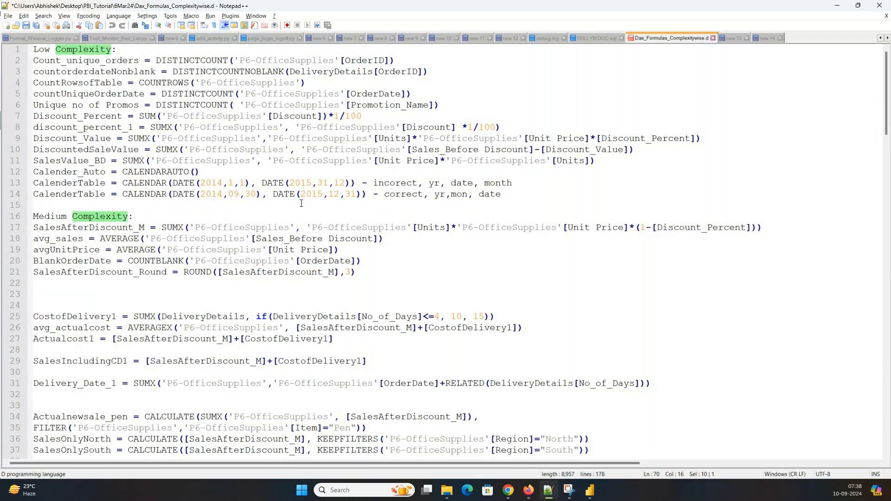
# - Switch back to OfficeSuppliesReport in Power BI, return to the report view and close it without saving the changes
pyautogui.click(589, 491)
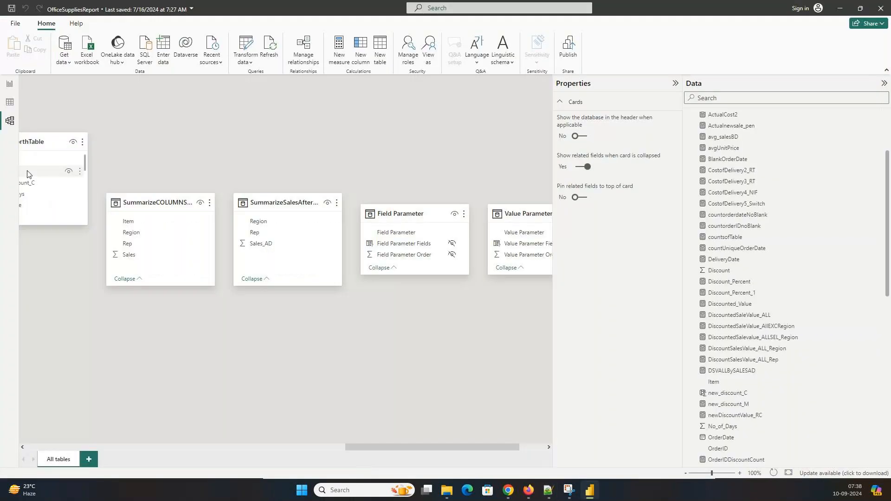
pyautogui.click(10, 85)
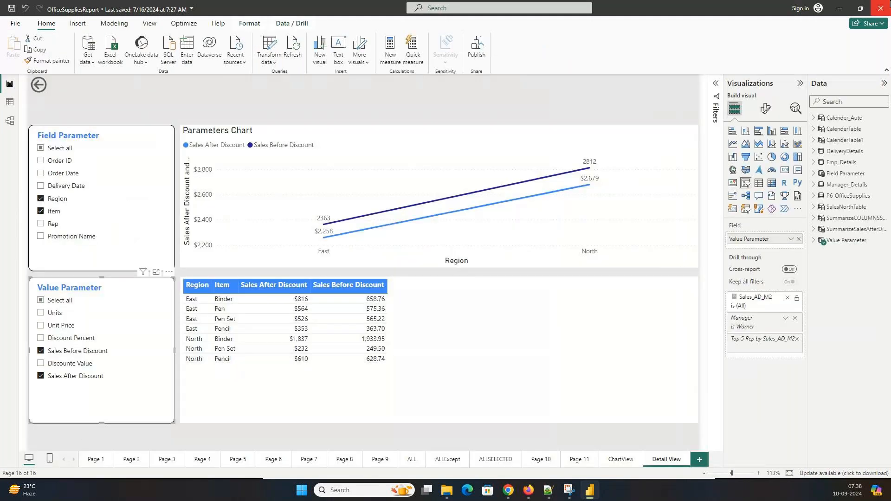
pyautogui.click(881, 8)
pyautogui.click(485, 262)
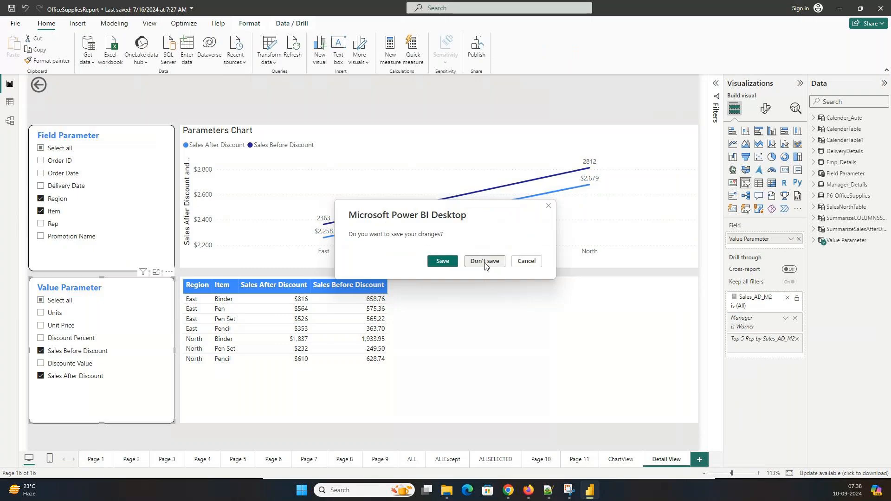
# - Open Shareprice.pbix from the 6June24 folder and show its Page 1
pyautogui.click(457, 491)
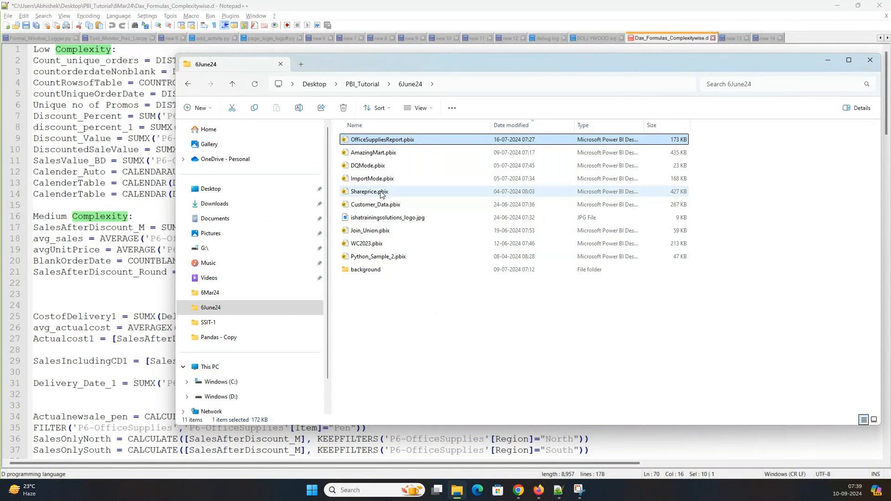
pyautogui.doubleClick(381, 192)
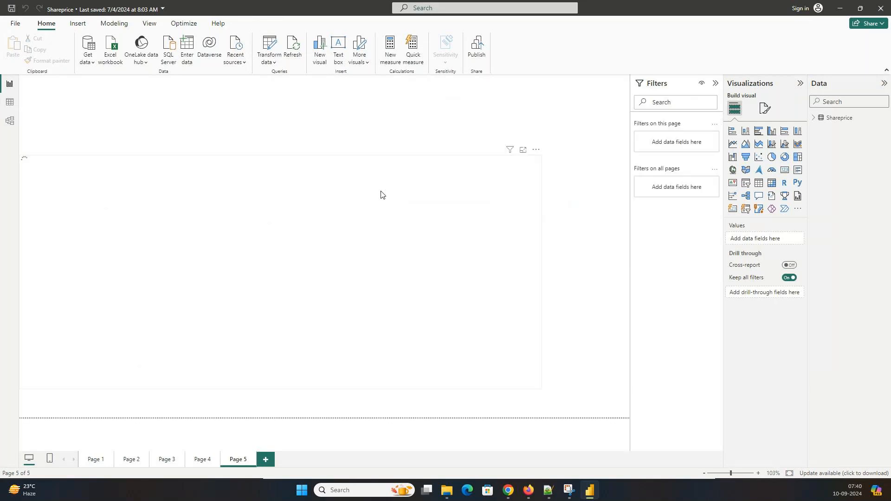
pyautogui.click(97, 465)
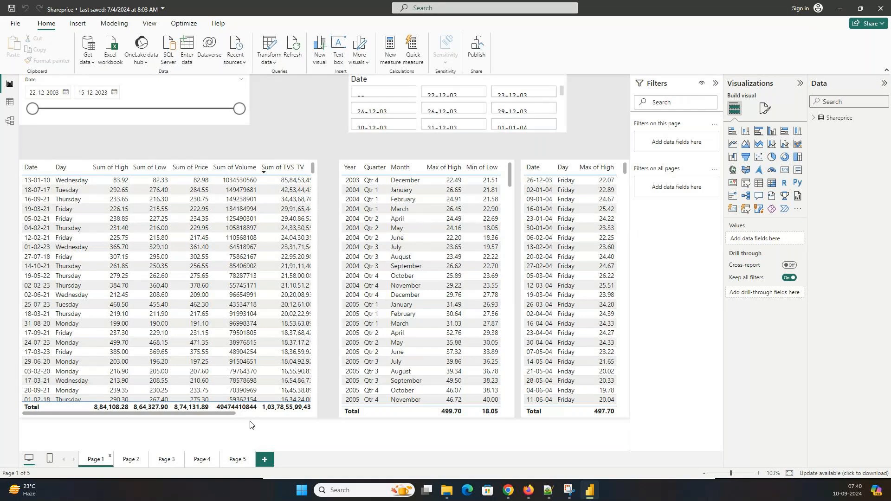
# - Look through Shareprice Pages 2 to 5, including the previous-price and %YoY table and the year-to-date table
pyautogui.click(133, 460)
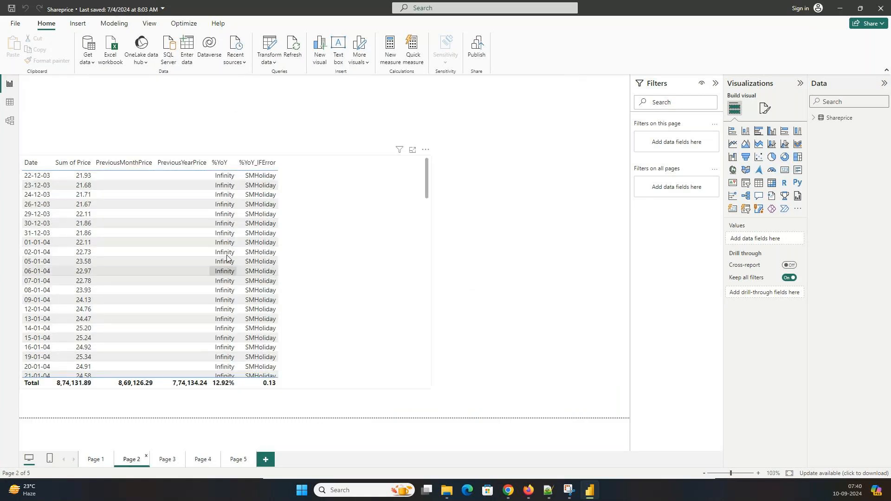
pyautogui.click(338, 221)
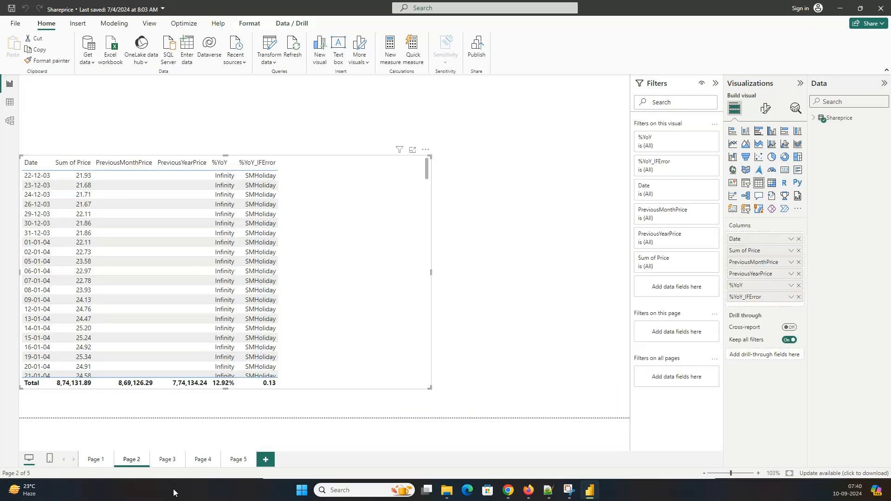
pyautogui.click(168, 461)
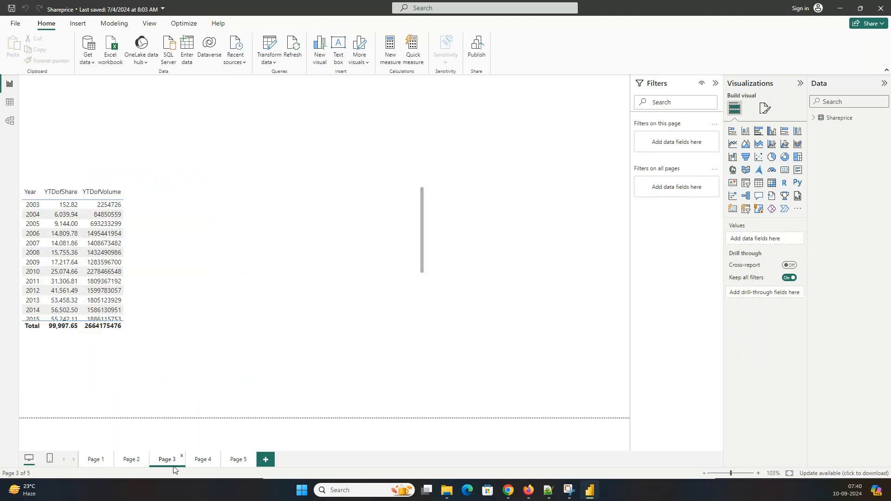
pyautogui.click(202, 460)
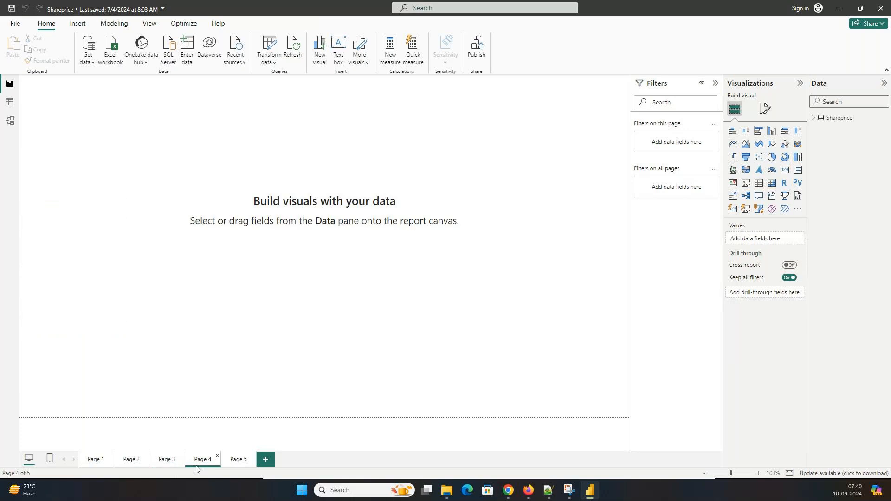
pyautogui.click(244, 465)
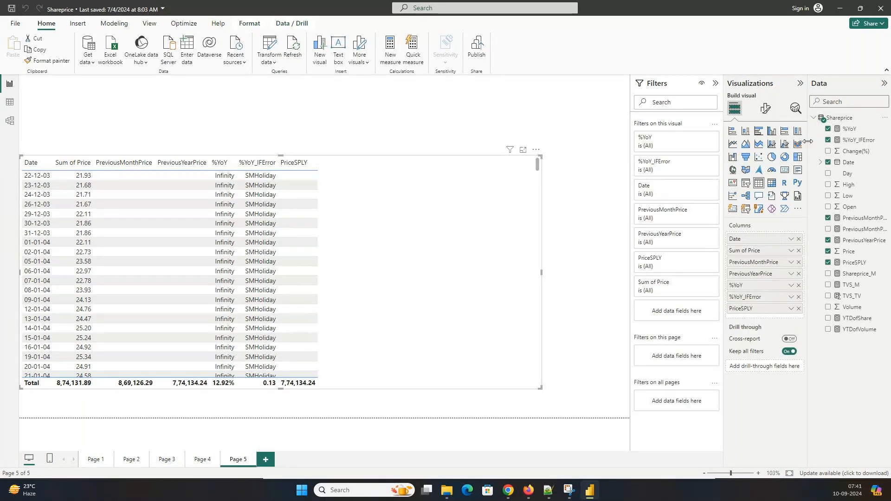
# - Widen the field list, review the PreviousMonthPrice and PriceSPLY measure formulas, and return to Page 1
pyautogui.moveTo(807, 141); pyautogui.dragTo(688, 150)
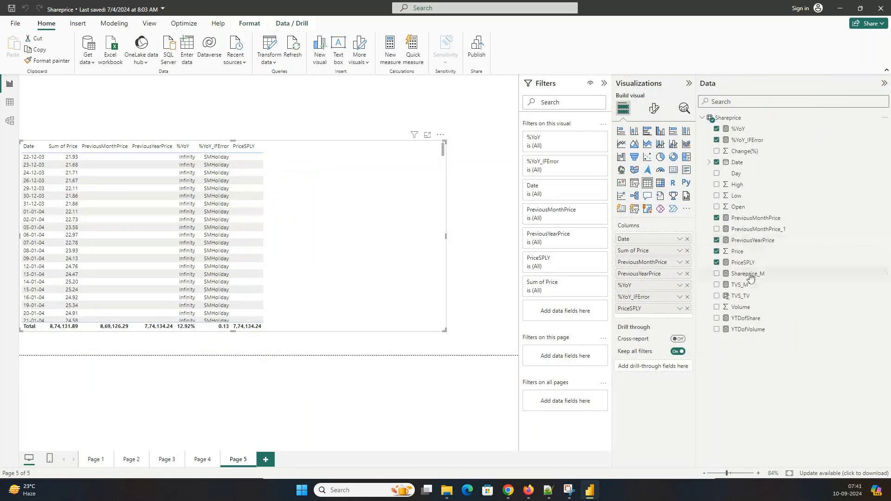
pyautogui.click(744, 220)
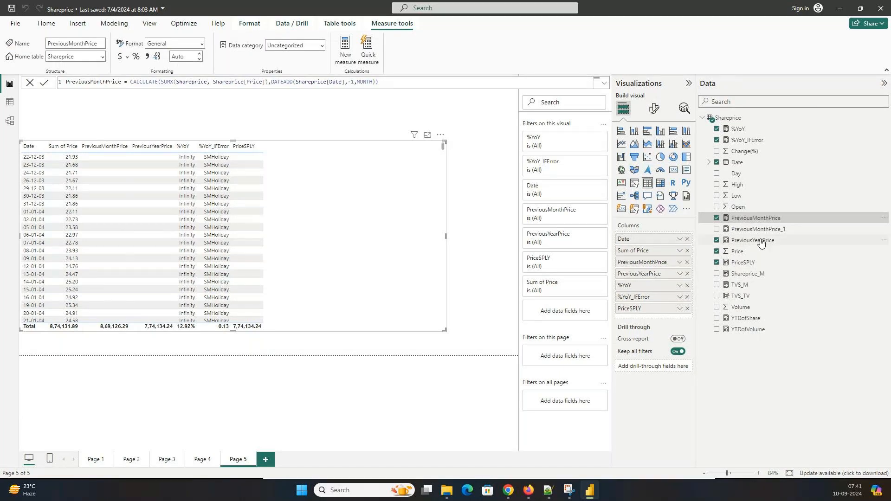
pyautogui.click(744, 264)
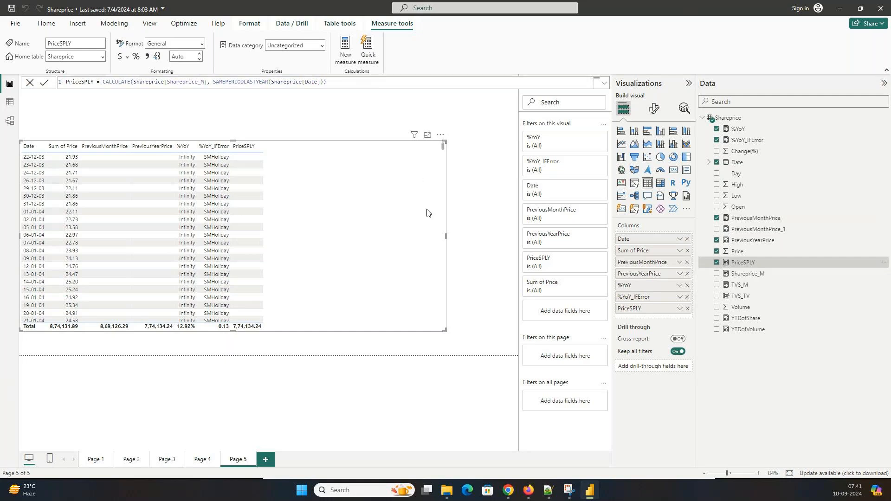
pyautogui.click(94, 459)
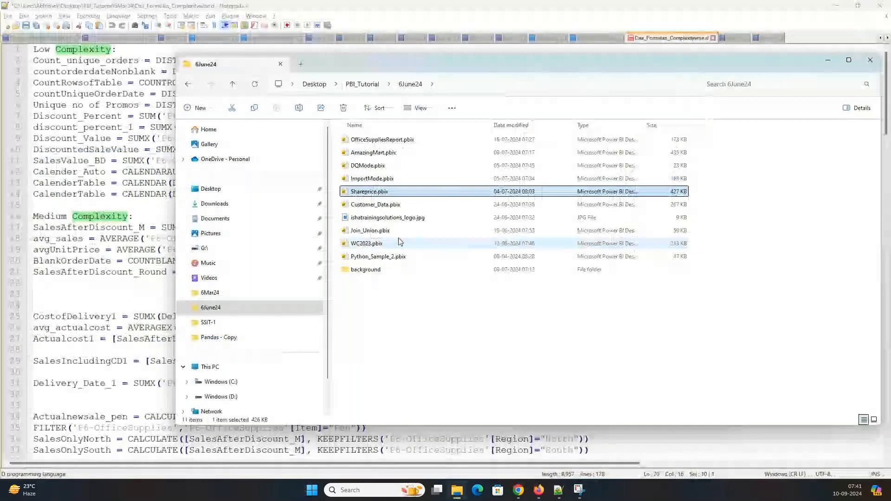
# - Open ImportMode.pbix from the 6June24 folder and resume its paused visual queries
pyautogui.click(381, 179)
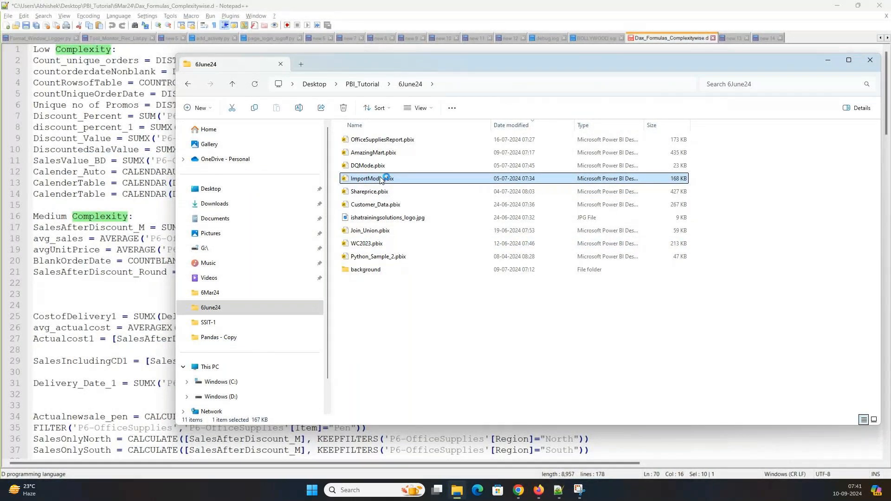
pyautogui.doubleClick(380, 179)
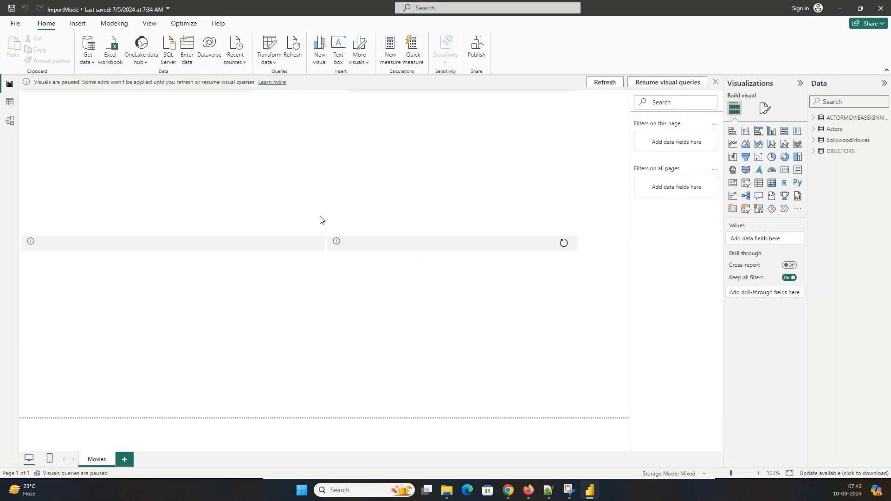
pyautogui.click(650, 82)
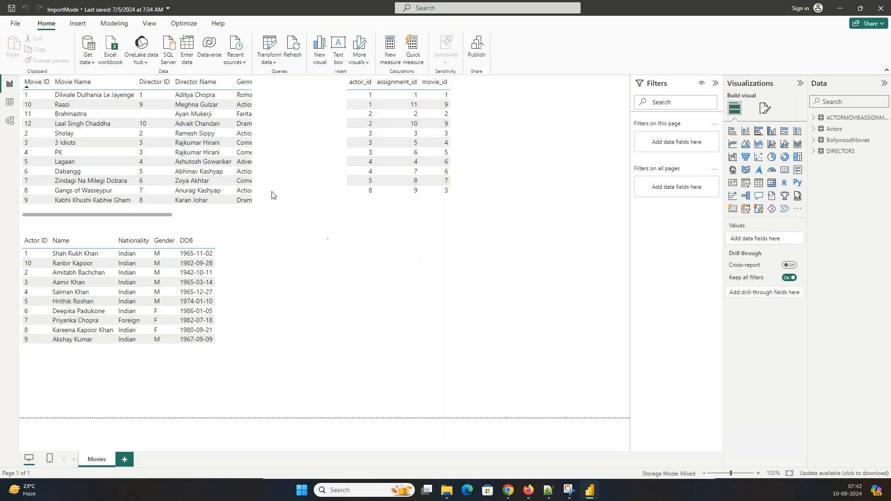
# - Widen the movies table to show the Genre column, and expand the DIRECTORS table in the field list with the directors visual selected
pyautogui.click(250, 220)
pyautogui.moveTo(266, 223); pyautogui.dragTo(292, 224)
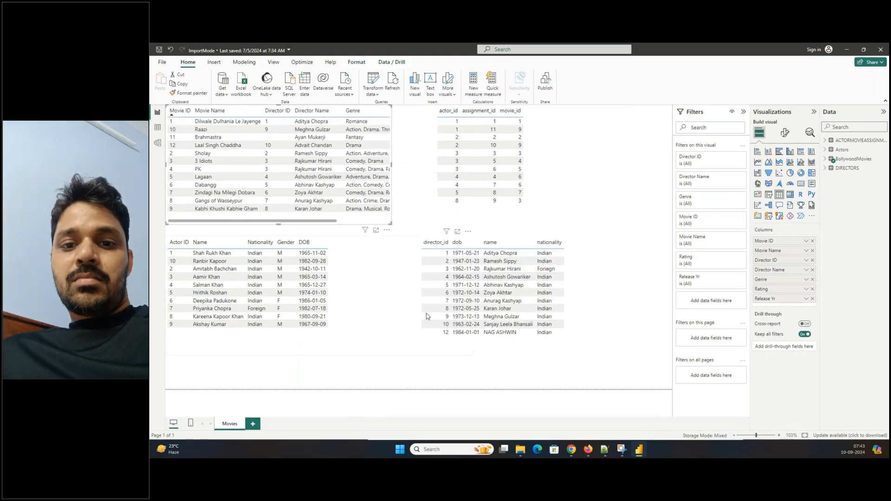
pyautogui.click(430, 345)
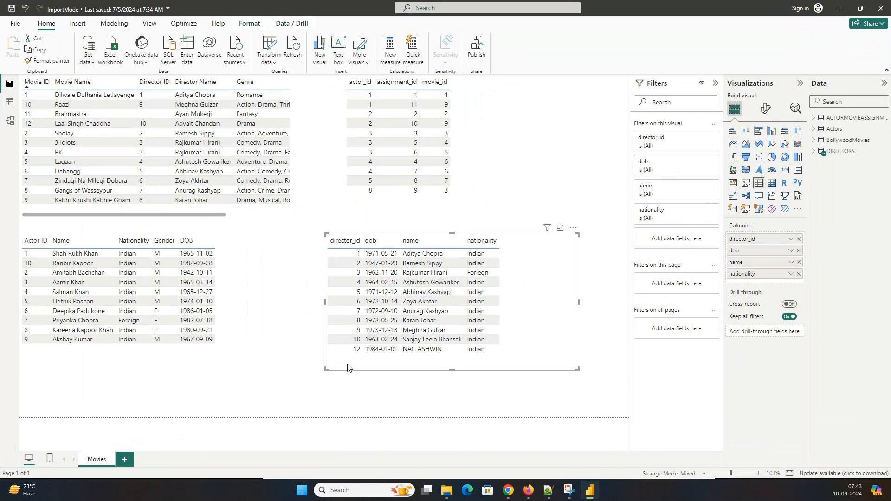
pyautogui.click(812, 153)
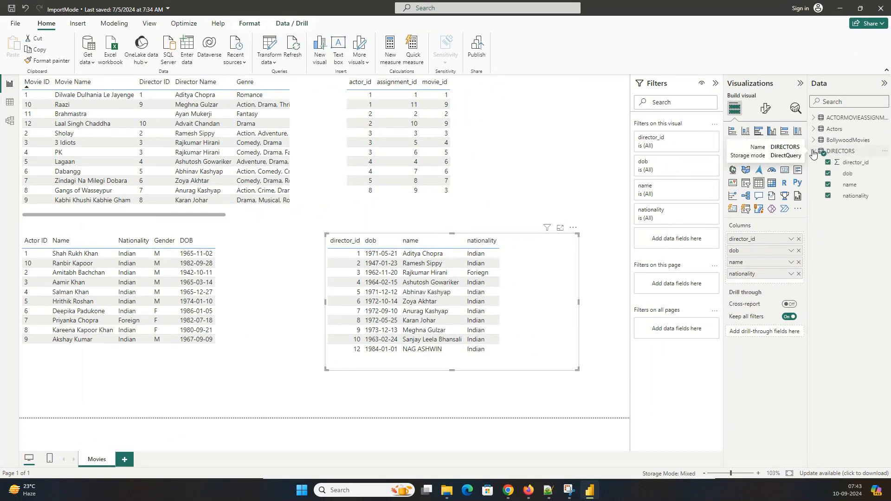
# - Minimize the ImportMode report and switch to the Microsoft Power BI Desktop download page in Chrome
pyautogui.moveTo(508, 490)
pyautogui.click(418, 416)
pyautogui.click(591, 489)
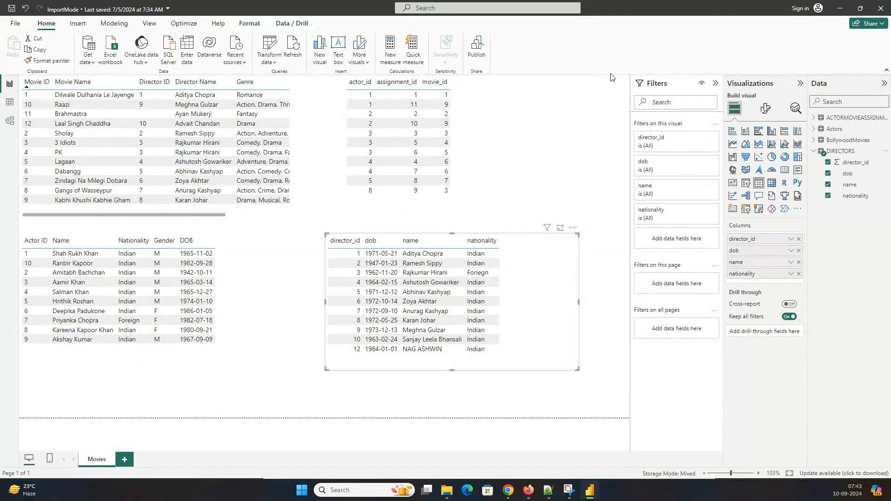
pyautogui.click(779, 23)
pyautogui.click(840, 8)
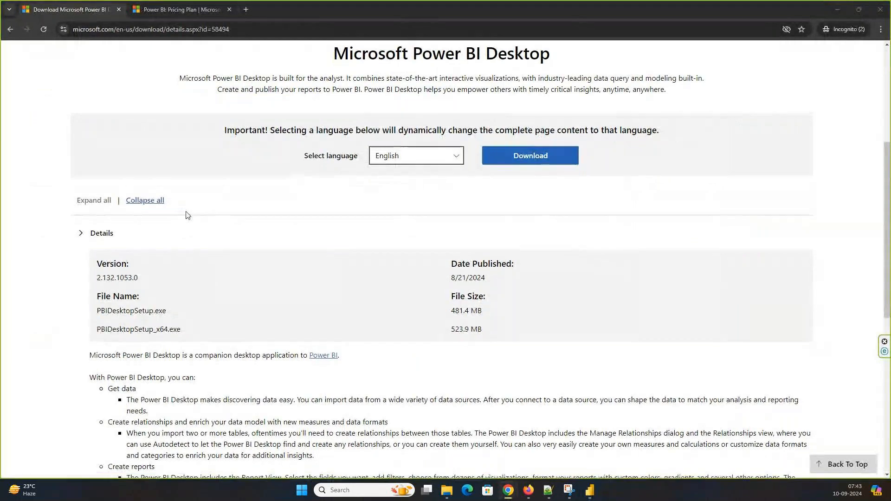
# - Look over the Microsoft Power BI Desktop download page, locating the language choice, Download button and version details
pyautogui.scroll(-5, 184, 212)
pyautogui.scroll(9, 186, 211)
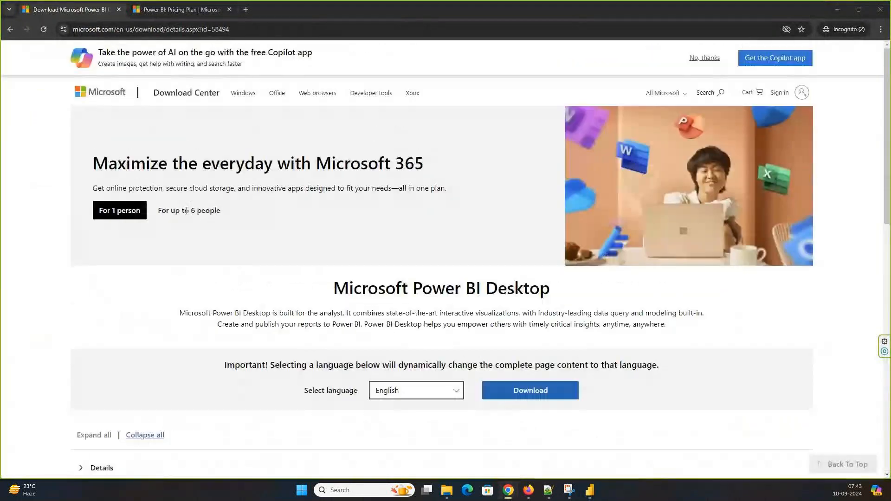
pyautogui.scroll(-1, 187, 210)
pyautogui.scroll(1, 187, 211)
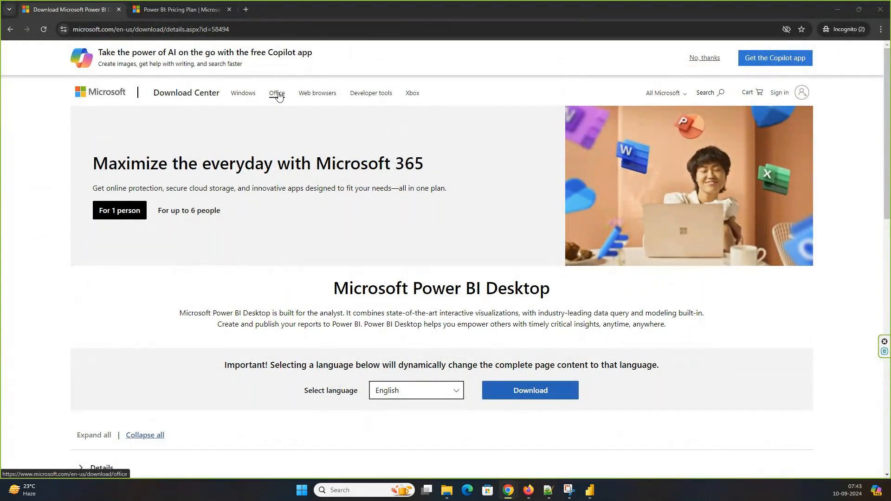
pyautogui.scroll(-1, 288, 163)
pyautogui.scroll(-1, 287, 163)
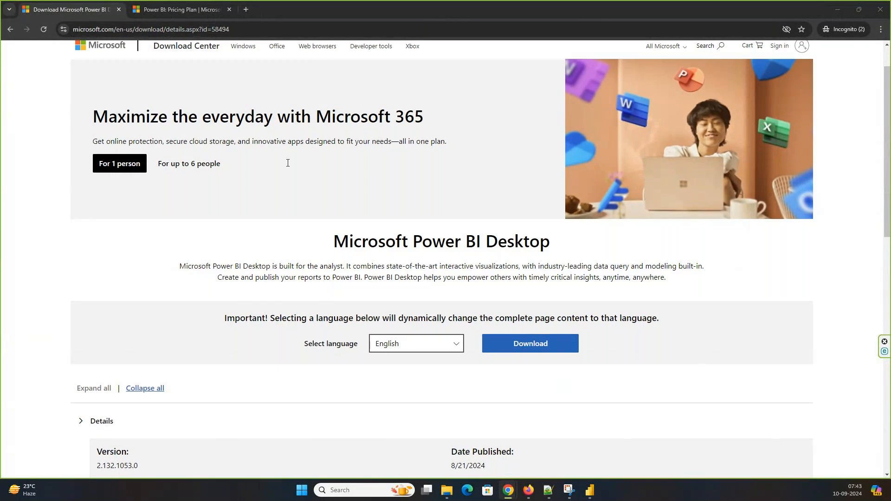
pyautogui.scroll(-2, 371, 231)
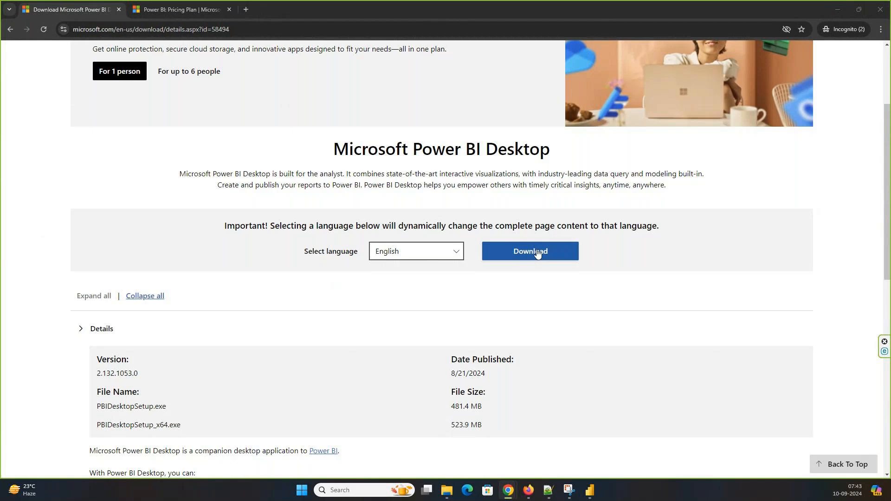
# - Show the Power BI pricing page and compare the Free account, Pro, Premium Per User and Embedded plans
pyautogui.click(192, 16)
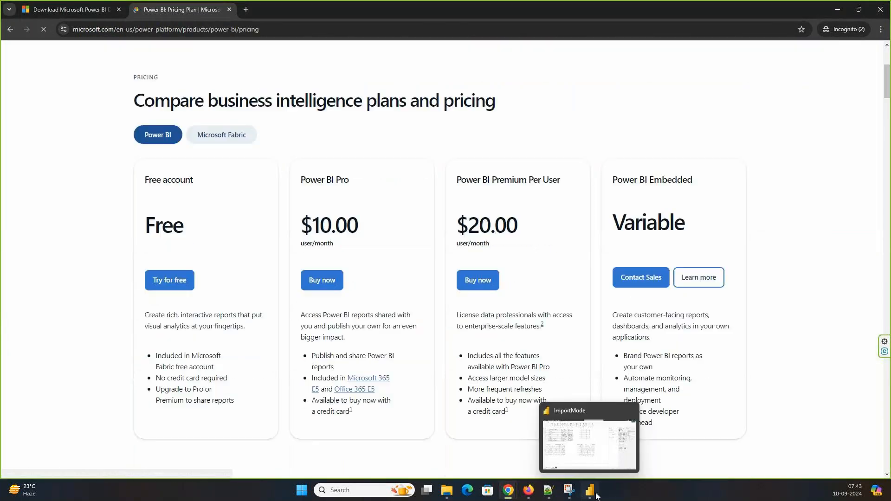
pyautogui.click(595, 493)
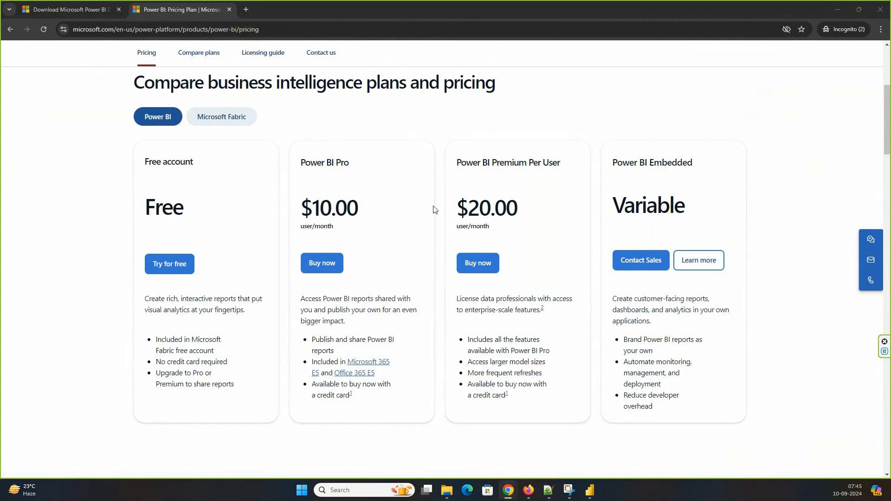
pyautogui.scroll(-1, 405, 194)
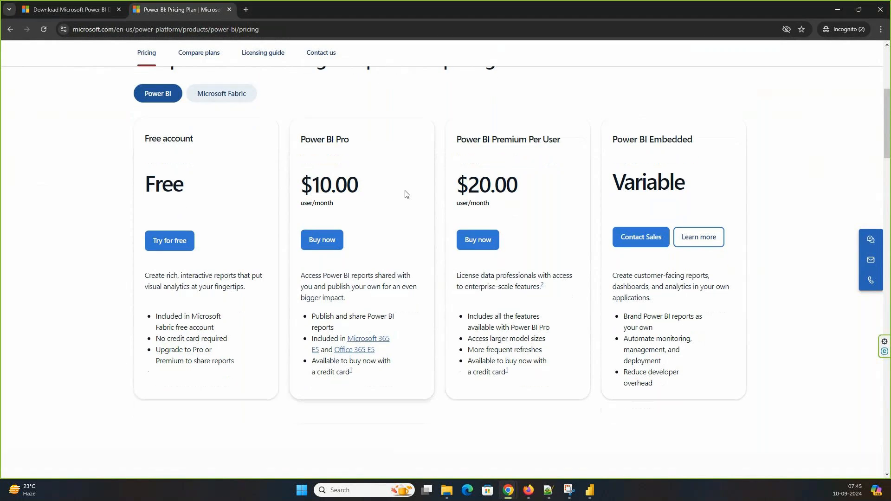
pyautogui.scroll(3, 406, 194)
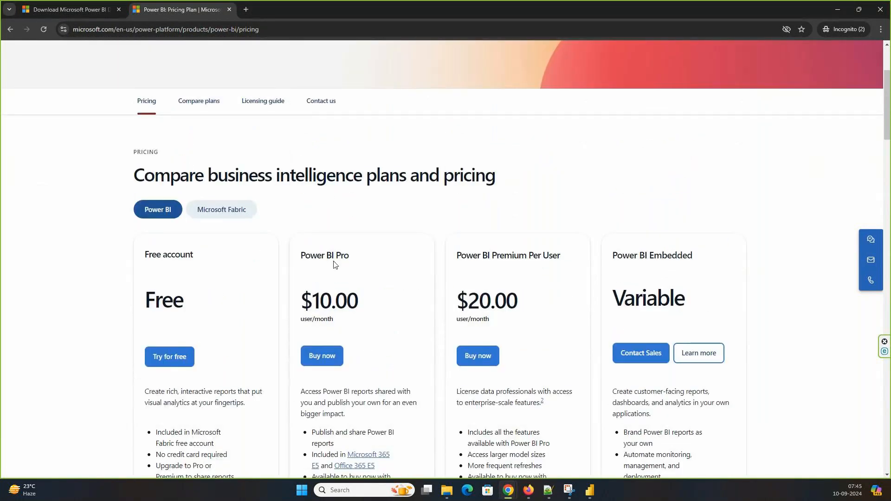
# - Review the feature lists of the Power BI plans on the pricing page, and briefly show the ImportMode report
pyautogui.scroll(-1, 506, 239)
pyautogui.scroll(-1, 505, 239)
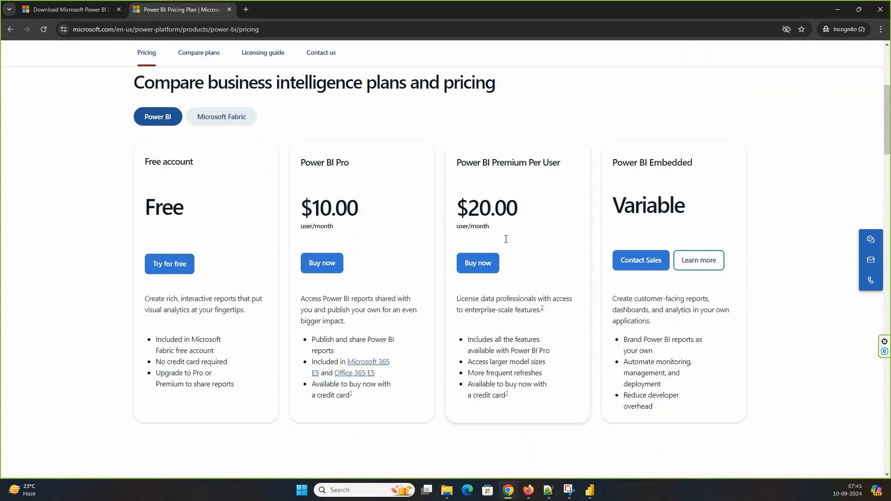
pyautogui.scroll(-1, 391, 251)
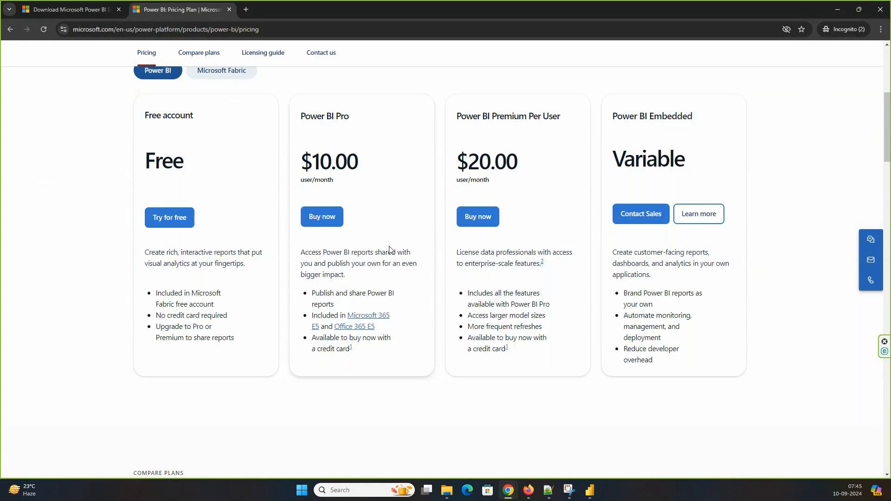
pyautogui.click(594, 487)
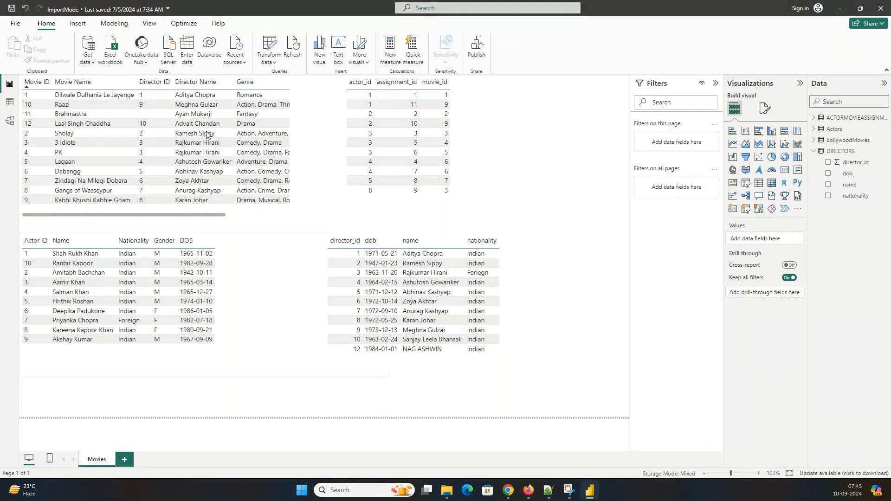
pyautogui.click(838, 13)
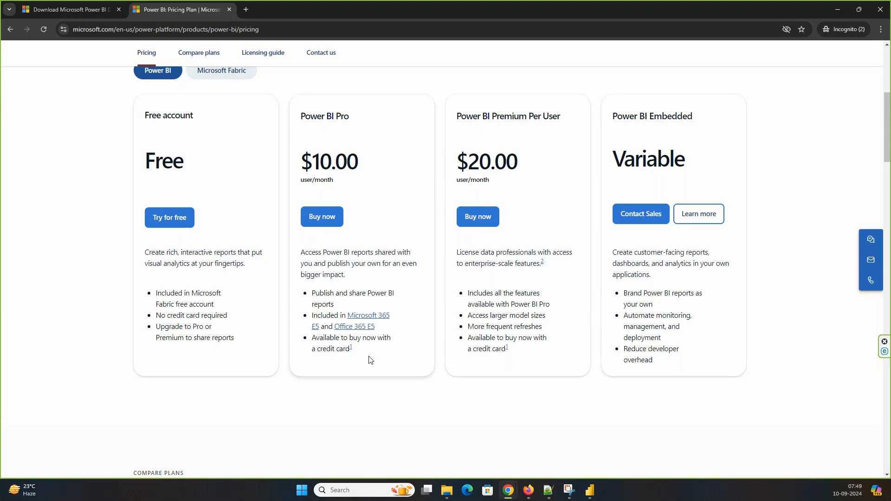
# - In the ImportMode report's Power Query Editor, refresh the BollywoodMovies and Actors query previews, and apply back to the report
pyautogui.click(589, 490)
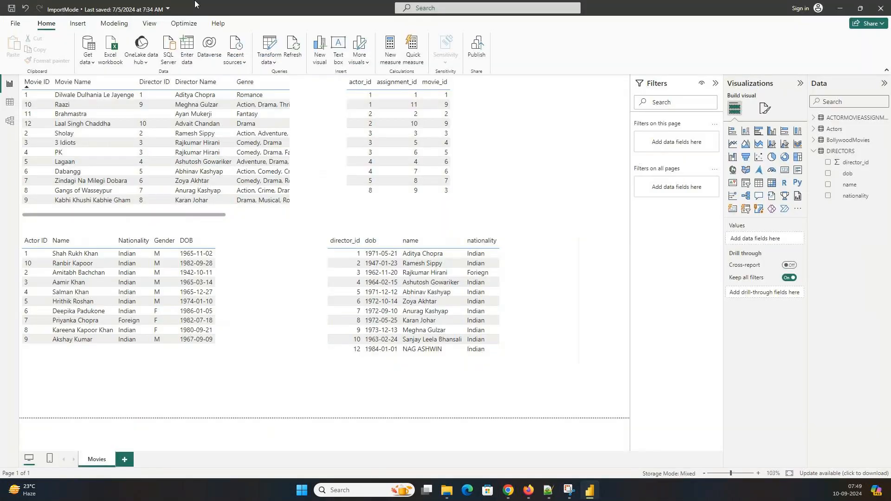
pyautogui.click(280, 54)
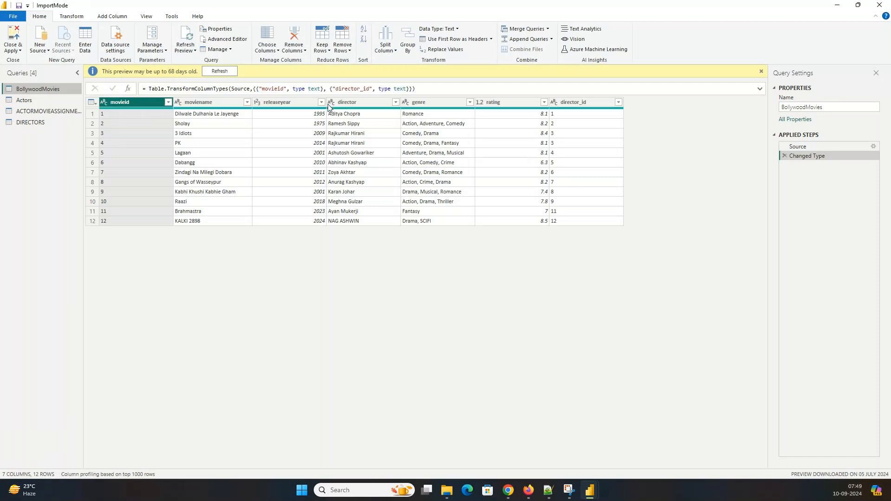
pyautogui.click(213, 72)
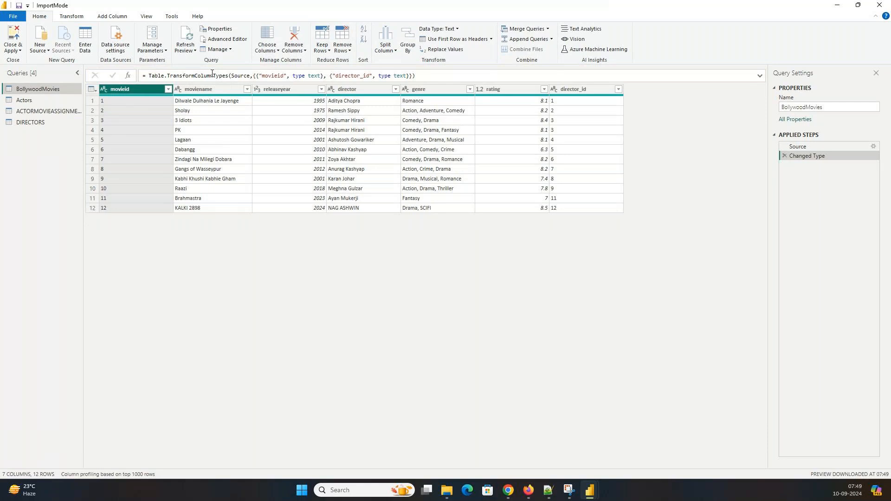
pyautogui.click(33, 104)
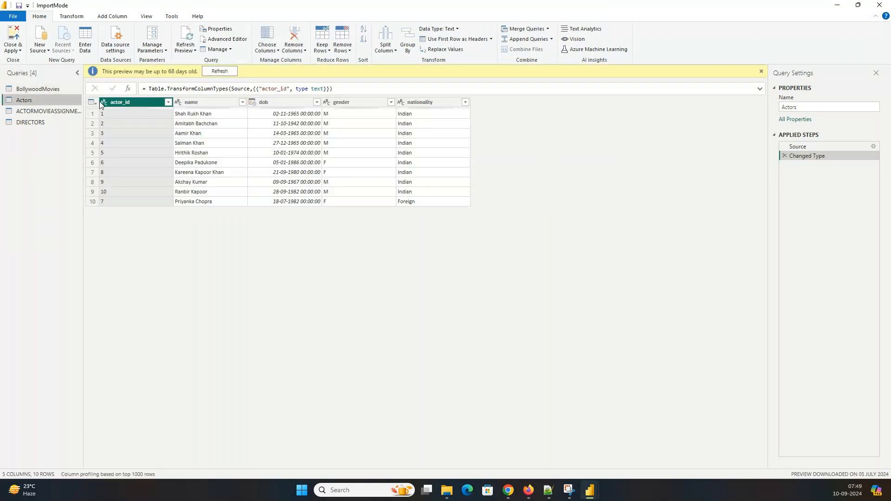
pyautogui.click(230, 72)
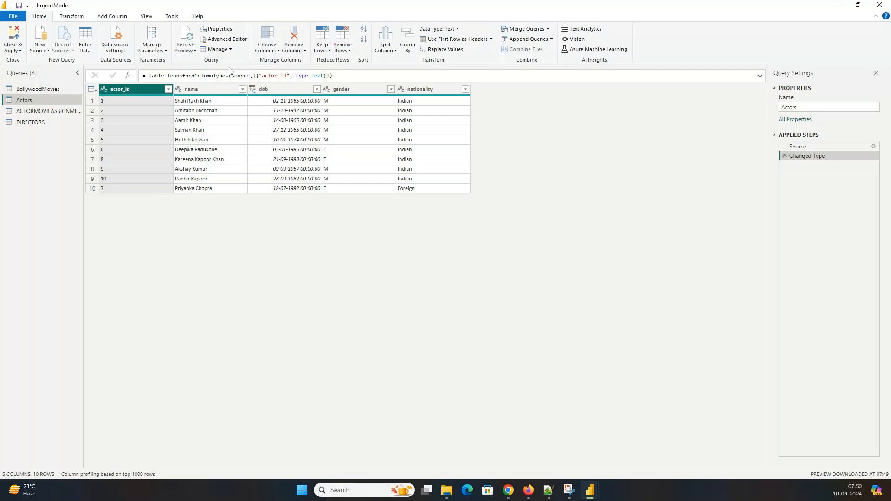
pyautogui.click(14, 39)
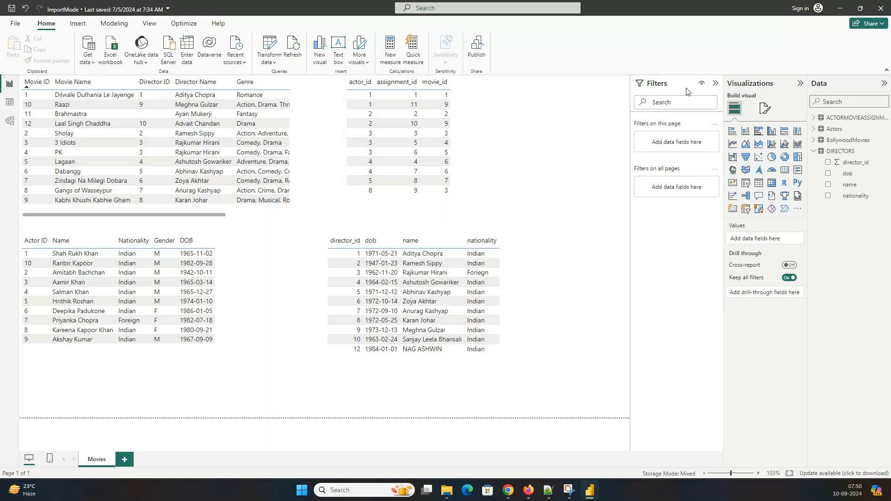
# - Close the ImportMode report without saving its changes, and open WC2023.pbix from the 6June24 folder
pyautogui.click(881, 8)
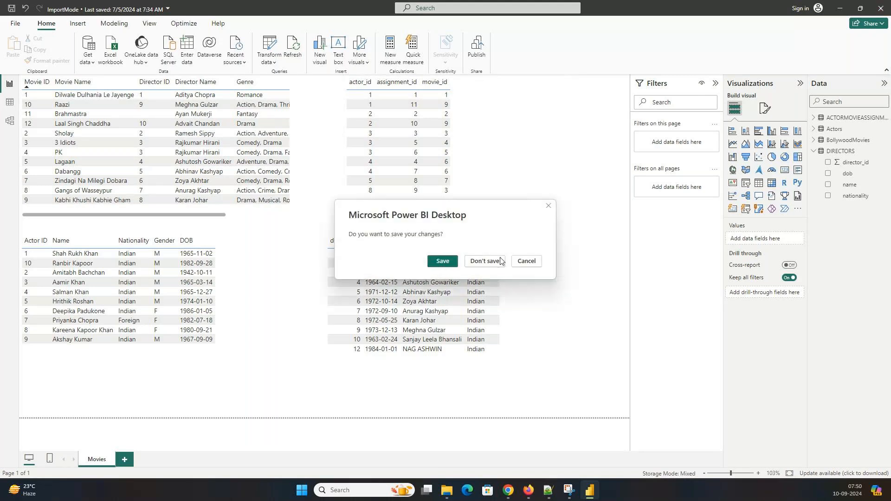
pyautogui.click(501, 261)
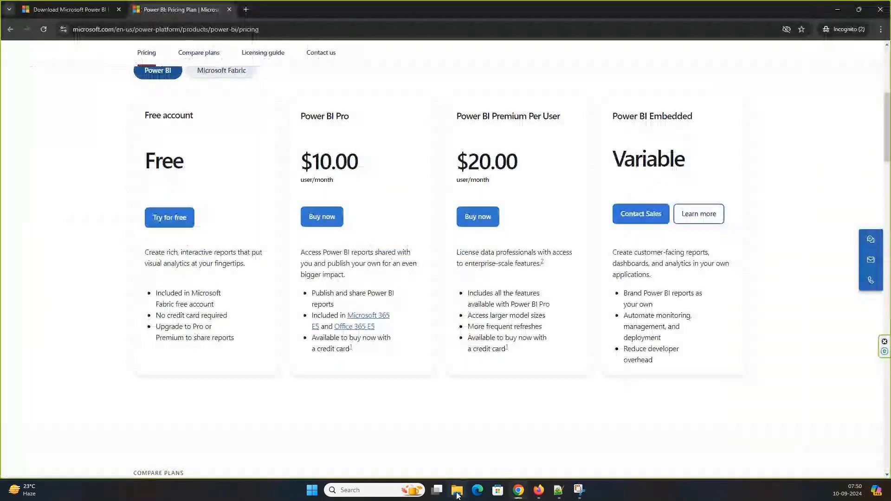
pyautogui.click(457, 495)
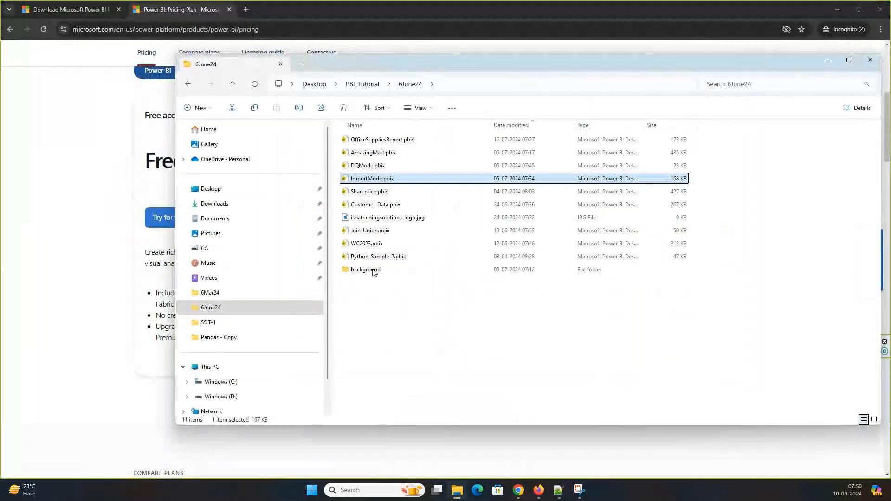
pyautogui.click(376, 245)
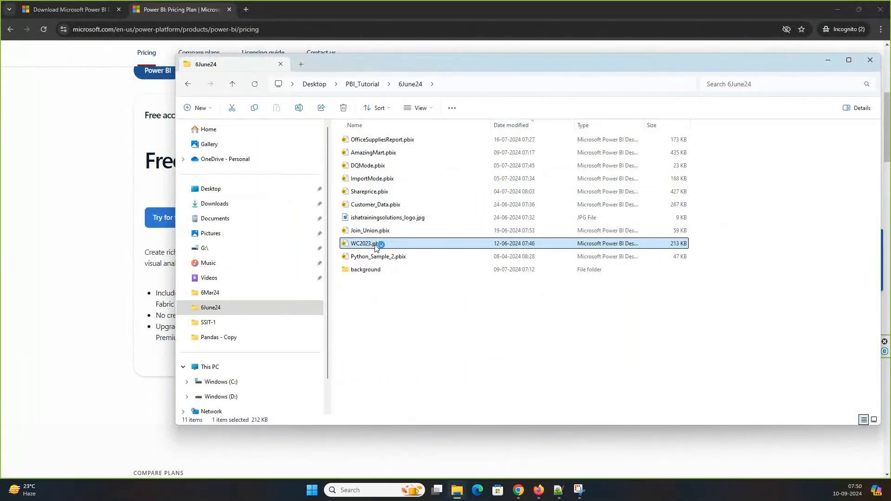
pyautogui.click(829, 60)
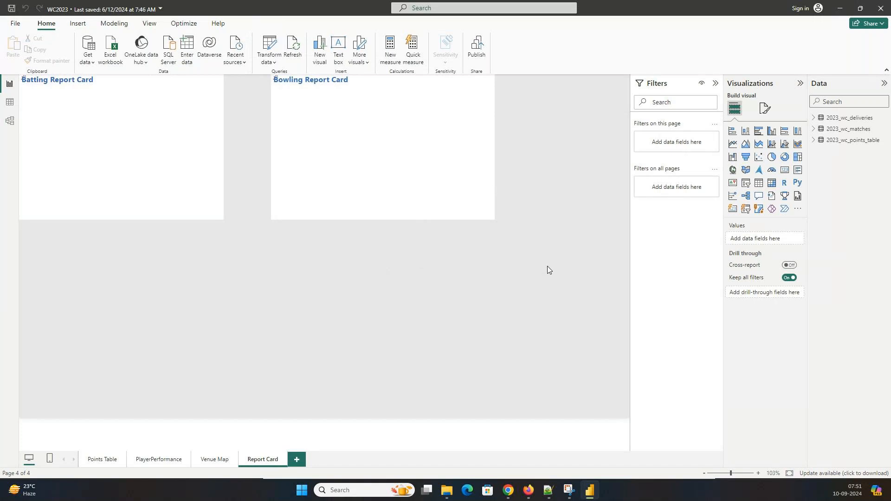
# - Glance at the DAX formulas file in Notepad++, and return to the WC2023 report to show its Points Table page
pyautogui.click(548, 491)
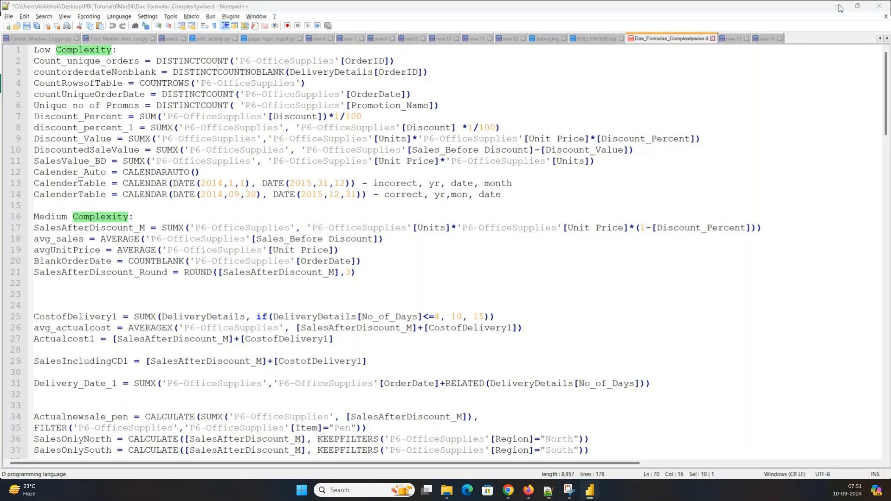
pyautogui.hotkey('alt', 'Tab')
pyautogui.click(110, 461)
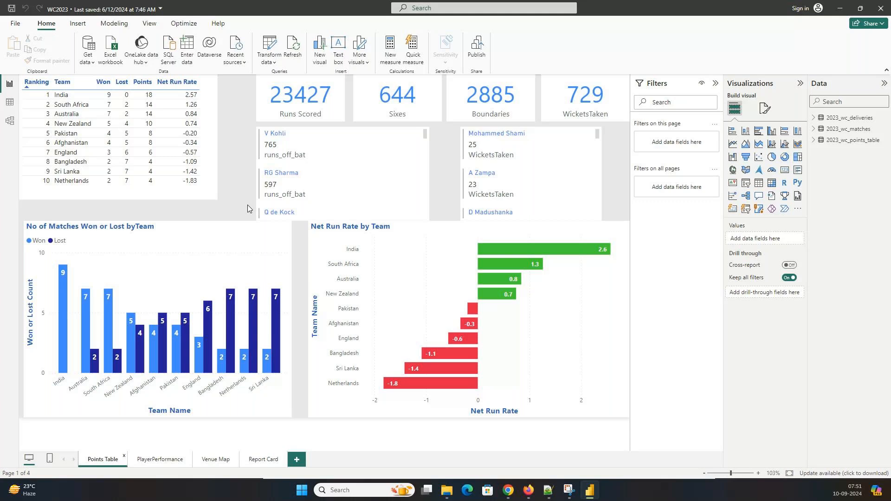
pyautogui.click(557, 320)
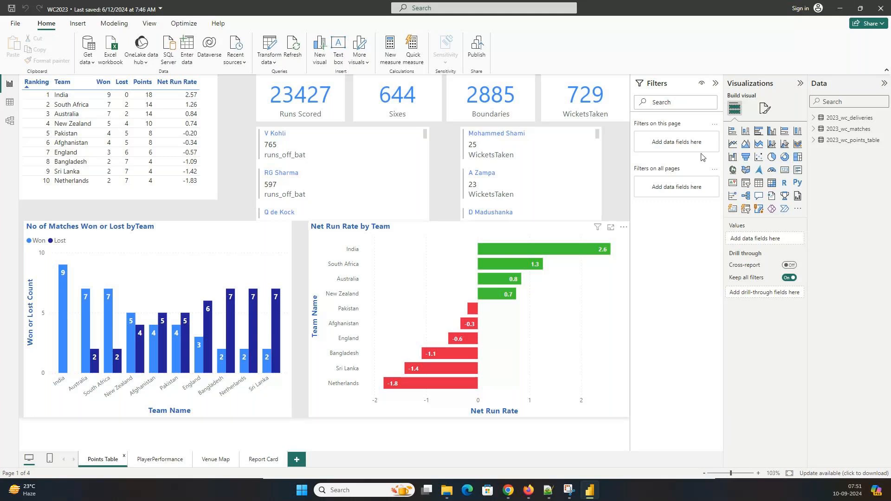